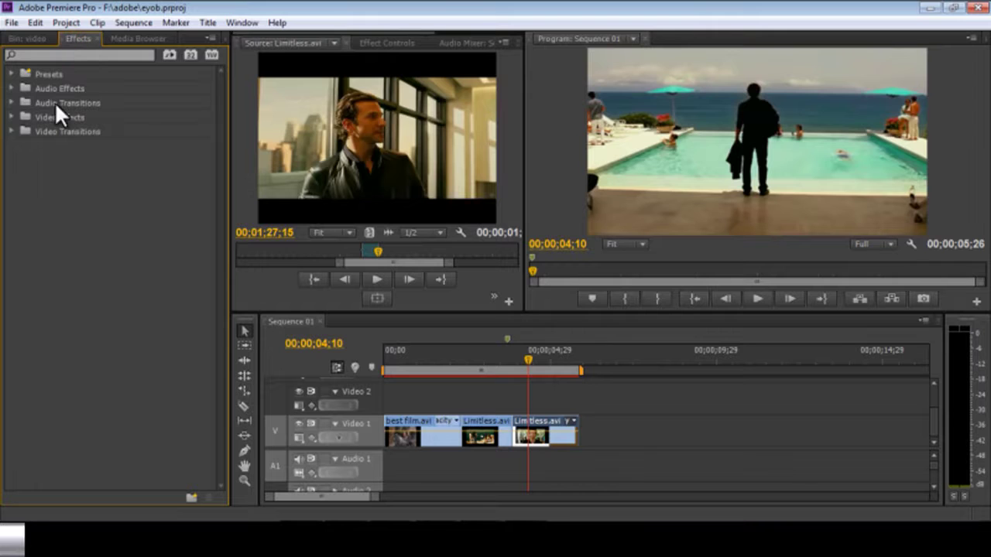
Step: Apply the Cross Dissolve video transition between best film.avi and the first Limitless.avi clip, and preview it in the sequence
left_click(11, 132)
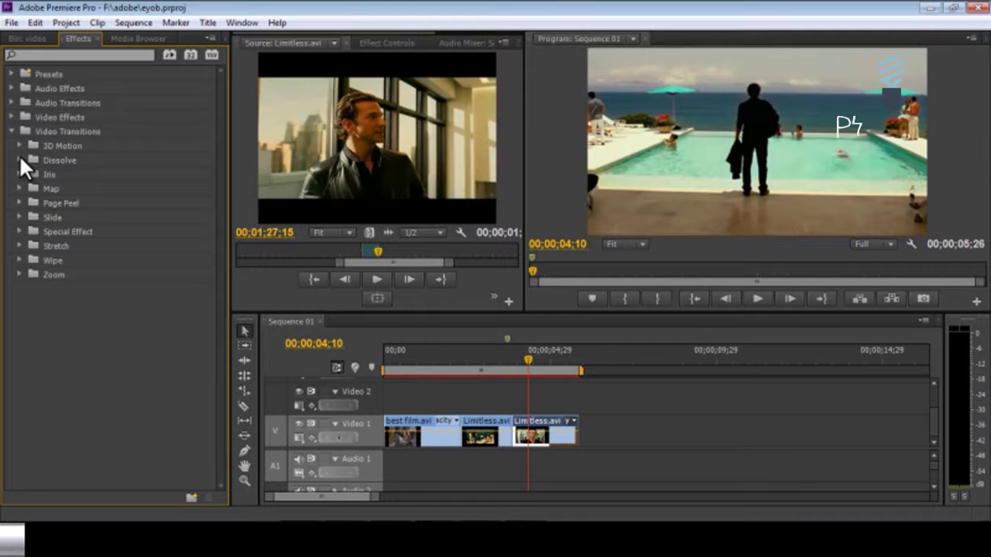
left_click(19, 159)
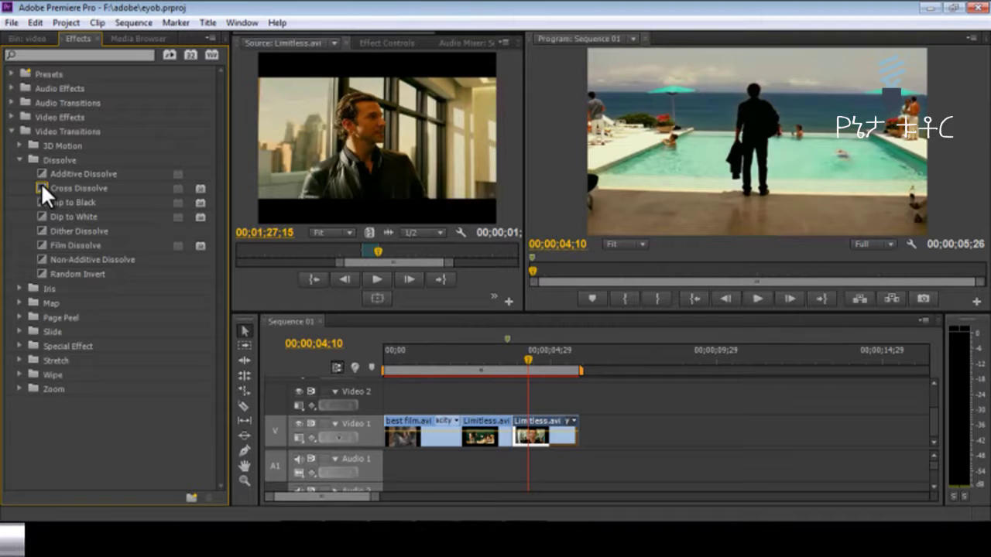
left_click(41, 188)
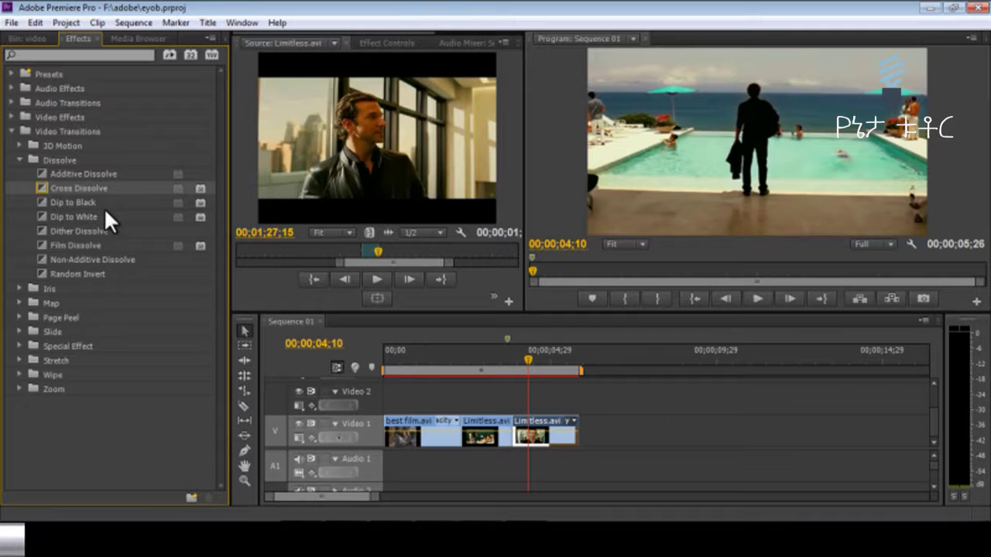
left_click_drag(104, 207, 466, 422)
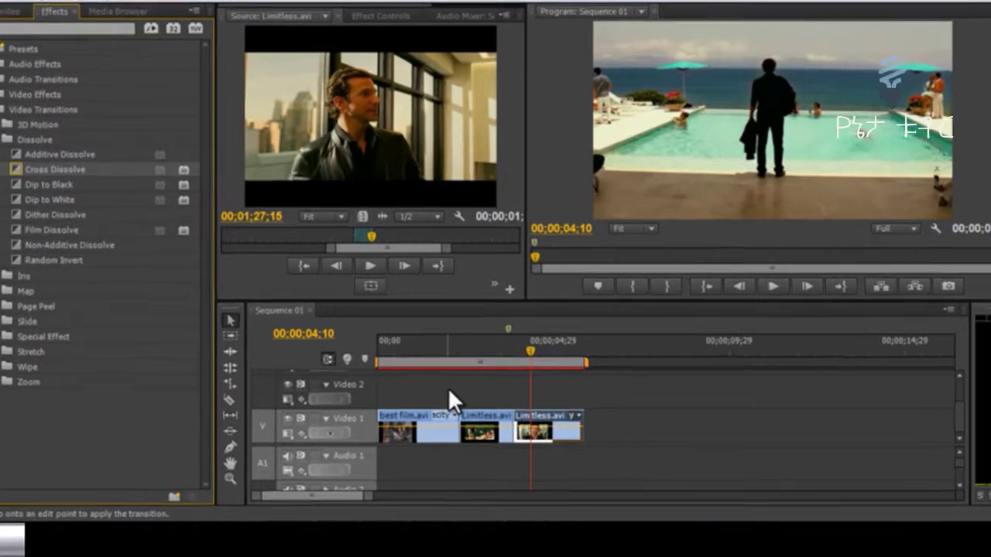
left_click_drag(455, 387, 454, 396)
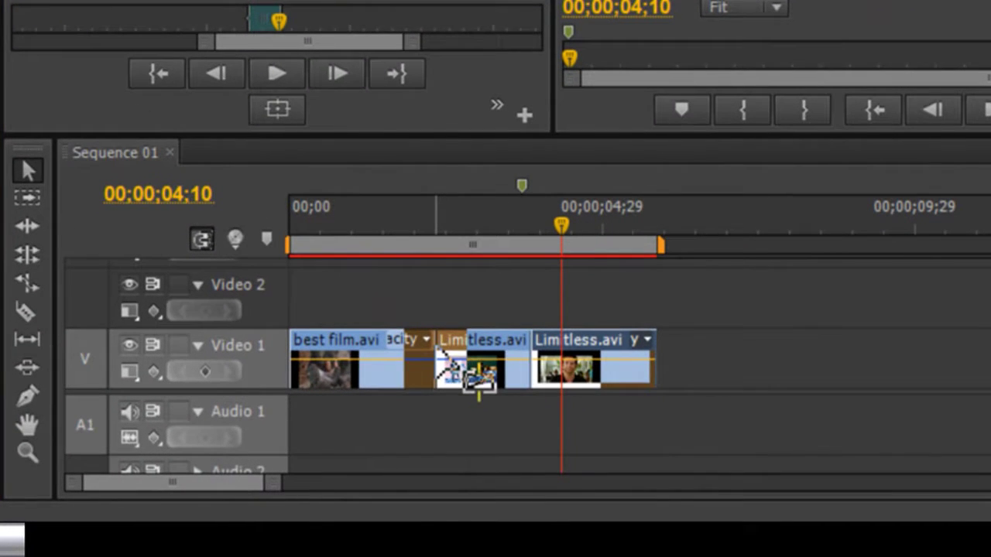
left_click_drag(438, 349, 424, 363)
left_click(394, 224)
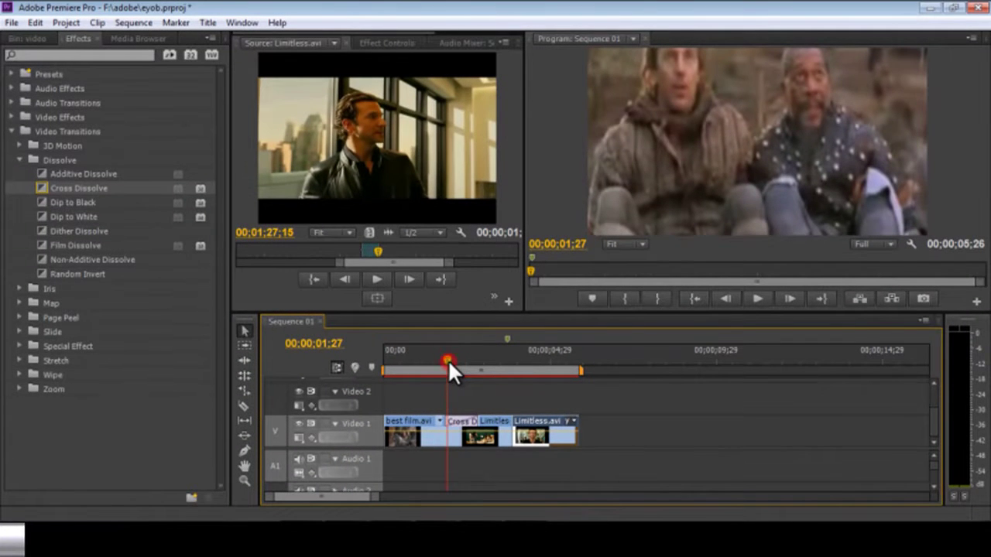
left_click_drag(447, 360, 477, 385)
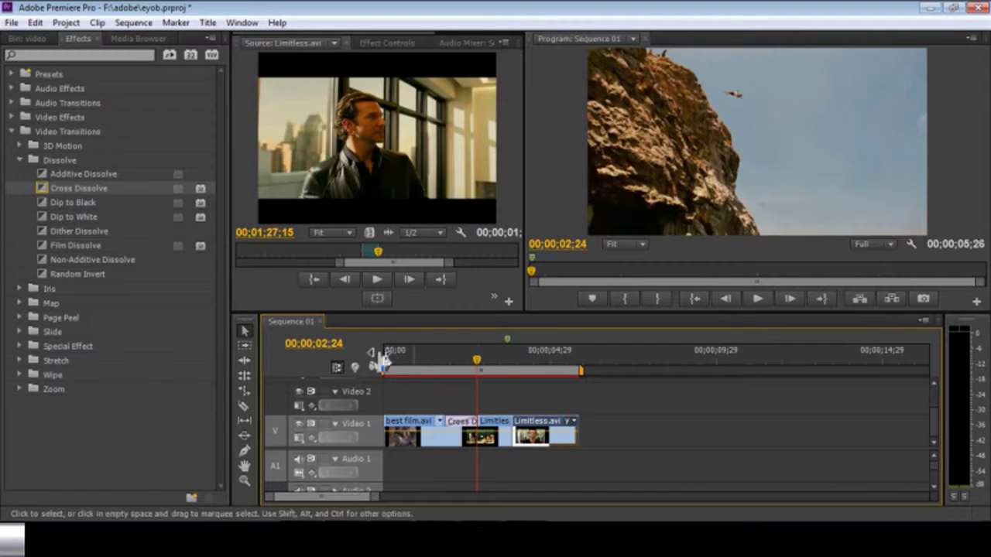
Step: Apply the Wipe video transition between the two Limitless.avi clips on Video 1 and preview it
left_click(18, 374)
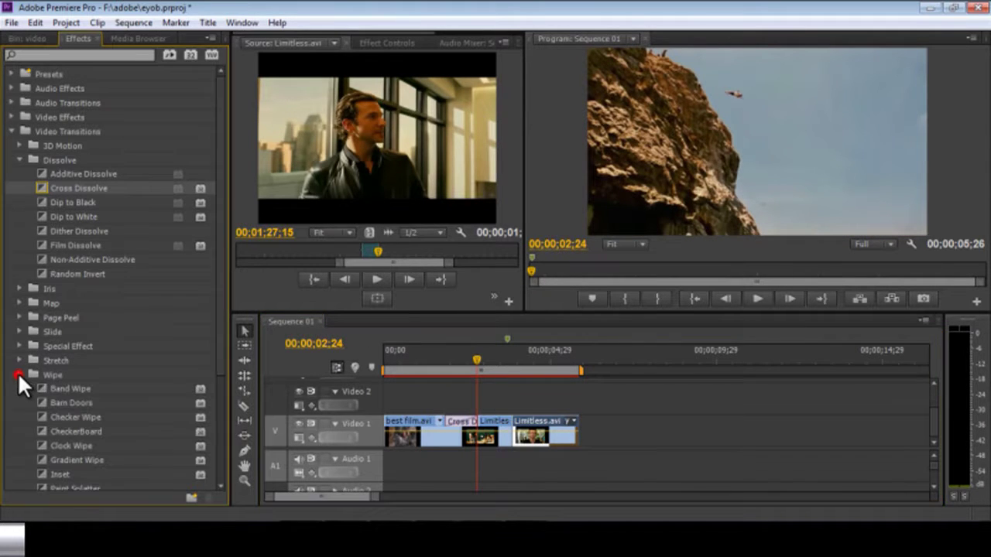
left_click_drag(219, 316, 217, 371)
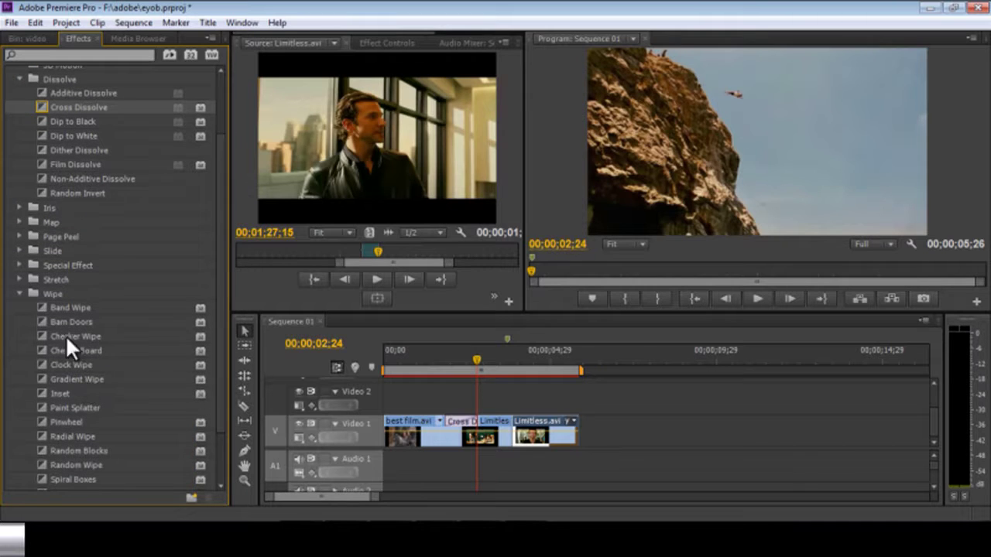
left_click_drag(218, 398, 219, 442)
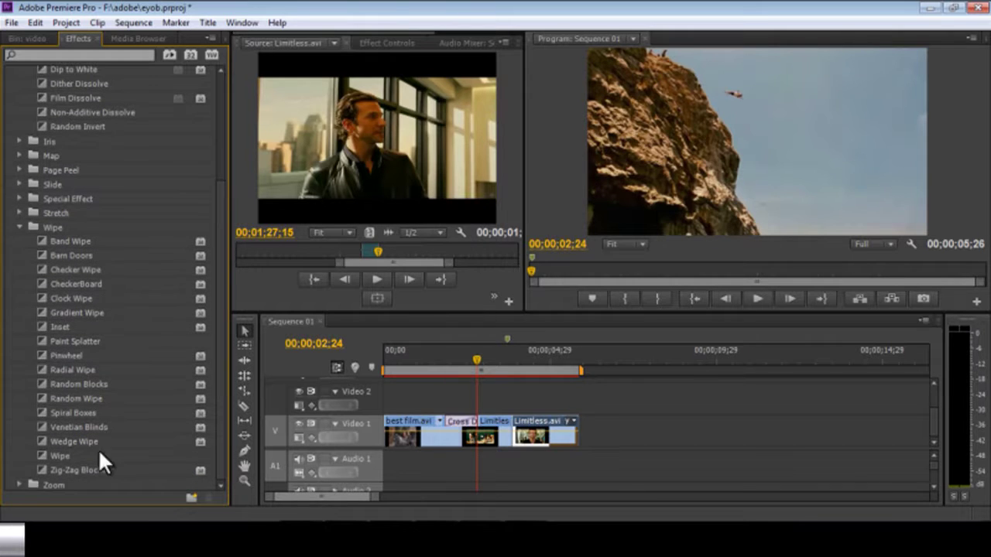
left_click_drag(42, 452, 531, 443)
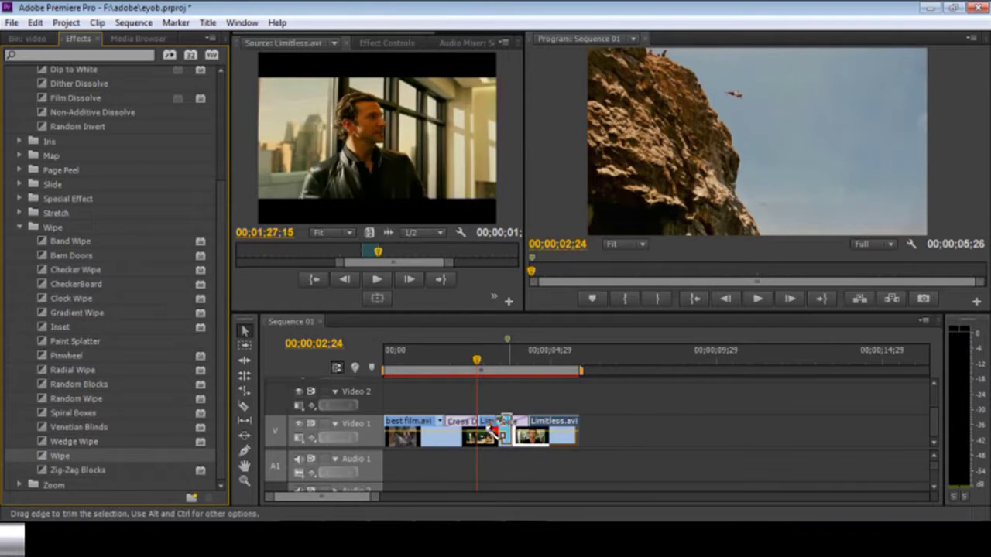
left_click(499, 358)
left_click_drag(499, 357, 531, 384)
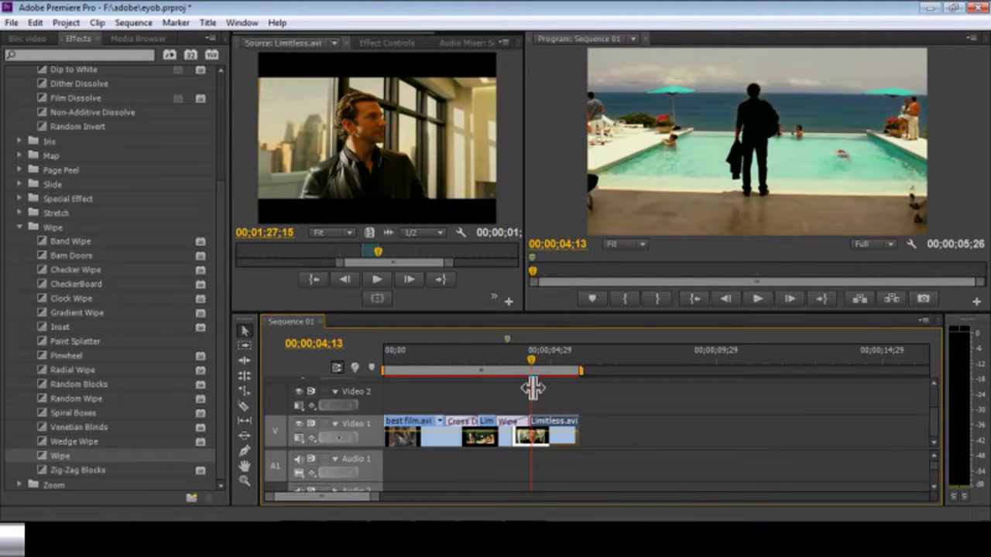
Step: Collapse the Dissolve and Wipe folders in the list of video transitions
scroll(222, 268, "up", 3)
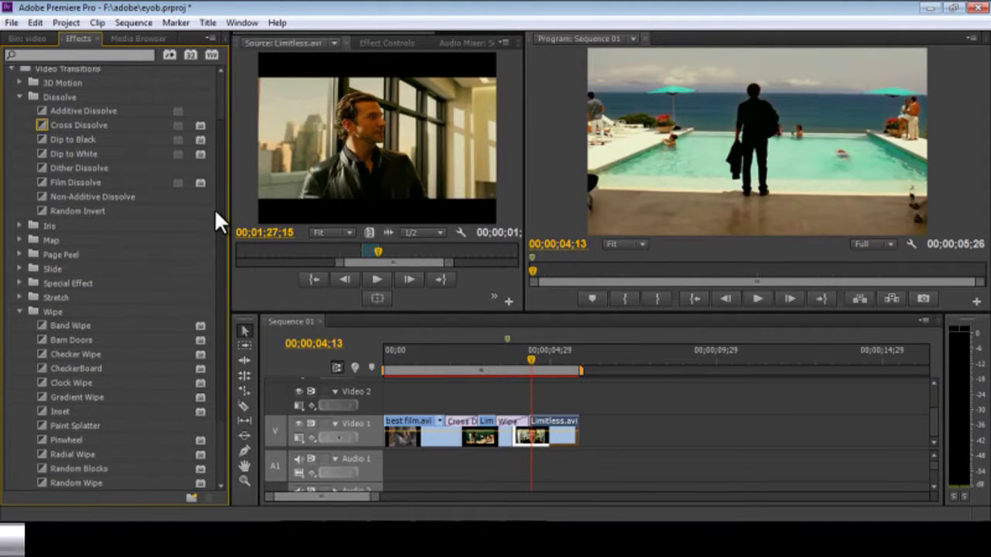
scroll(215, 208, "up", 3)
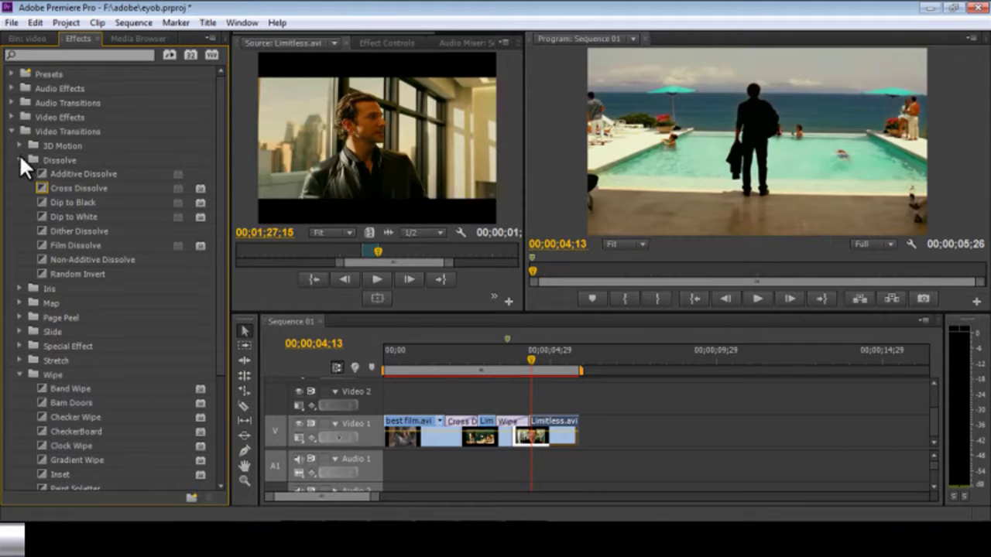
left_click(19, 160)
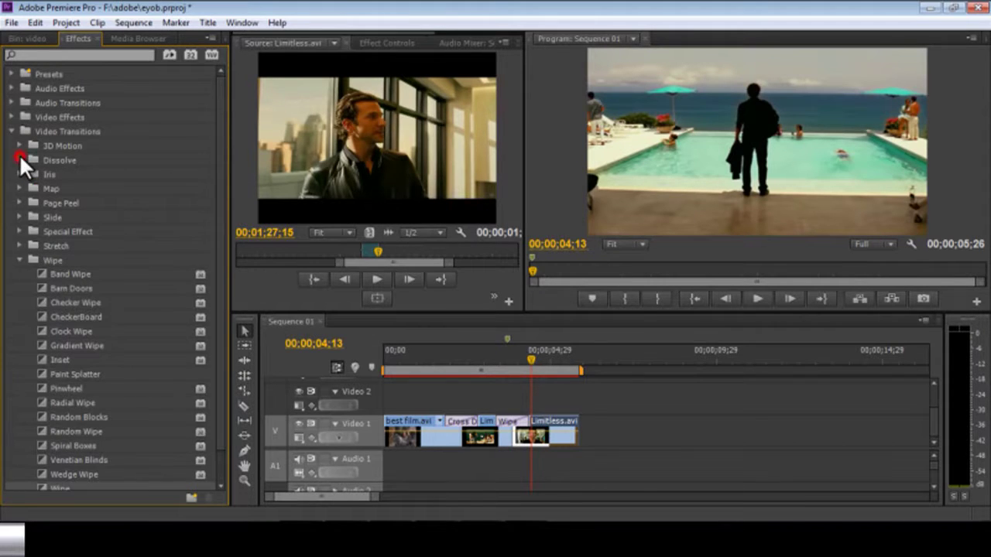
left_click(19, 259)
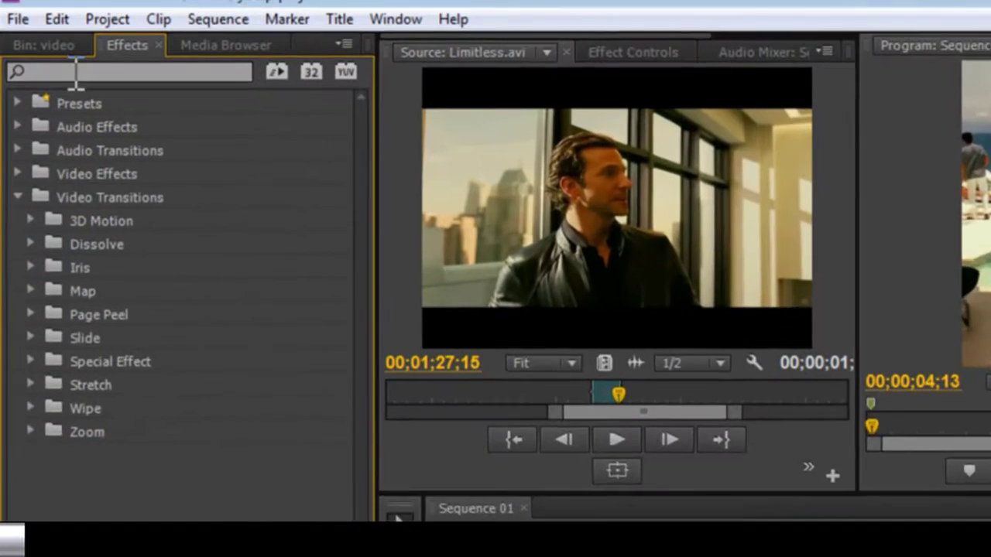
Step: Search the effects for "zoom", replace the Wipe between the two Limitless.avi clips with the Zoom transition, and preview it
left_click(76, 72)
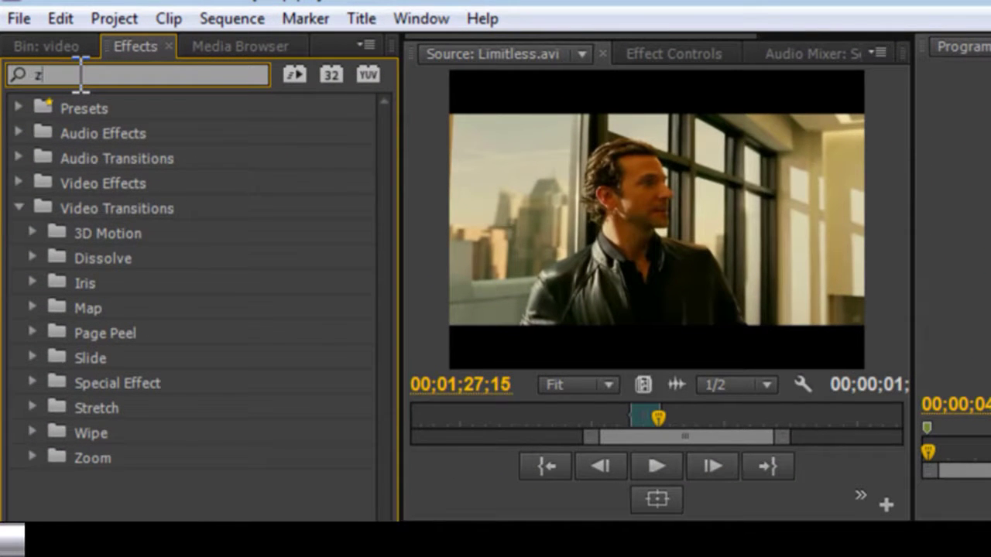
type("zoom")
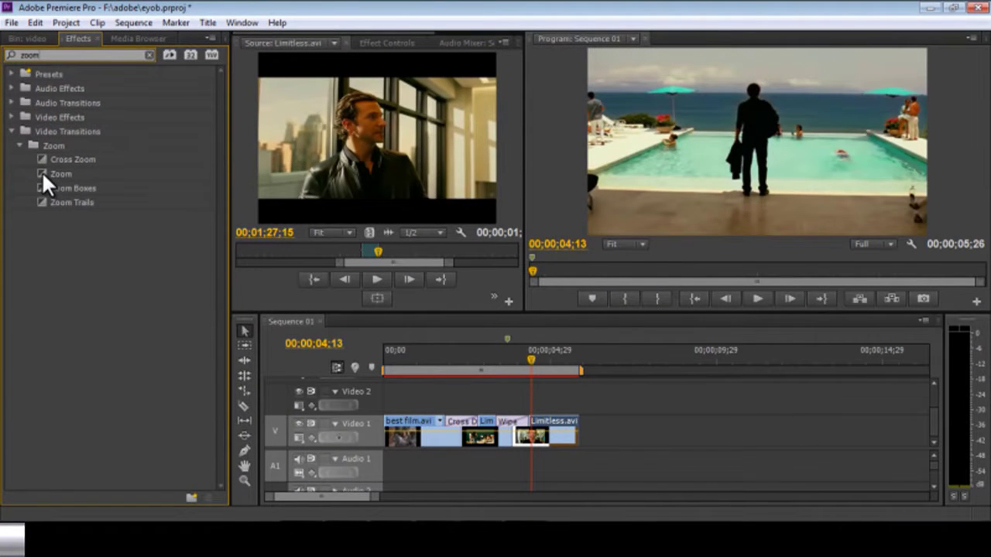
left_click_drag(42, 171, 503, 422)
left_click(504, 361)
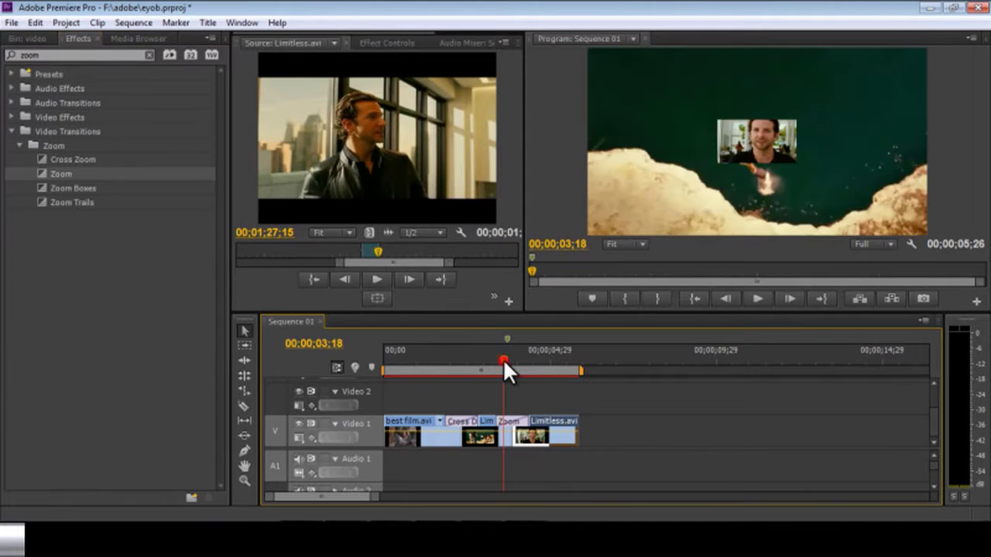
left_click_drag(503, 360, 532, 362)
Step: Clear the effects search and expand the Video Transitions folder again
left_click(49, 55)
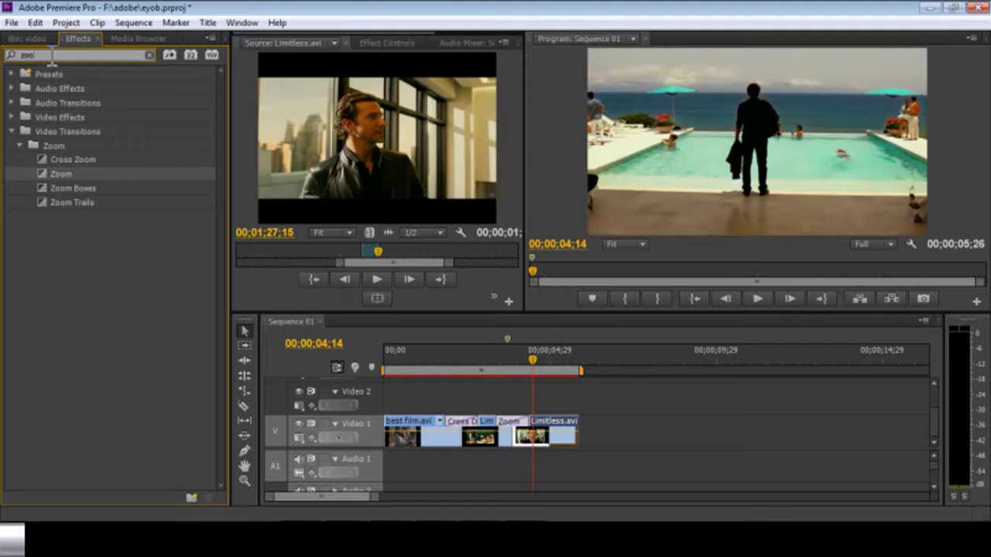
key("BackSpace")
key("BackSpace")
key("BackSpace")
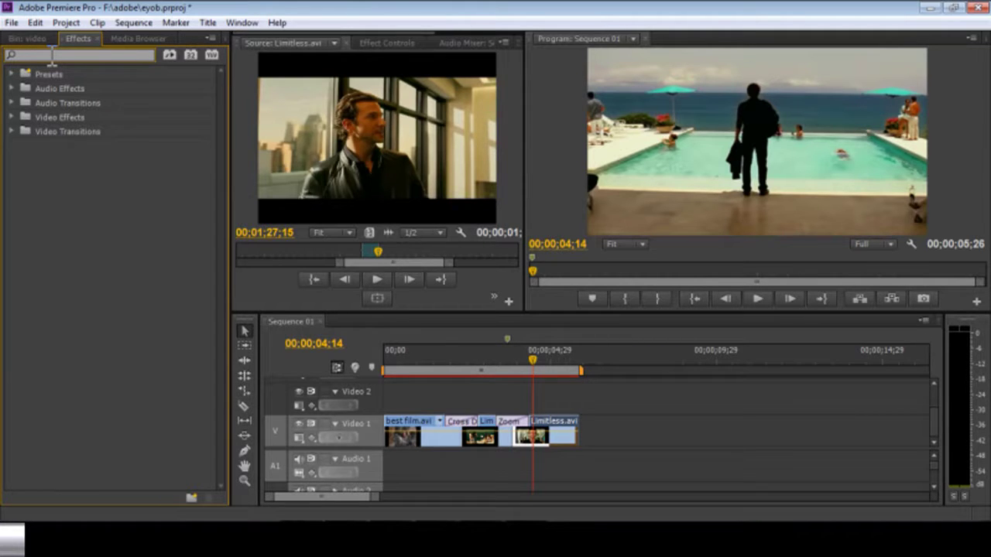
left_click(25, 173)
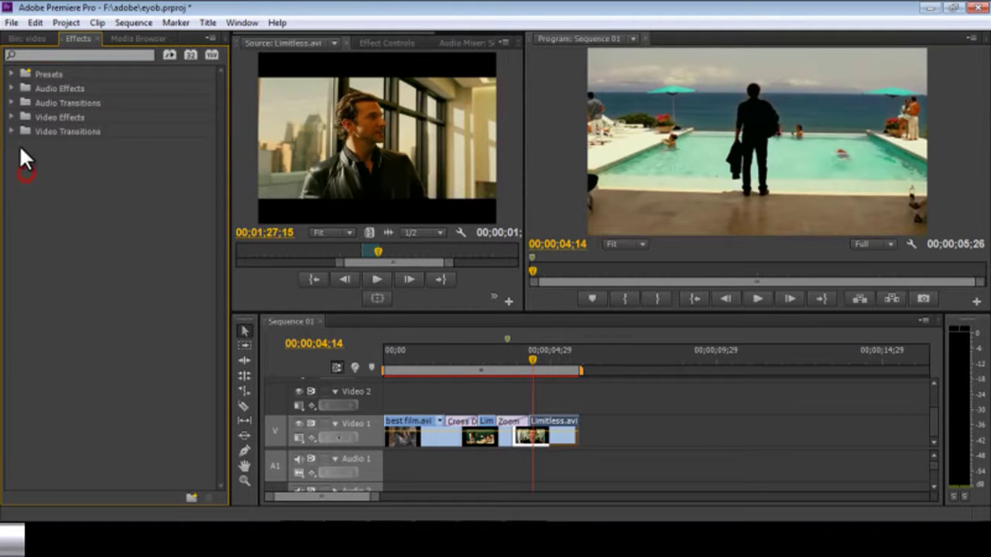
left_click(10, 132)
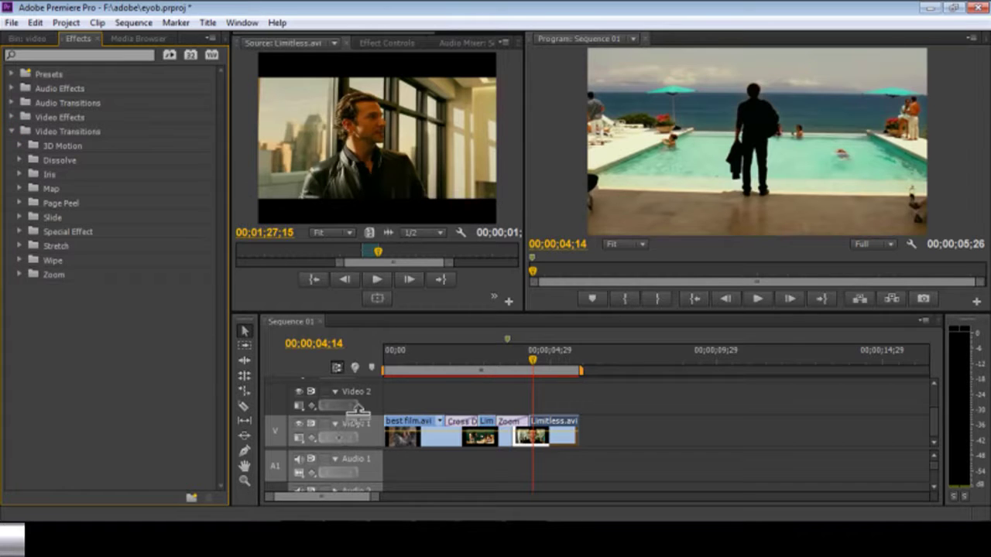
Step: Open the settings of the Zoom transition on Video 1, enable Reverse, and preview the reversed transition
left_click(503, 358)
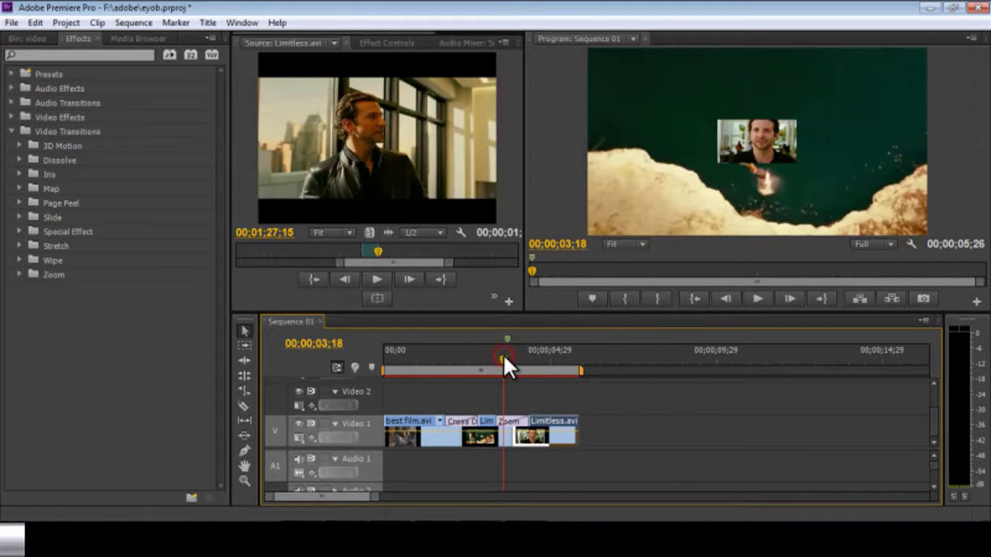
key("equal")
key("equal")
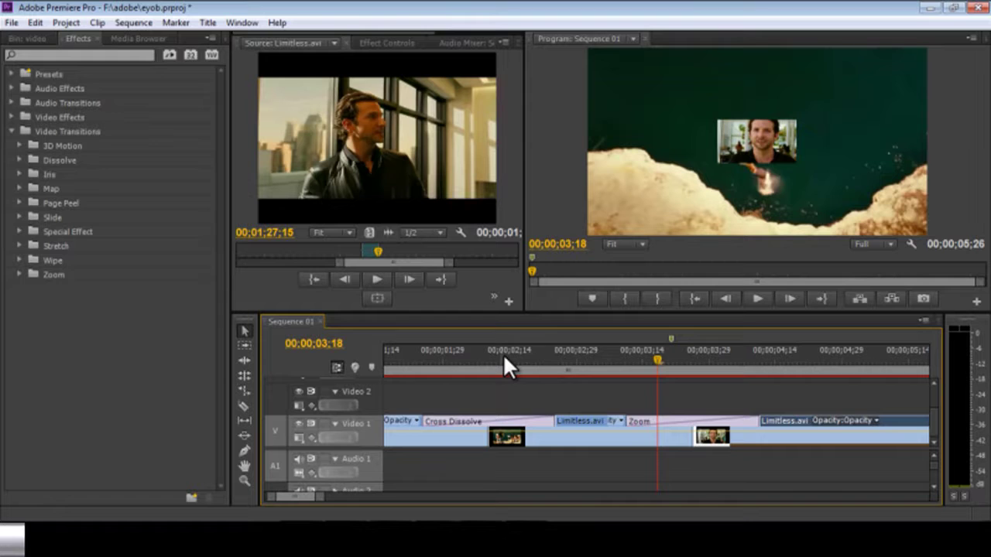
left_click(653, 421)
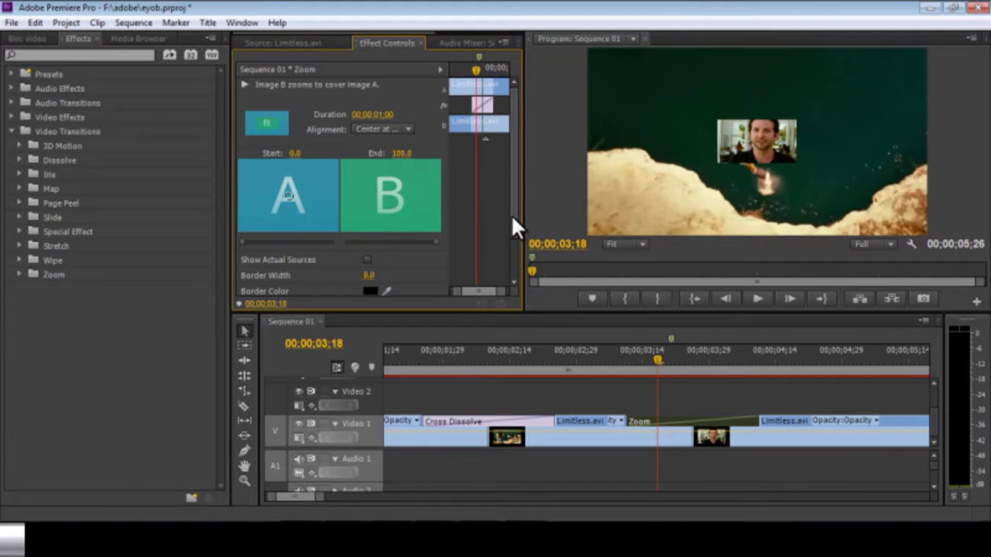
left_click_drag(511, 213, 515, 228)
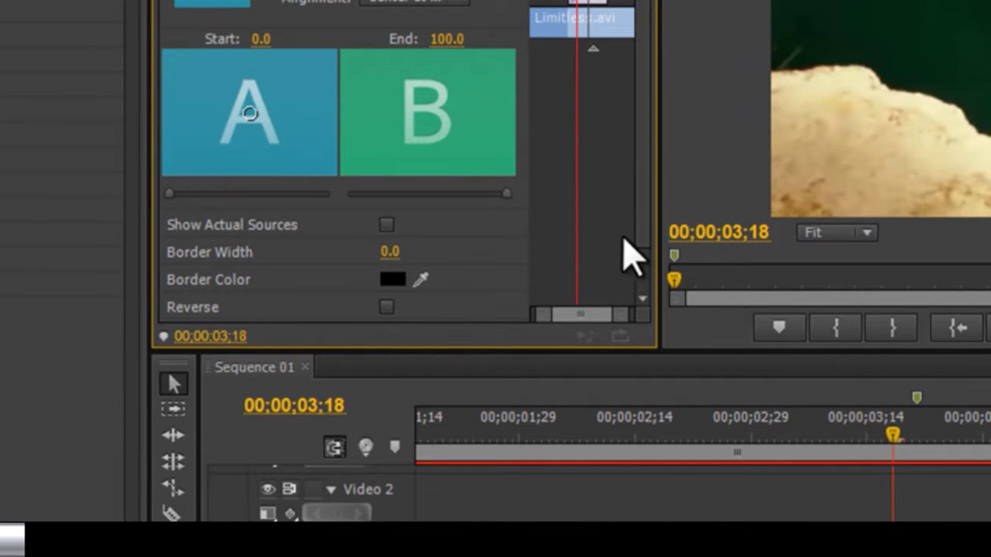
left_click_drag(644, 226, 649, 260)
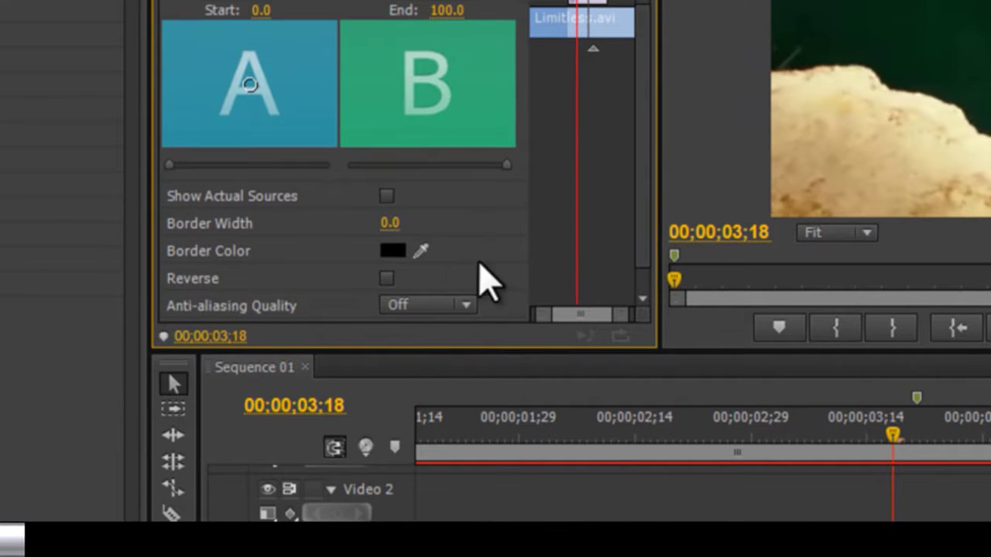
left_click(386, 278)
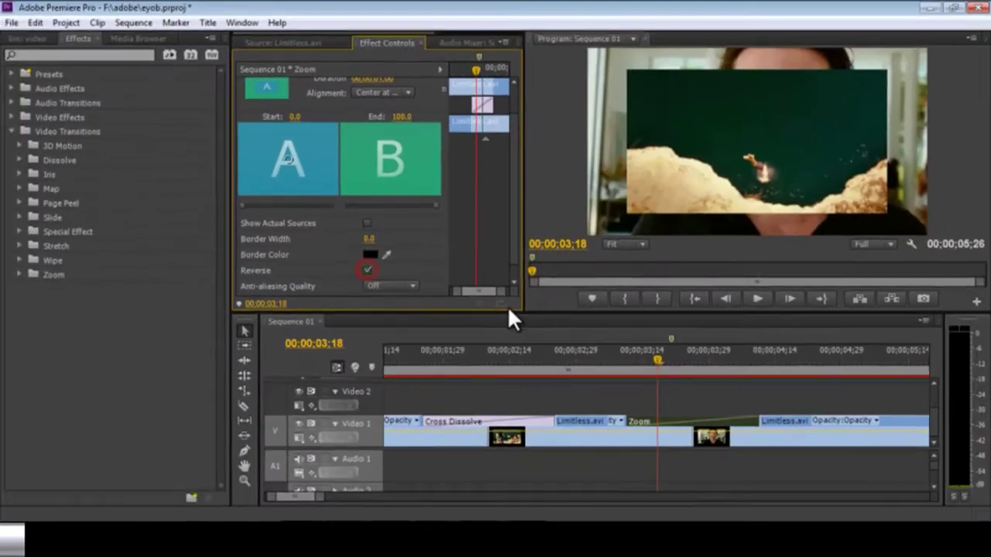
left_click_drag(608, 357, 602, 413)
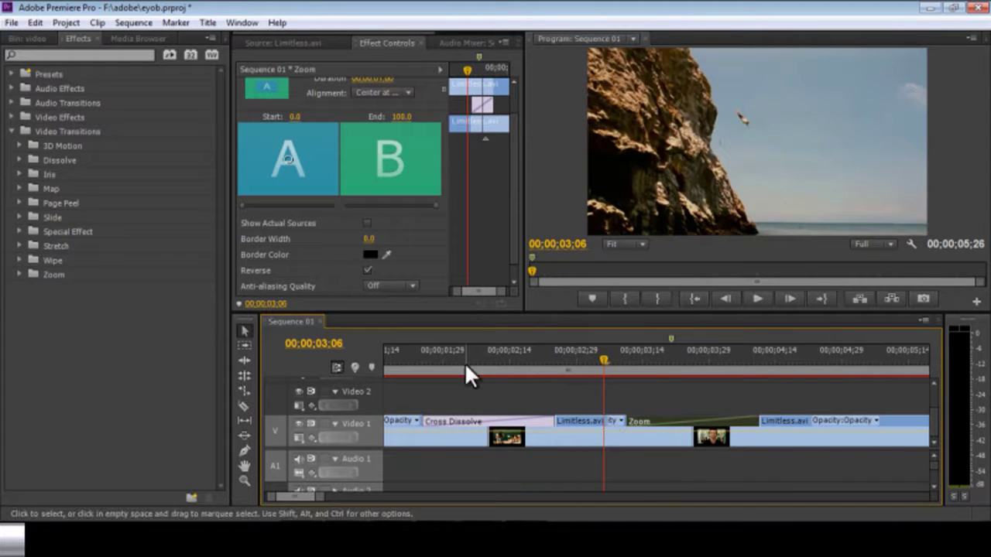
Step: Set the Zoom transition's border width to 5.6, with the playhead inside the transition at 00;00;03;16 to check it
left_click_drag(370, 242, 385, 241)
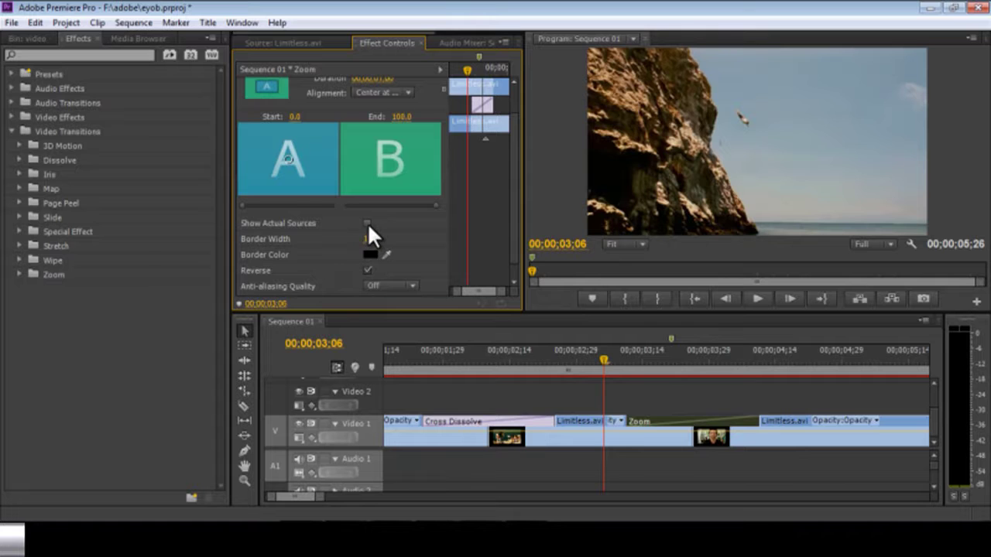
left_click_drag(607, 363, 652, 380)
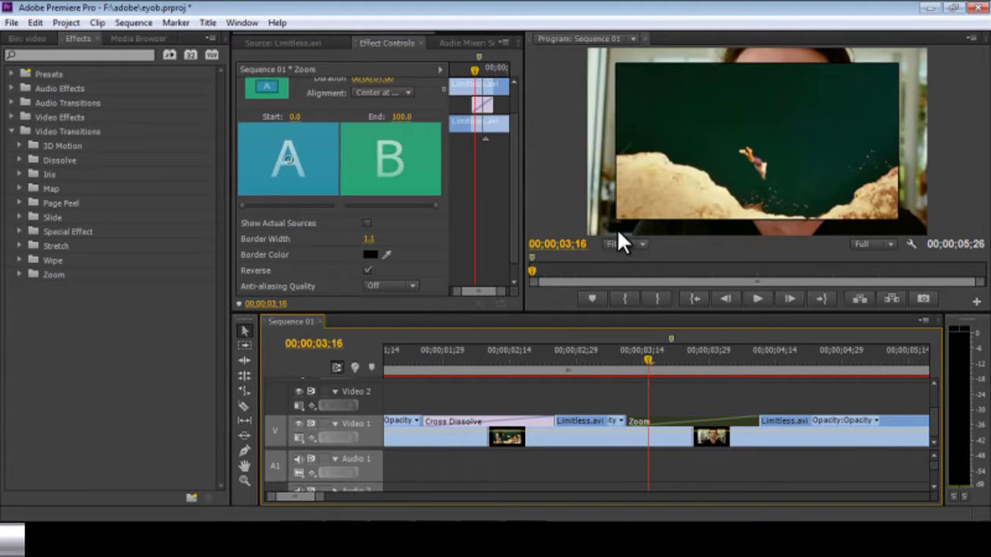
left_click_drag(371, 240, 405, 232)
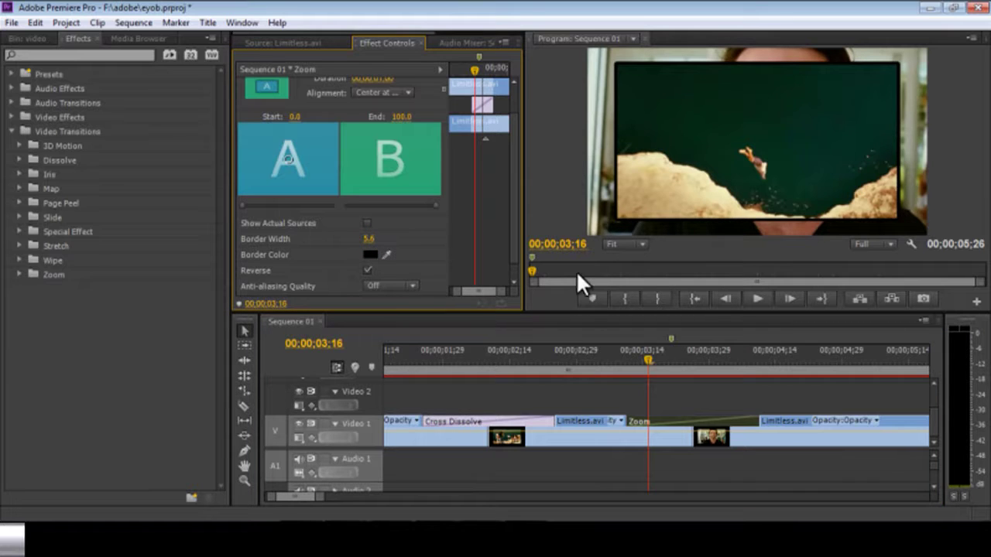
Step: Set the Zoom transition's border colour to the off-white E8E4E4 and scrub through the transition to preview the border
left_click(369, 256)
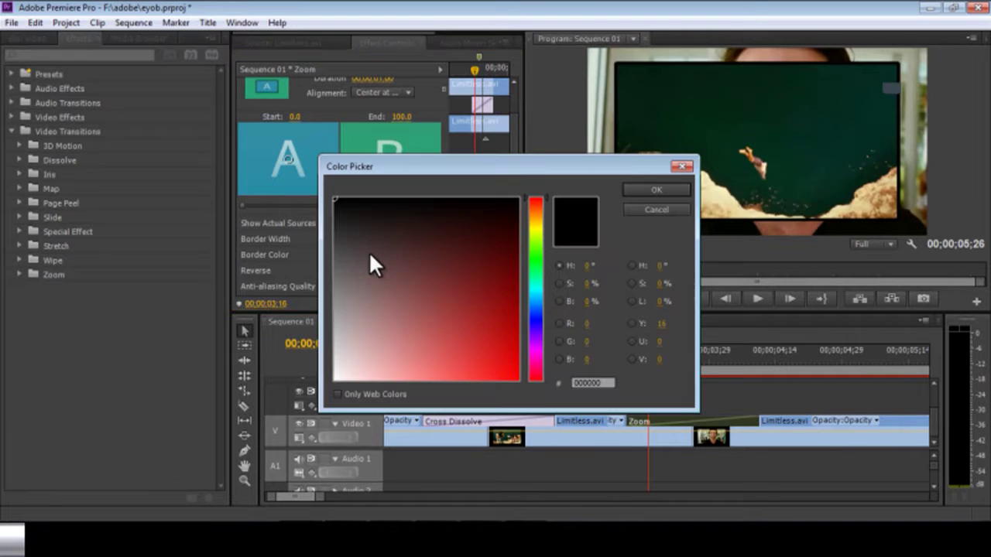
left_click(337, 364)
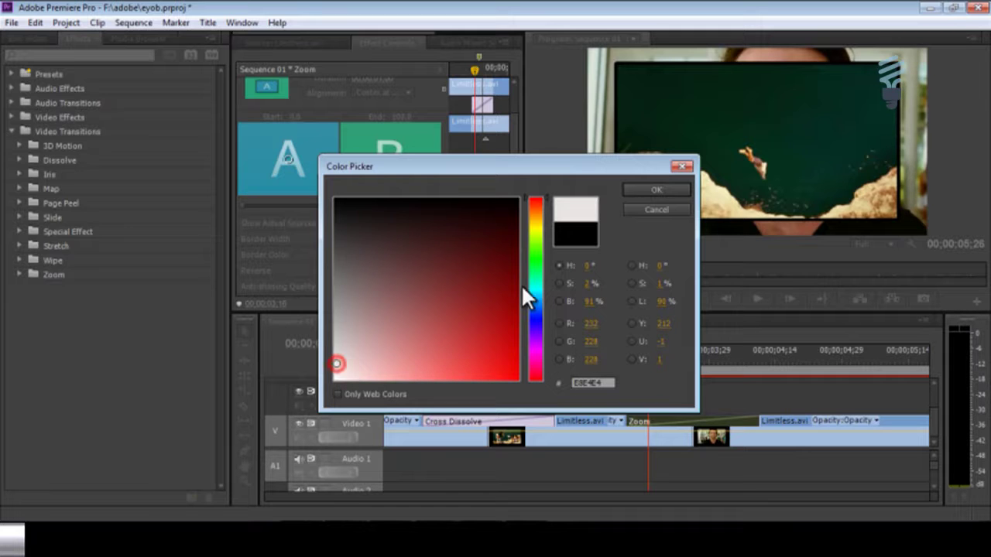
left_click(633, 191)
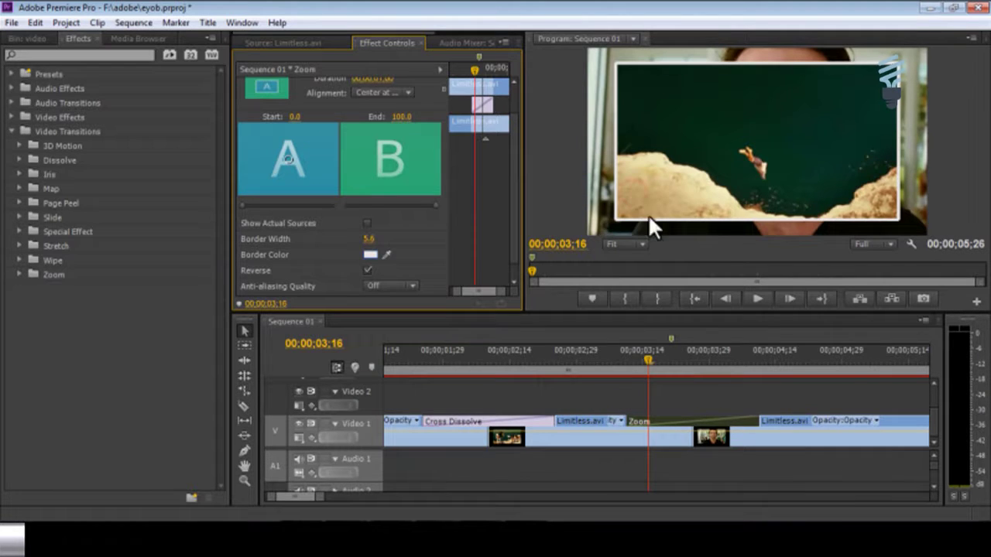
left_click_drag(650, 362, 757, 408)
left_click(625, 370)
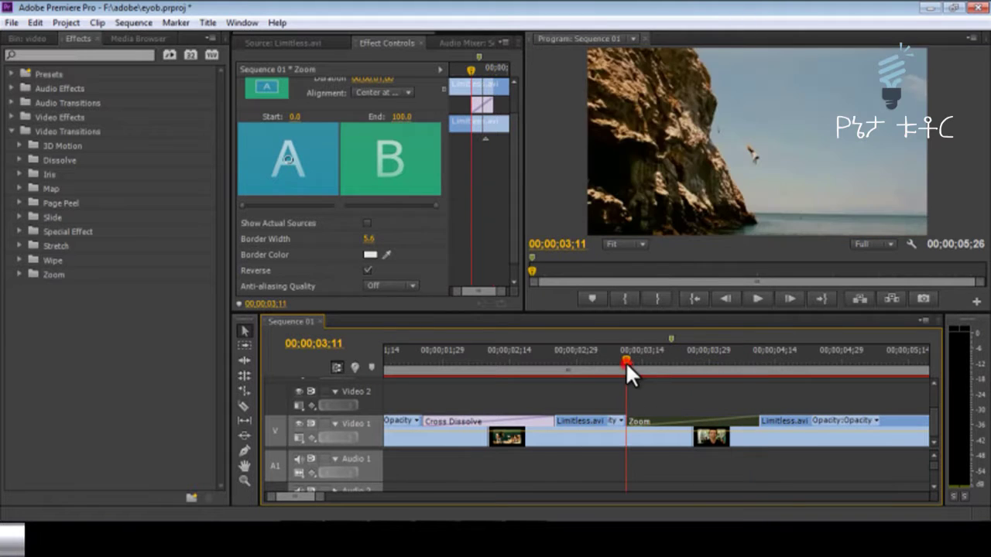
Step: Try resizing the Cross Dissolve on Video 1 from both ends, extending its start and then shortening it to 00;00;00;09
left_click(509, 370)
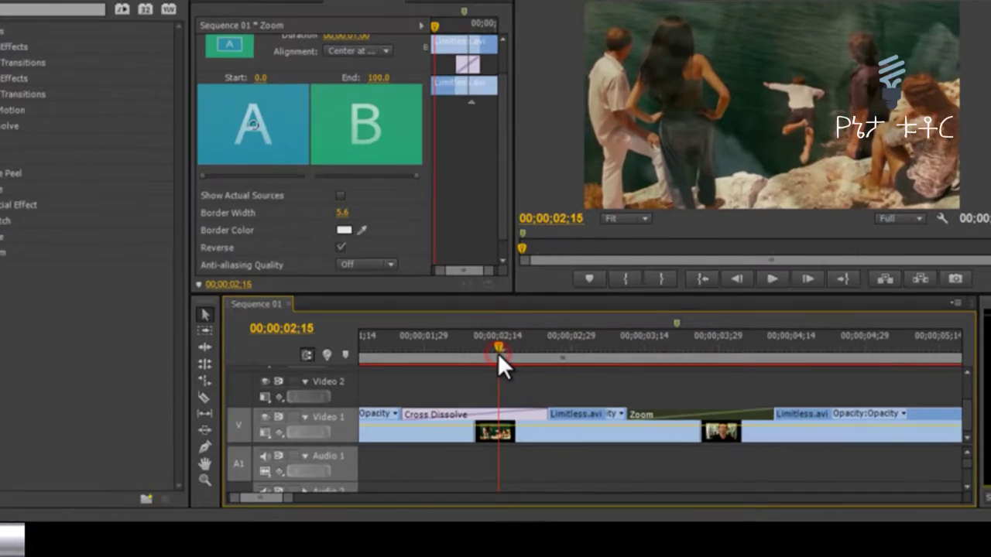
key("minus")
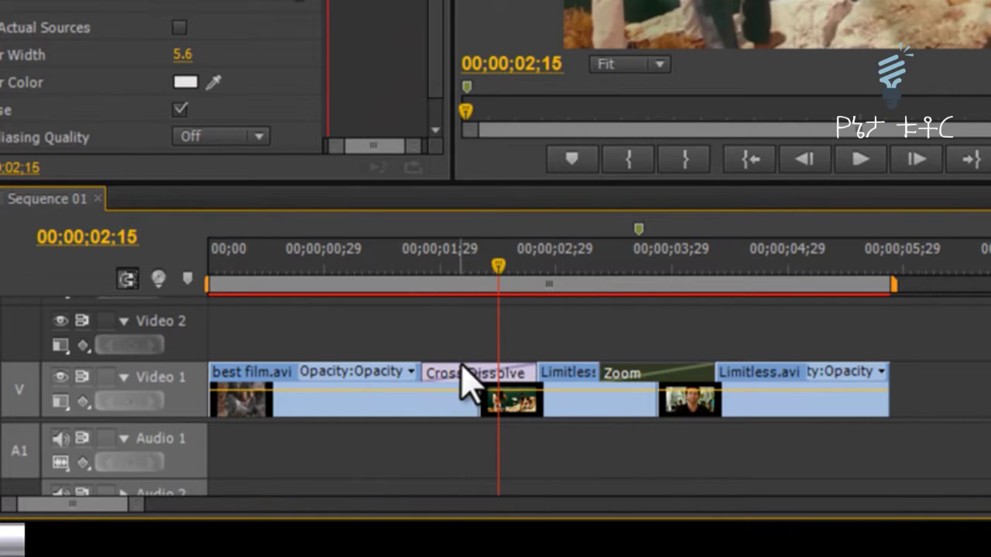
left_click_drag(463, 378, 392, 372)
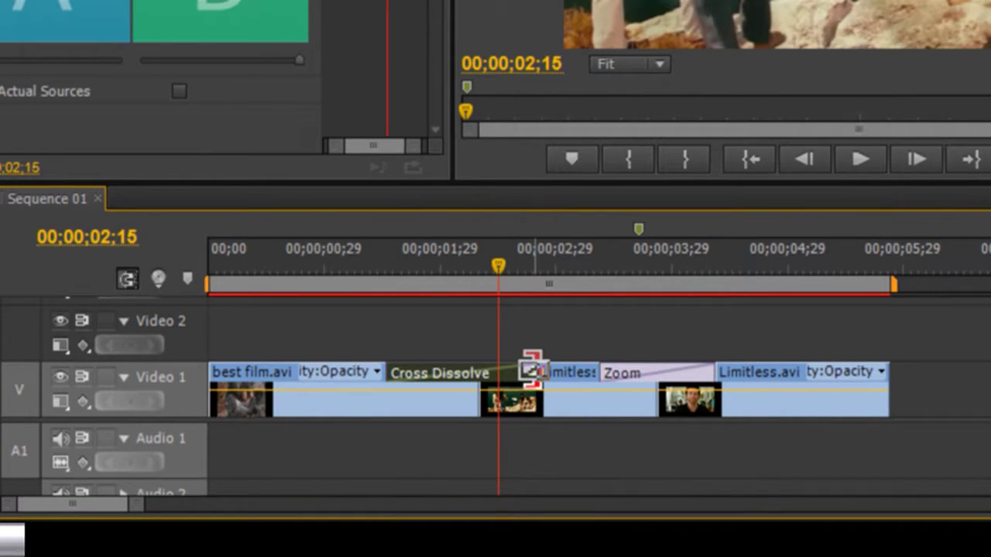
left_click_drag(533, 371, 494, 375)
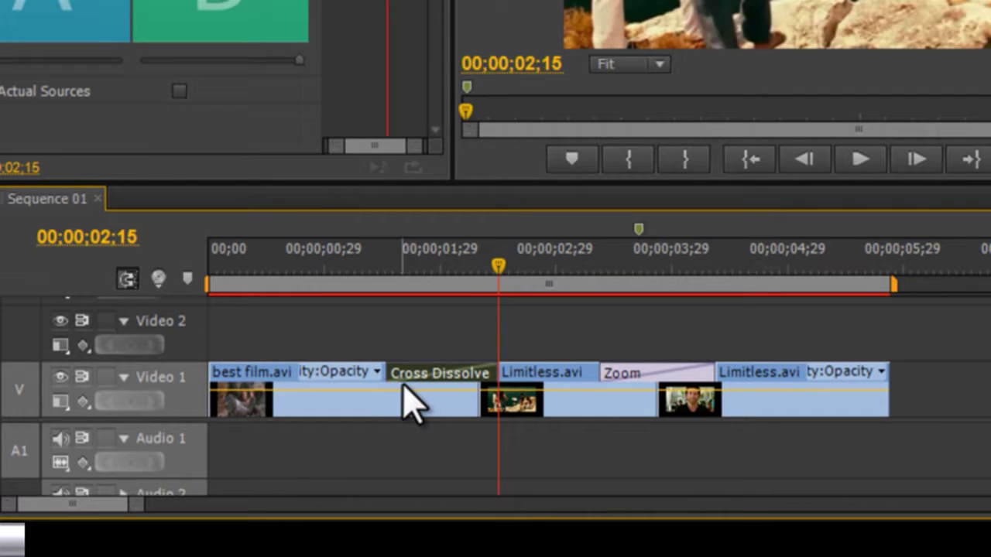
left_click_drag(396, 368, 464, 391)
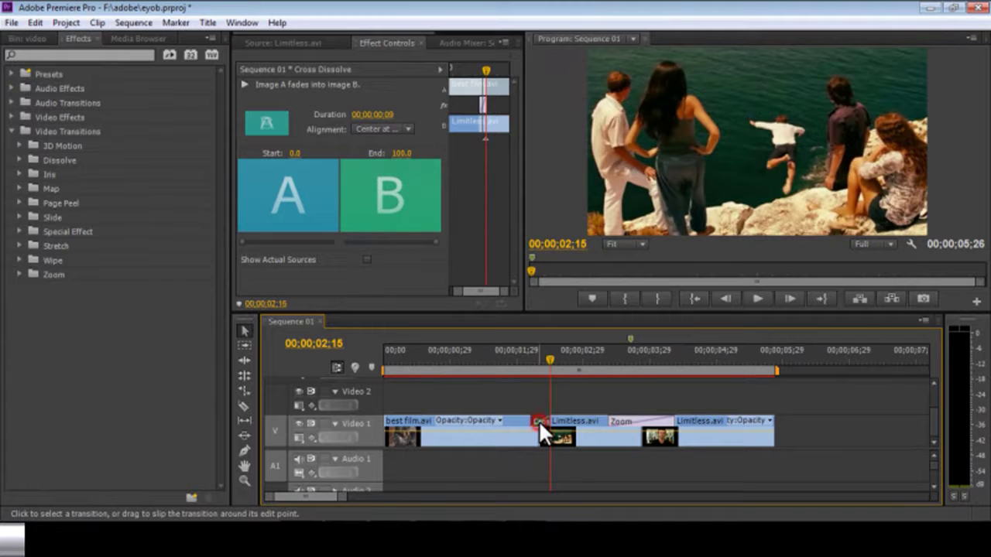
left_click(532, 424)
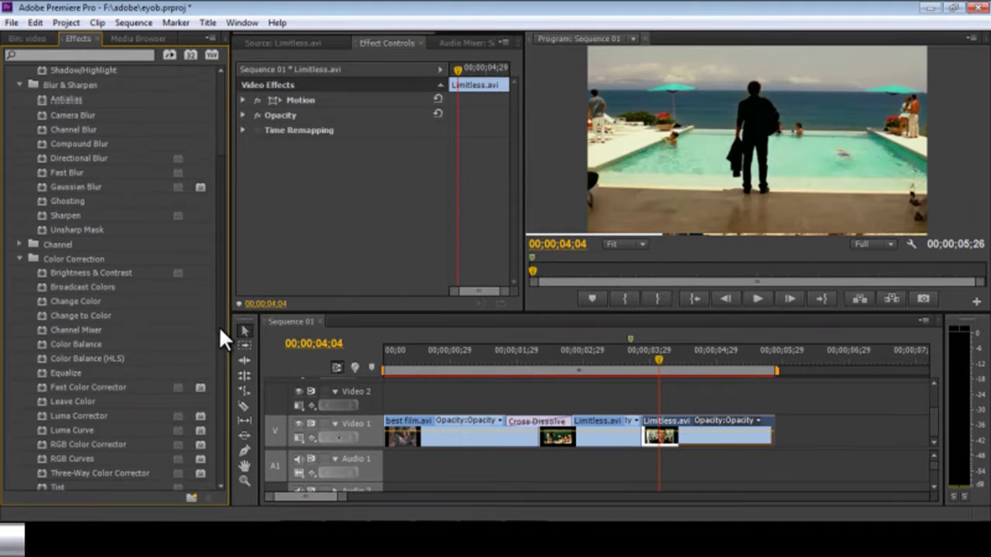
Step: Apply the Tint effect from Color Correction to the last Limitless.avi clip and preview it around 00;00;04;06
scroll(220, 332, "down", 1)
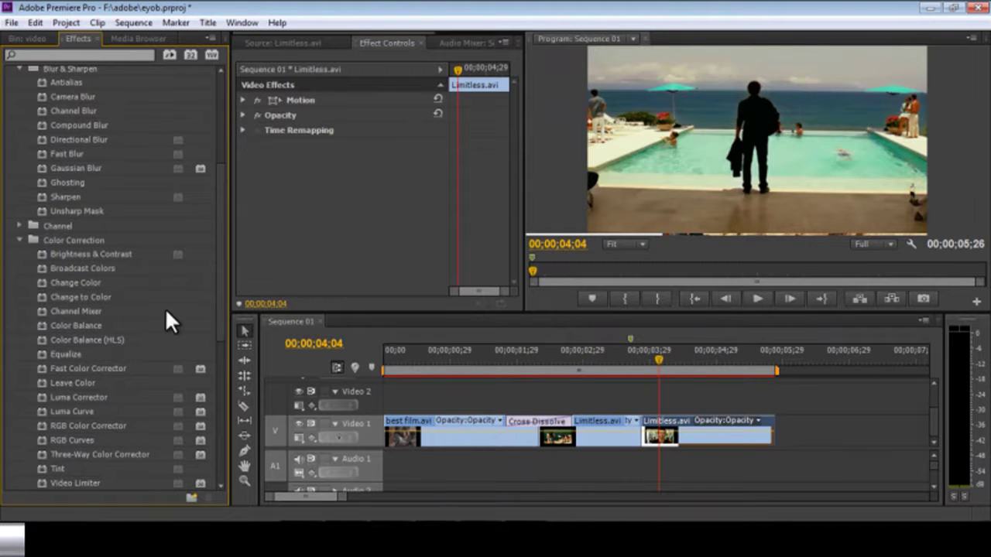
left_click(221, 303)
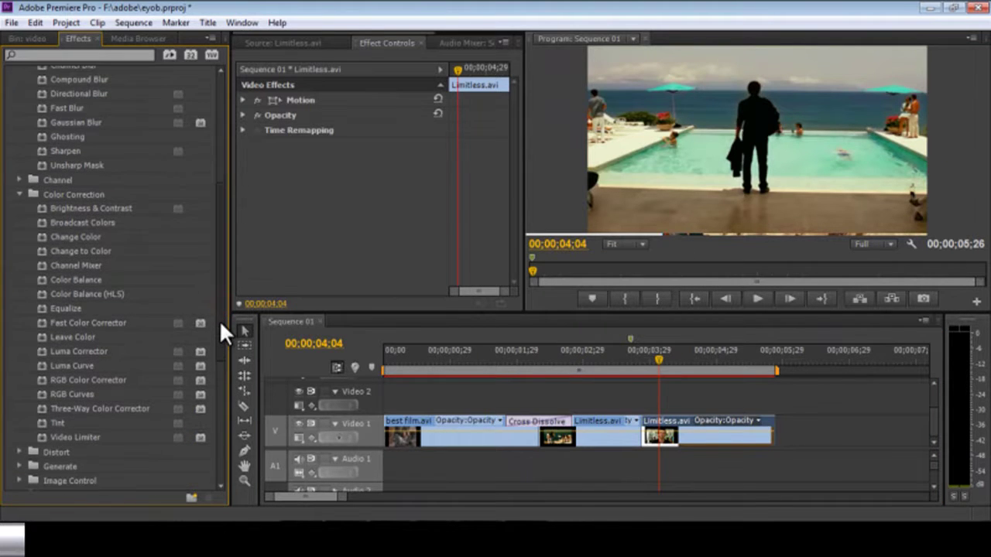
scroll(220, 325, "down", 1)
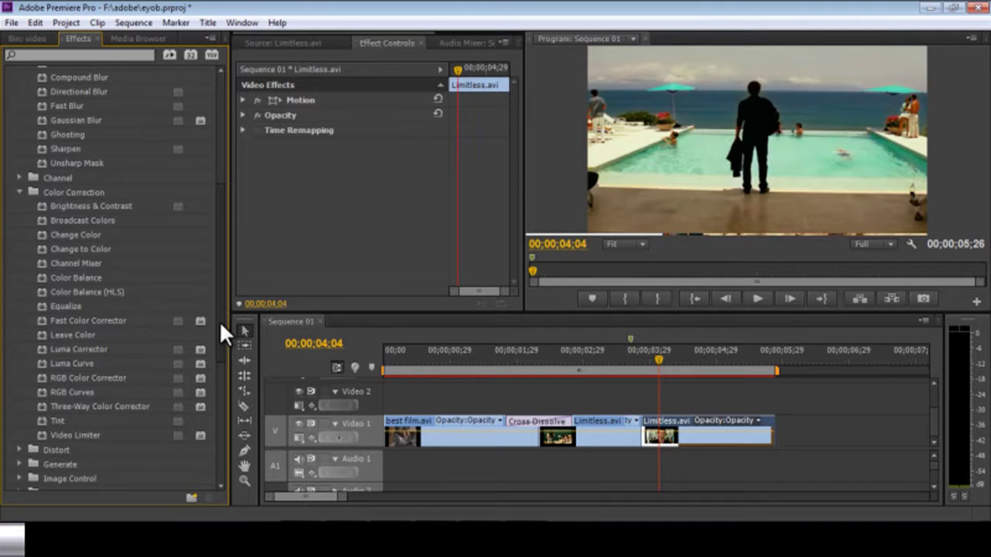
scroll(219, 324, "down", 1)
left_click_drag(42, 393, 655, 418)
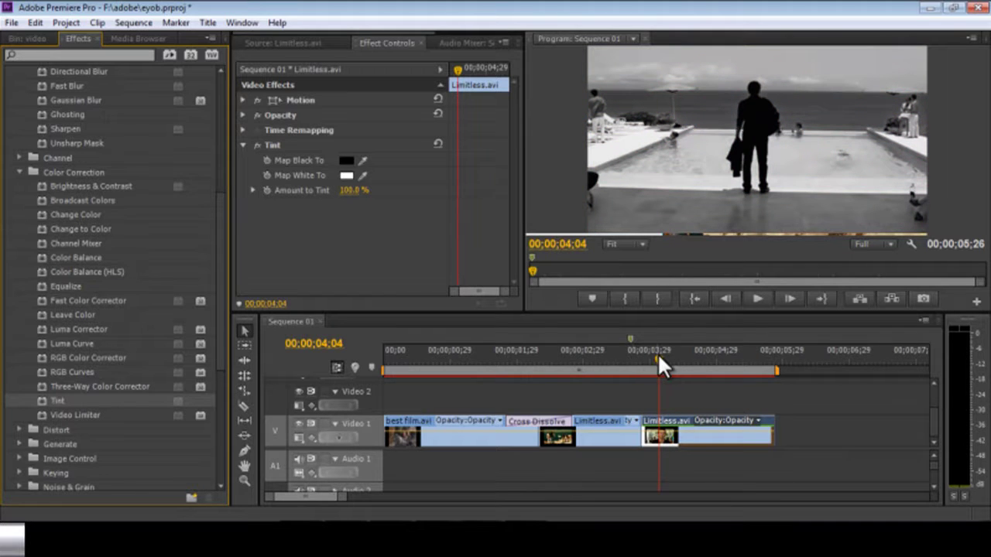
left_click_drag(658, 359, 663, 379)
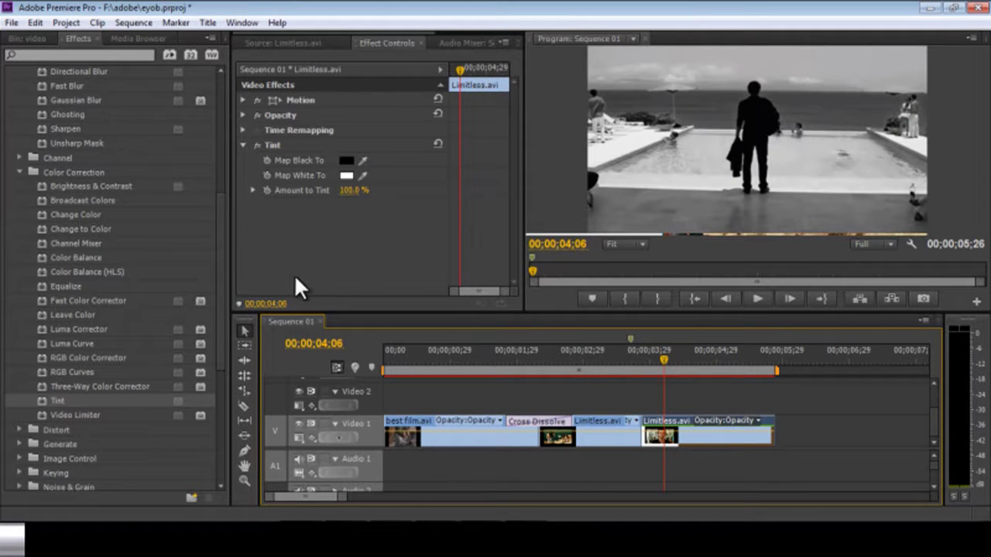
Step: Toggle the Tint effect off and on for comparison, and delete it from the last Limitless.avi clip
left_click(258, 148)
left_click(258, 147)
left_click(308, 145)
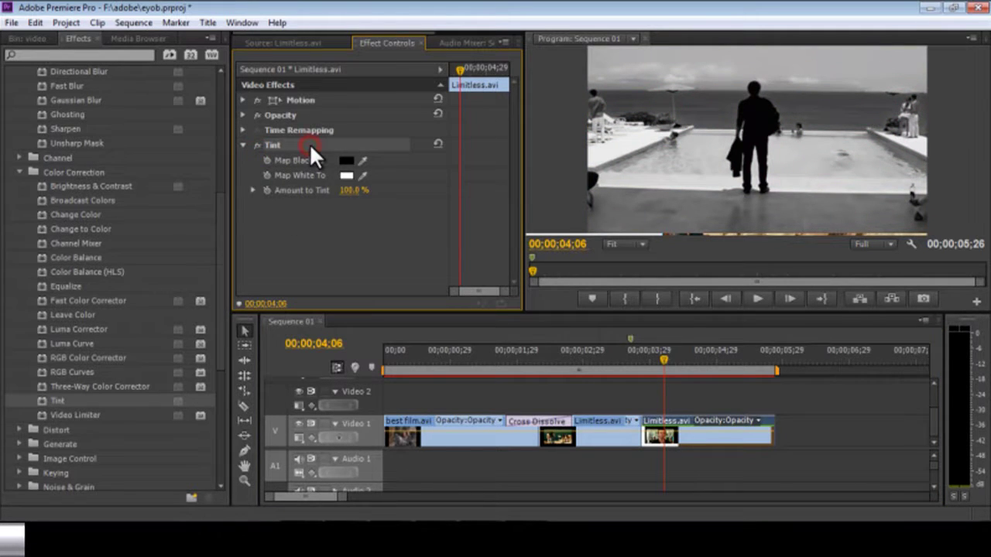
key("Delete")
Step: Find Crop among the Transform video effects and apply it to the last Limitless.avi clip on Video 1
left_click_drag(216, 216, 134, 313)
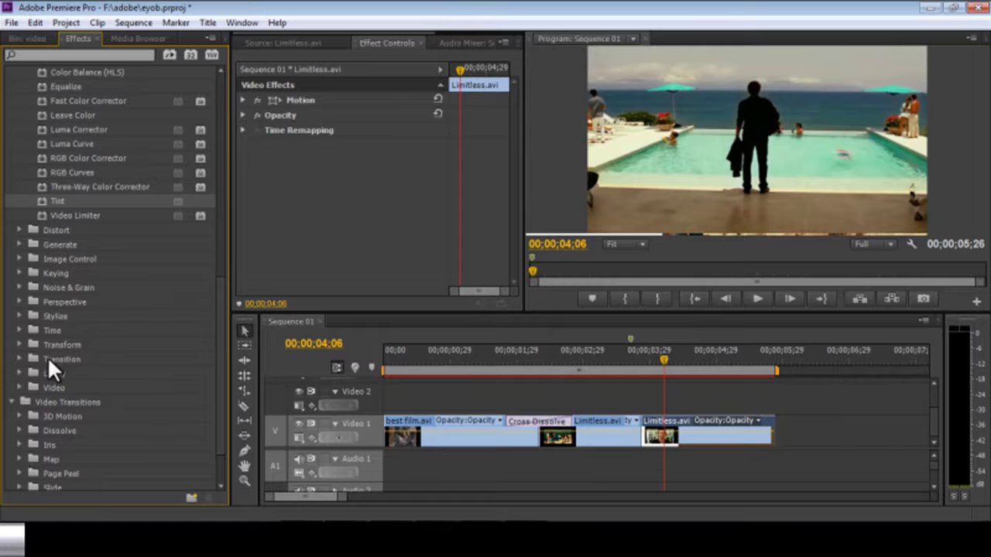
left_click(18, 358)
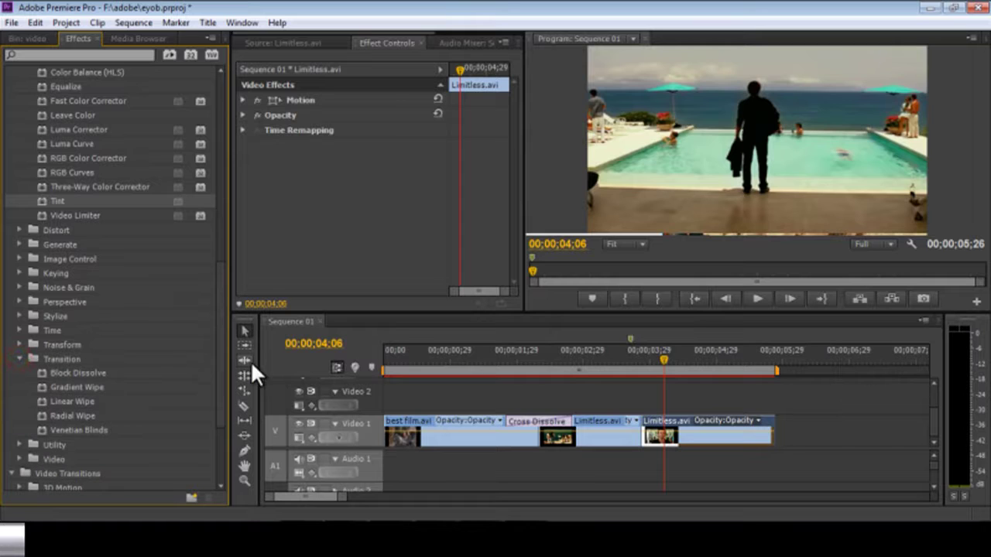
left_click(19, 340)
left_click_drag(42, 369, 665, 437)
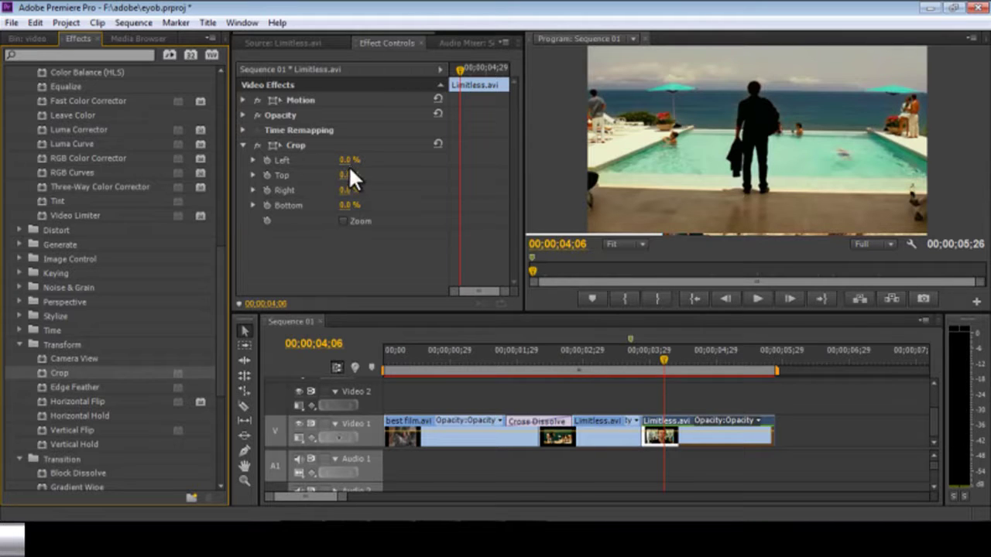
Step: Set the clip's Crop to Left 39%, Top 26%, Right 36% and Bottom 31%, scrubbing the clip to check the framing
left_click_drag(348, 163, 377, 199)
mouse_move(667, 367)
left_mouse_down()
mouse_move(653, 363)
mouse_move(678, 364)
left_mouse_up()
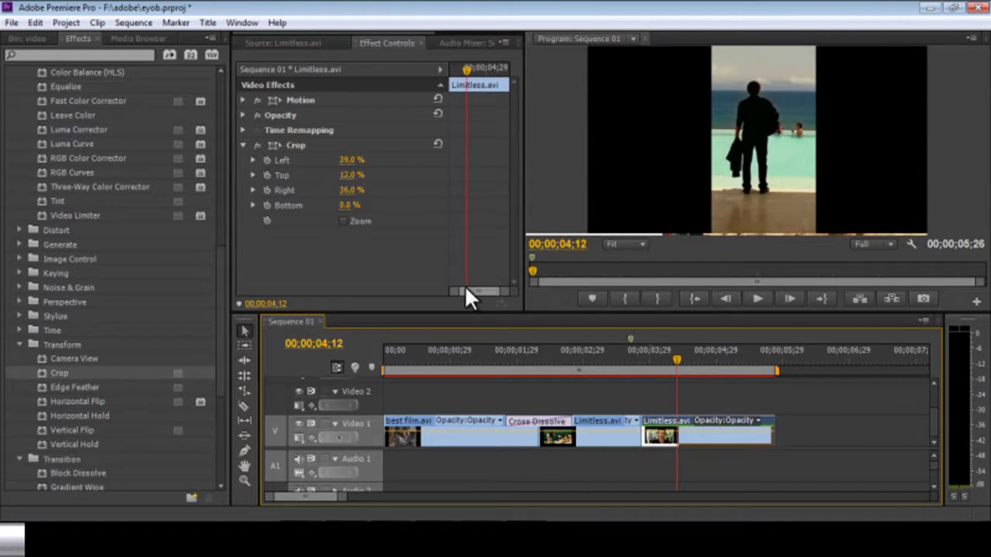
left_click_drag(349, 184, 379, 198)
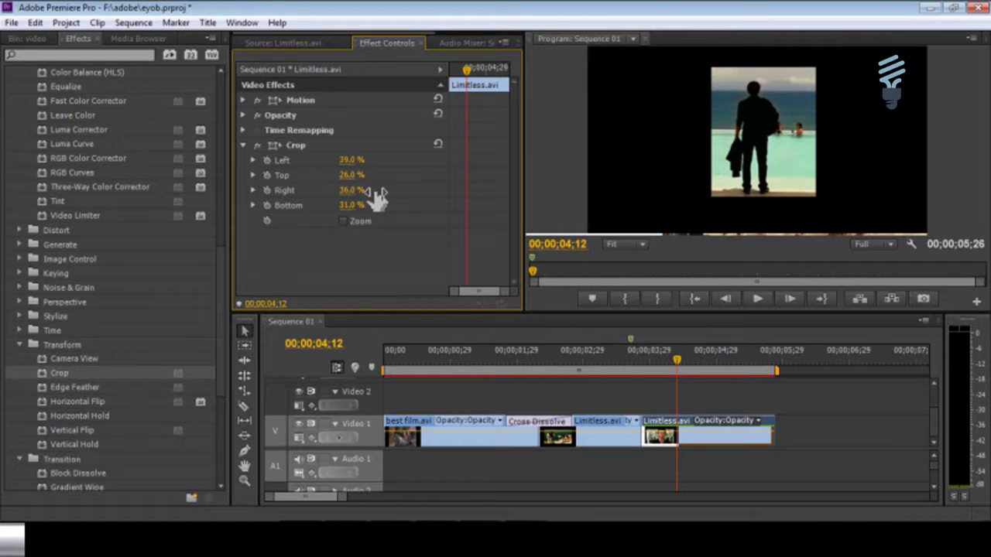
left_click_drag(645, 358, 714, 360)
Step: Copy the cropped Limitless.avi clip and paste its attributes onto the preceding Limitless.avi clip, with the playhead at 00;00;02;29
left_click(657, 424)
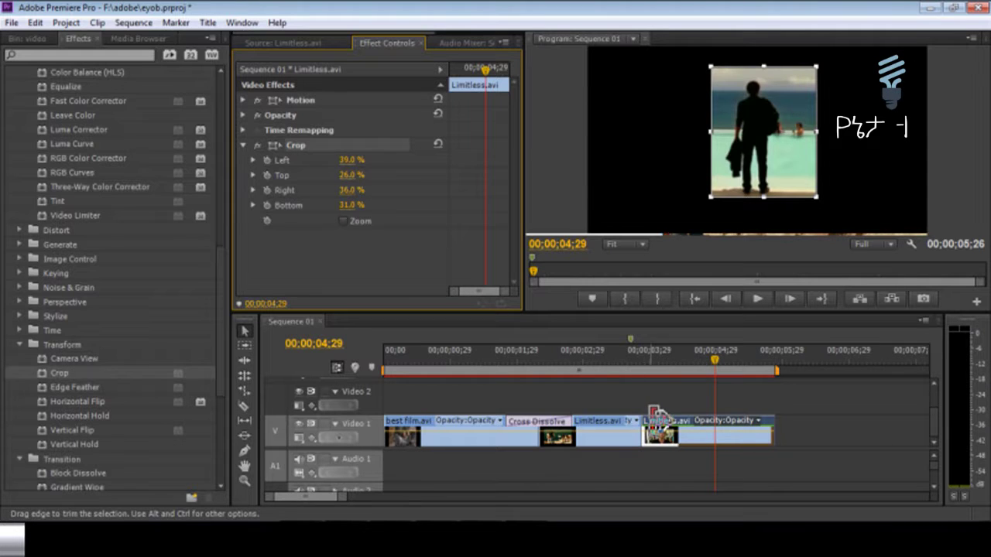
right_click(661, 424)
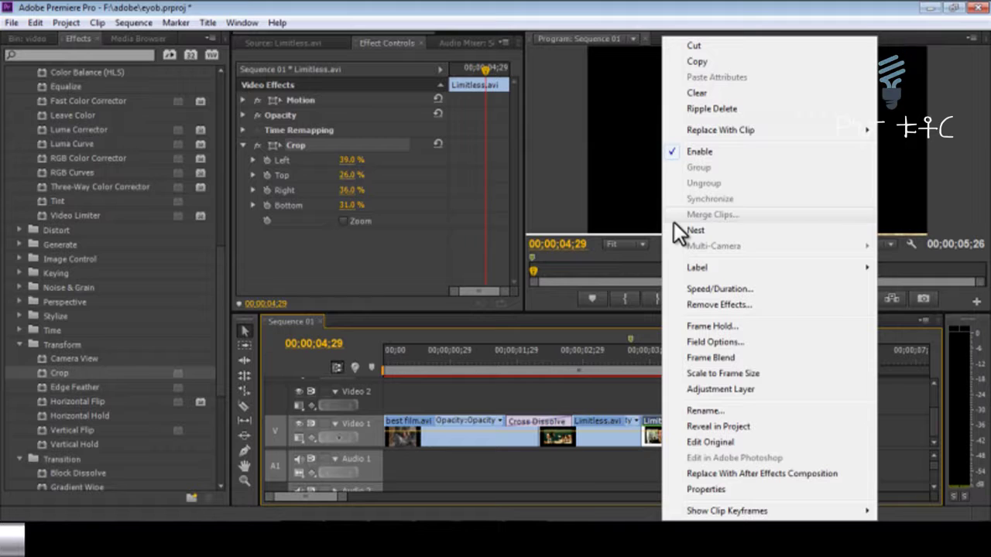
left_click(719, 61)
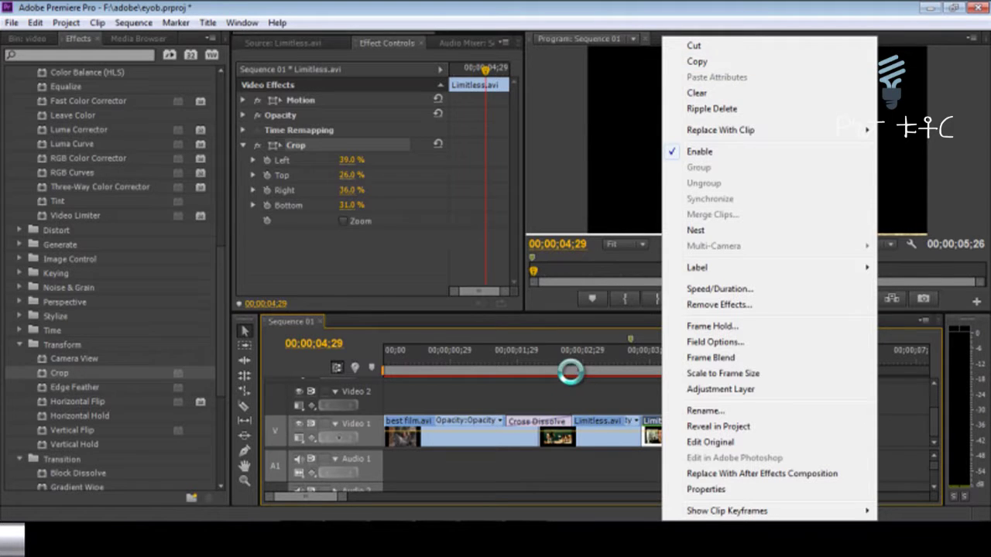
left_click(582, 358)
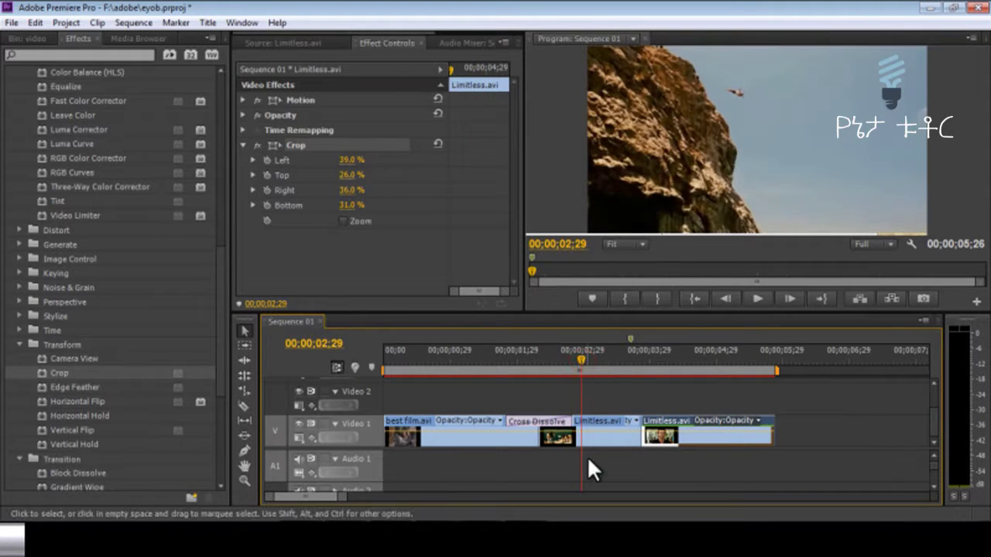
left_click(587, 427)
right_click(587, 426)
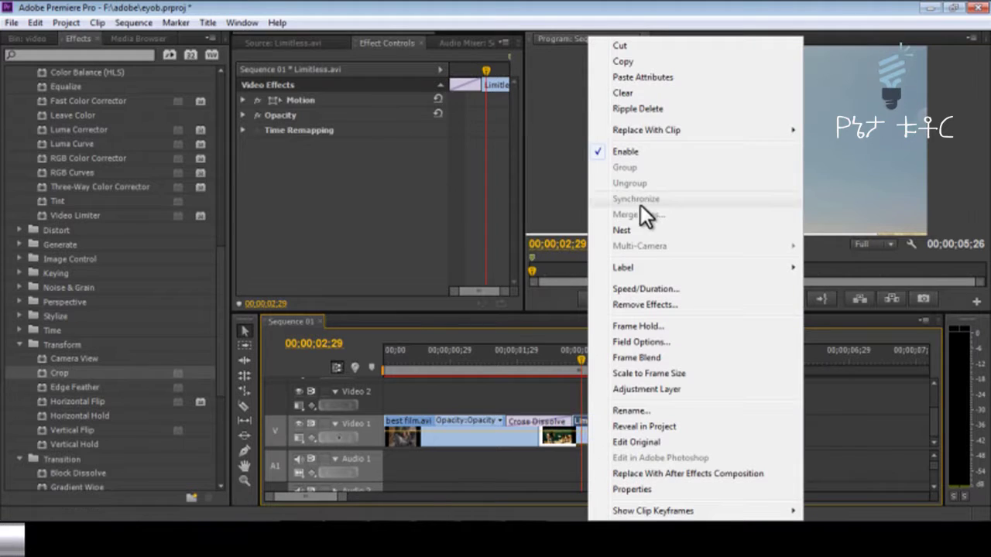
left_click(678, 79)
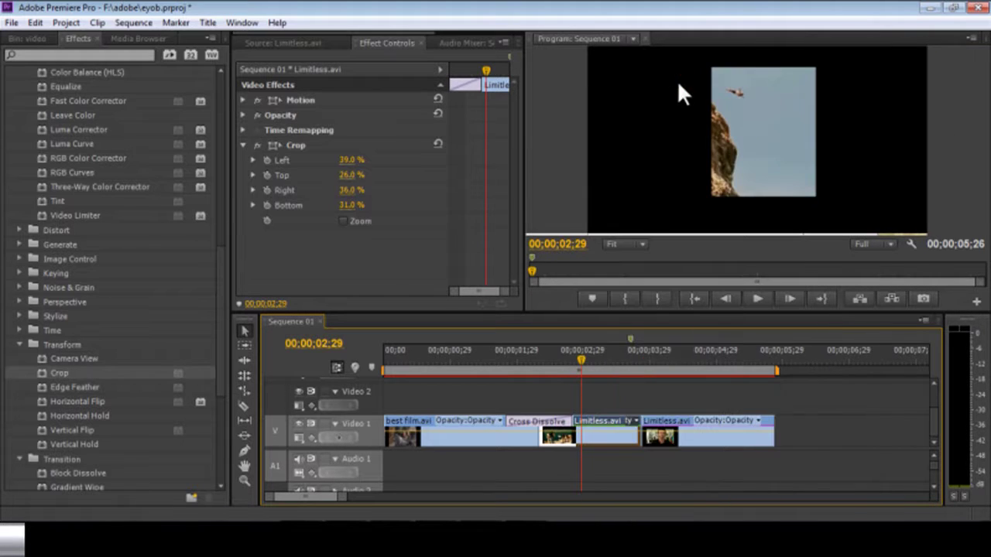
Step: Set the Crop Bottom value of the preceding Limitless.avi clip to 21% and scrub to 00;00;03;08 to check it
left_click_drag(579, 350, 593, 360)
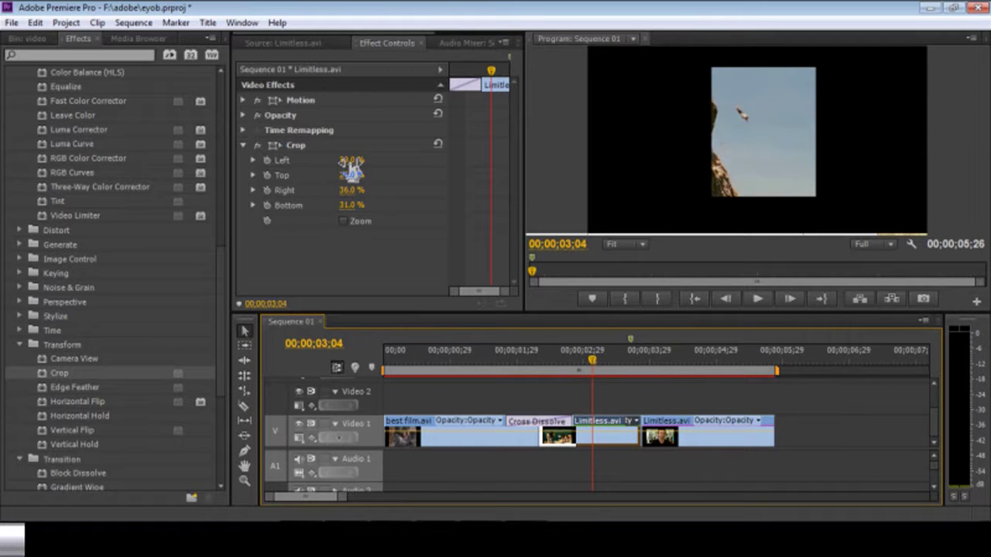
mouse_move(349, 205)
left_mouse_down()
mouse_move(363, 210)
mouse_move(338, 215)
left_mouse_up()
left_click_drag(590, 357, 602, 361)
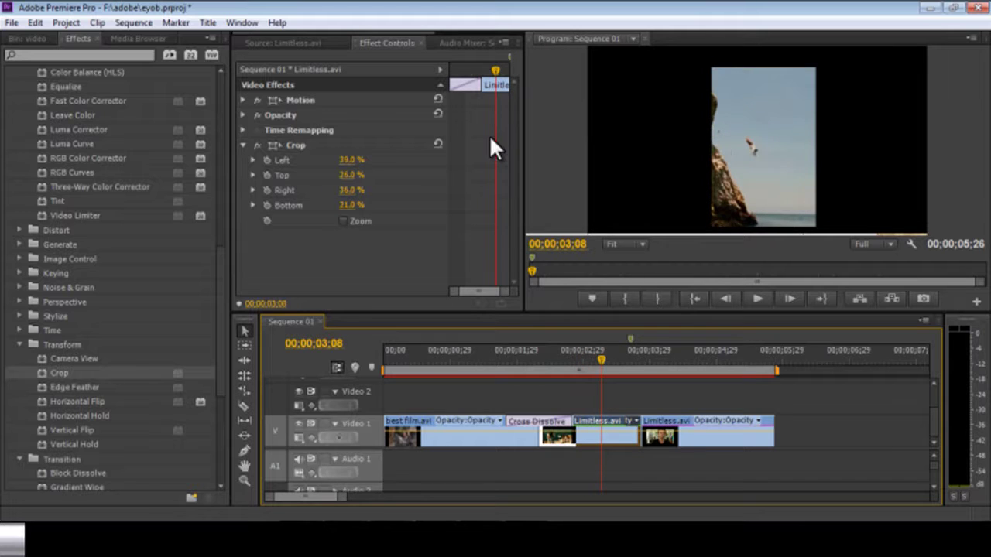
Step: Set that clip's horizontal Motion position to 462 and move it to Video 2 directly above the last Limitless.avi clip
left_click(244, 100)
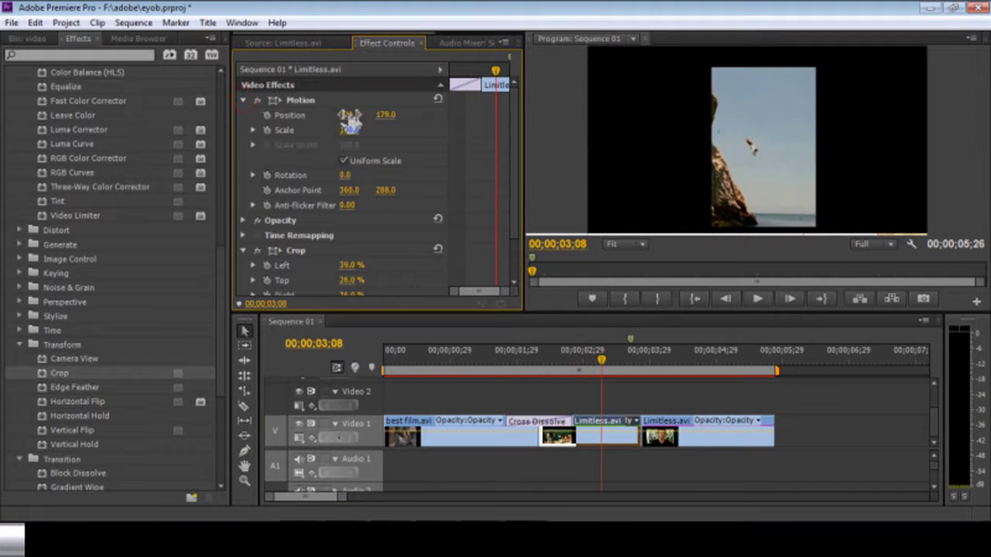
left_click_drag(352, 115, 421, 115)
left_click_drag(598, 433, 704, 403)
left_click(661, 366)
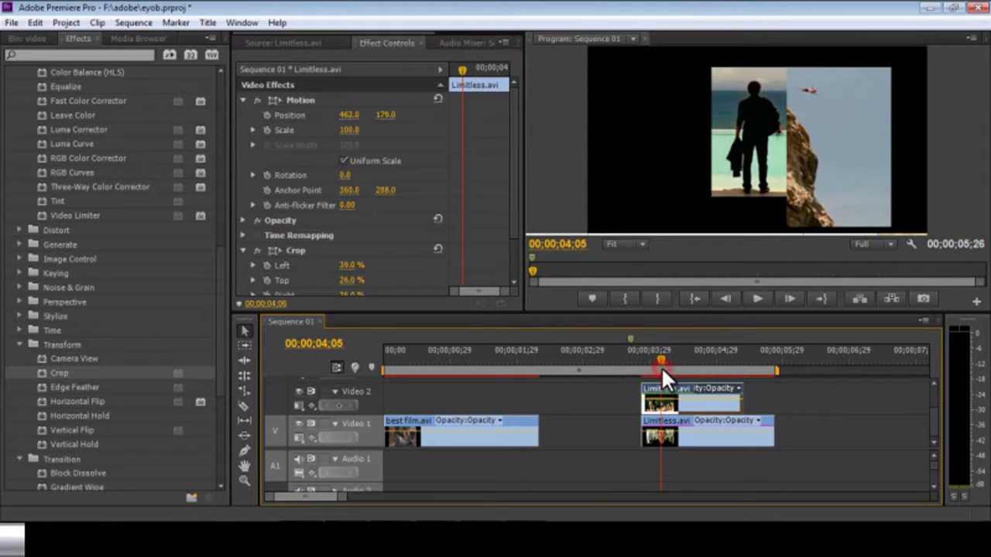
Step: Shift the Limitless.avi clip on Video 1 left in the frame through its Motion position, and preview both cropped clips together
left_click(655, 419)
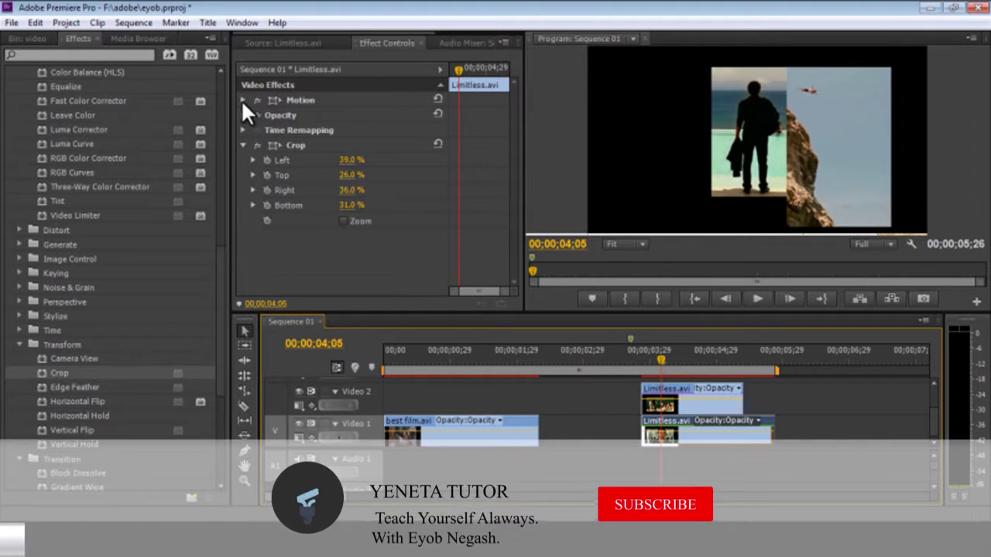
left_click(242, 100)
left_click_drag(349, 114, 284, 115)
left_click_drag(641, 355, 697, 376)
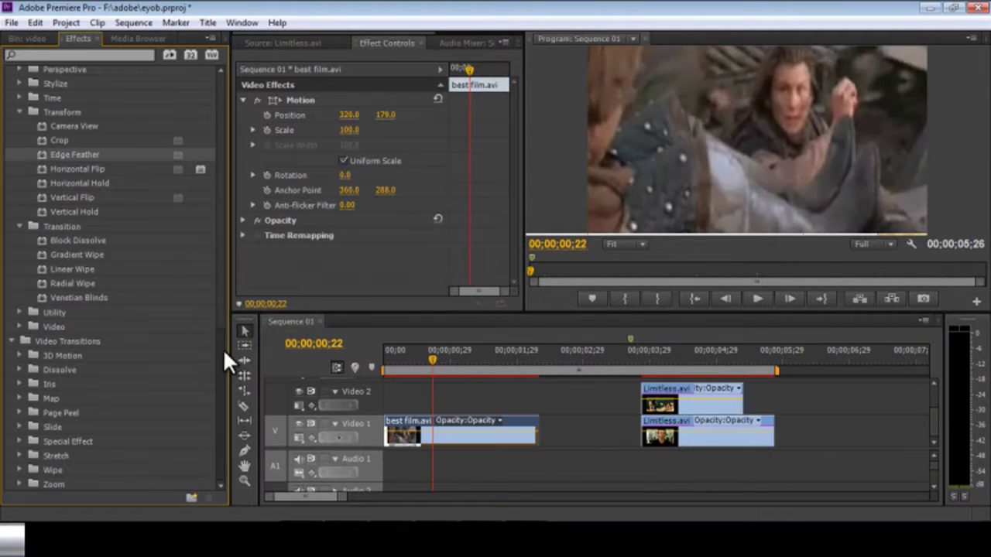
Step: Apply the Black & White effect from Image Control to the best film.avi clip and scrub to 00;00;01;16 to preview it
left_click_drag(223, 348, 223, 301)
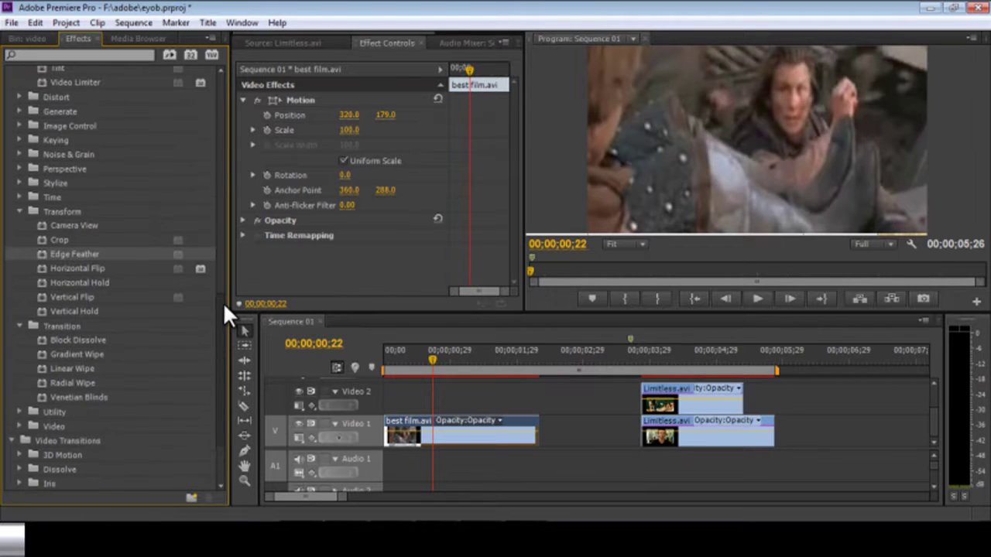
left_click(20, 125)
left_click_drag(43, 137, 419, 416)
left_click_drag(402, 363, 487, 392)
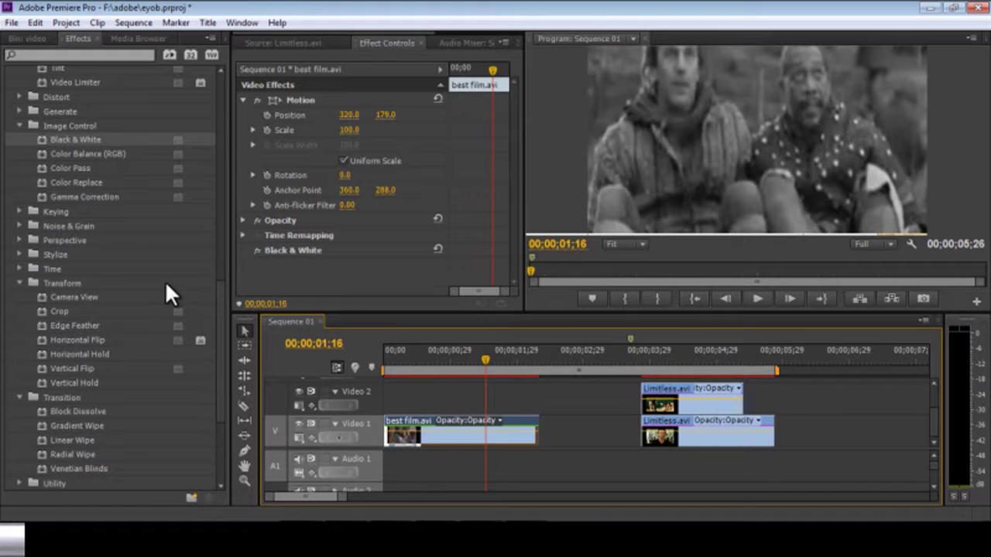
Step: Remove the Black & White effect from the best film.avi clip
left_click(220, 263)
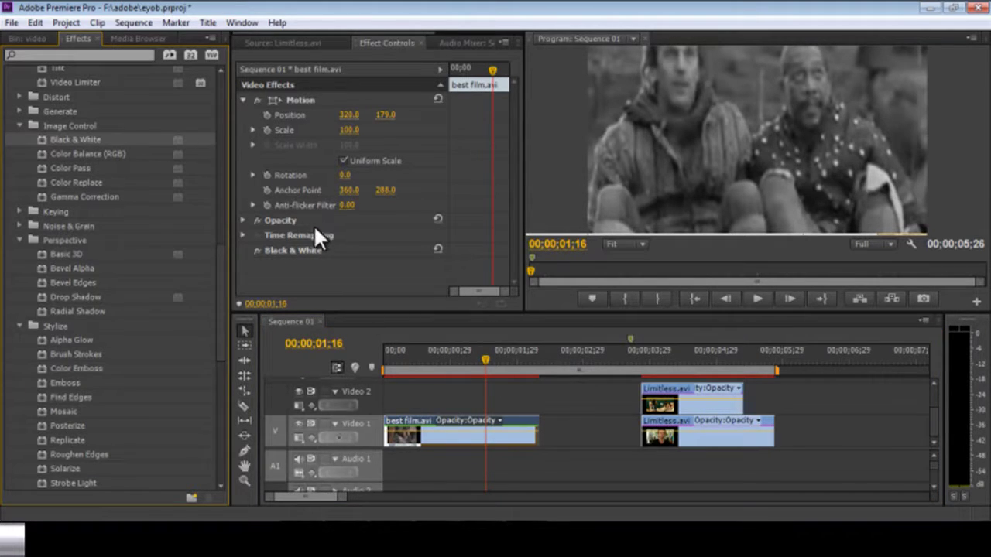
left_click(330, 249)
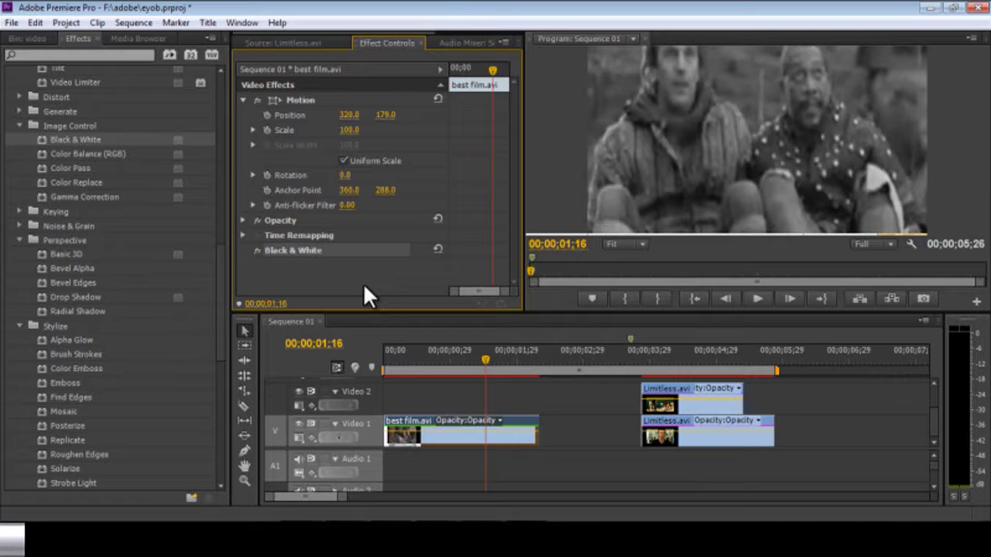
key("Delete")
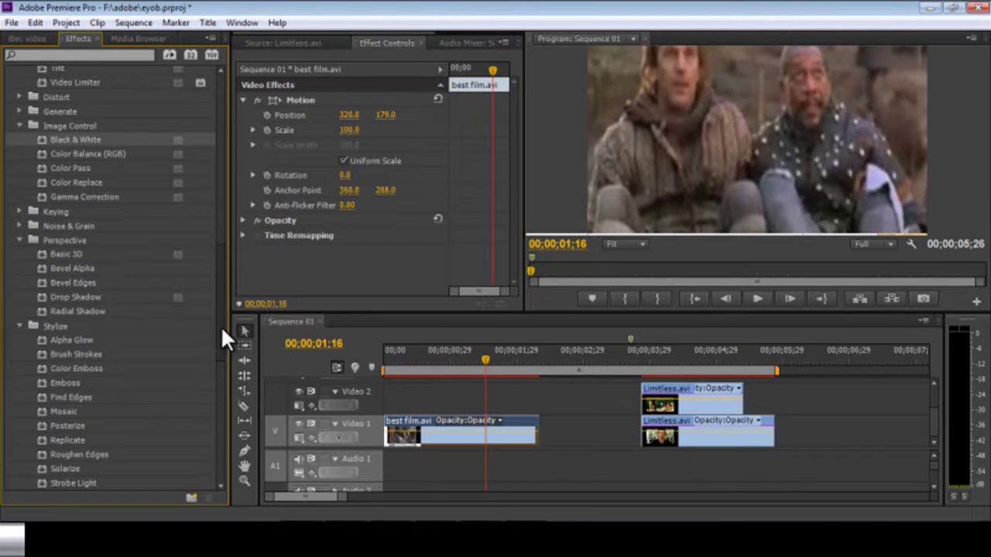
Step: Apply the Replicate effect from Stylize to the best film.avi clip and preview it at 00;00;00;10
scroll(220, 333, "down", 3)
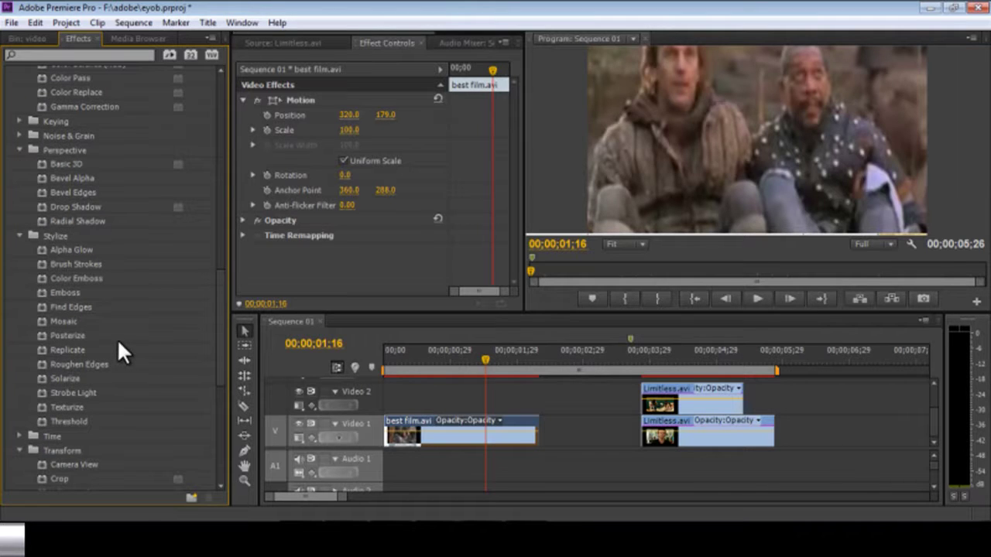
left_click_drag(41, 350, 442, 439)
left_click(405, 360)
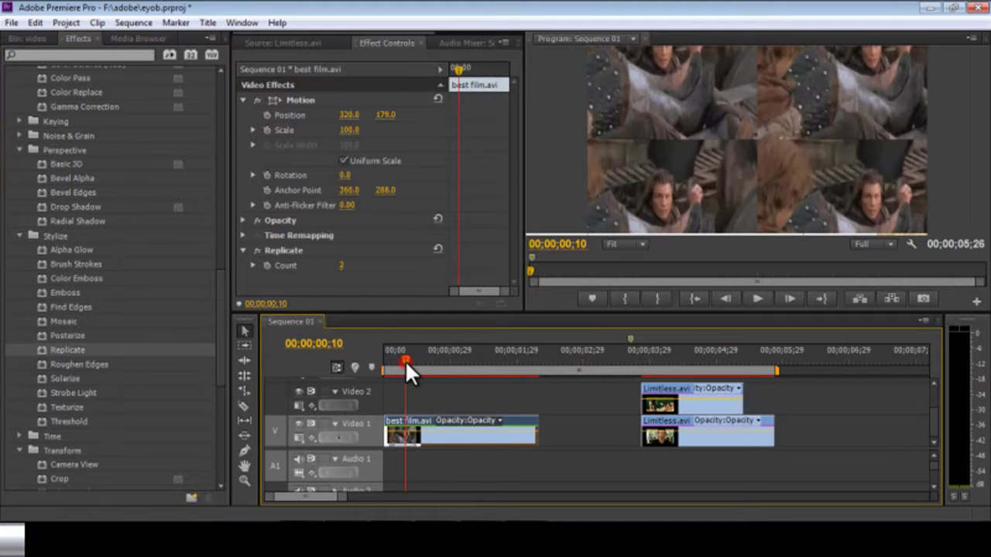
Step: Raise the Replicate Count of the best film.avi clip and scrub through the clip to preview the tiling
left_click_drag(343, 272, 343, 271)
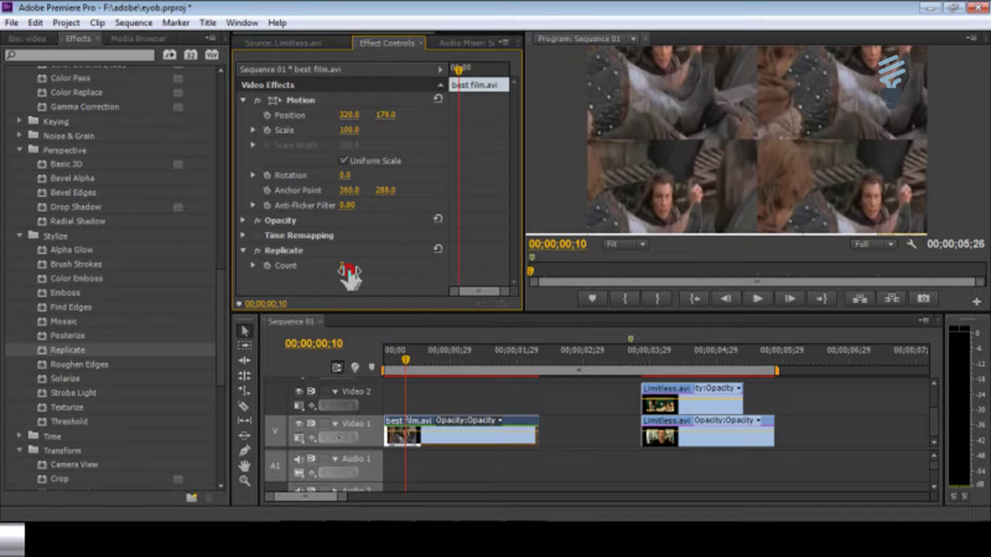
left_click(344, 267)
left_click(343, 288)
left_click_drag(343, 270, 349, 270)
left_click_drag(418, 364, 452, 370)
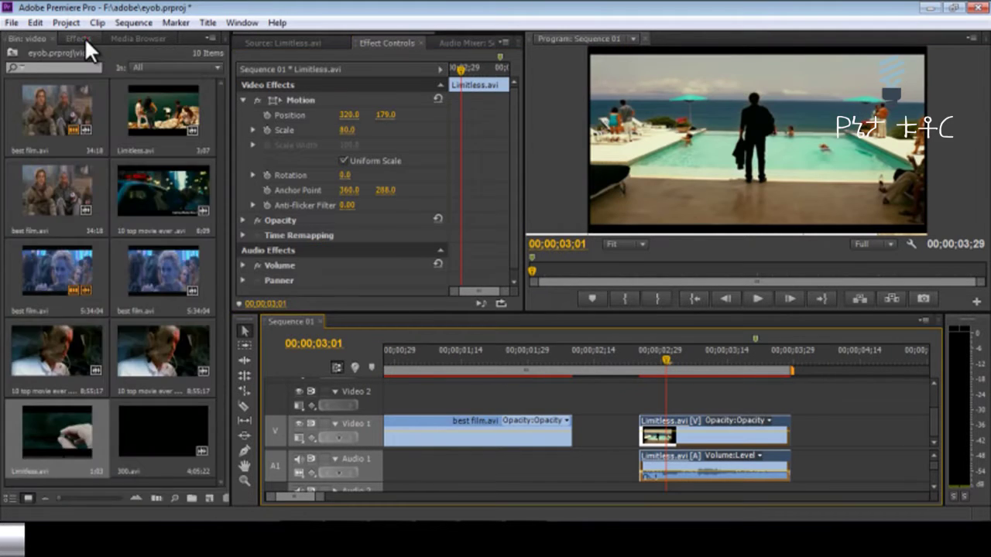
Step: Move the best film.avi audio clip against the end of Limitless.avi on Audio 1 and add a Constant Power crossfade between them
left_click(84, 37)
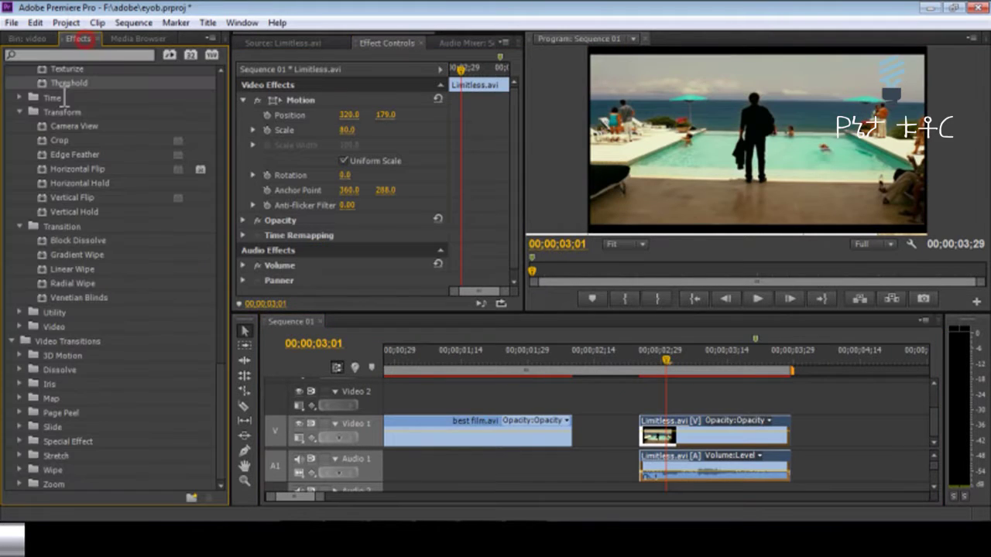
left_click_drag(223, 403, 225, 83)
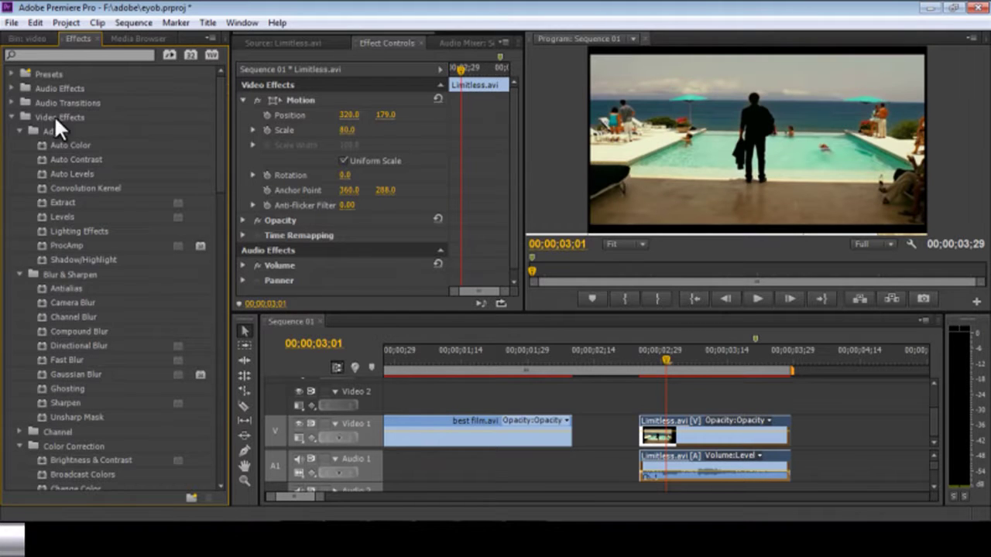
left_click(10, 103)
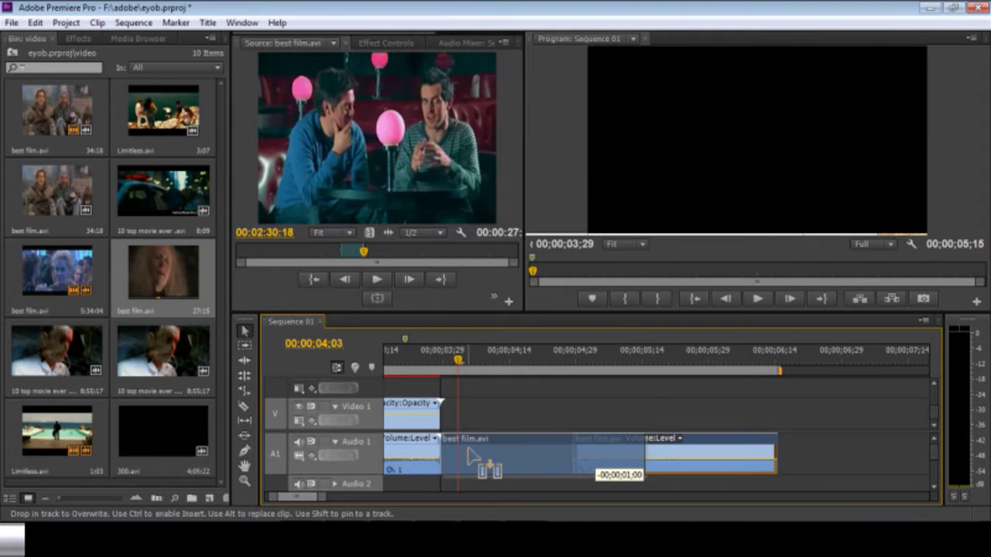
left_click_drag(586, 453, 463, 444)
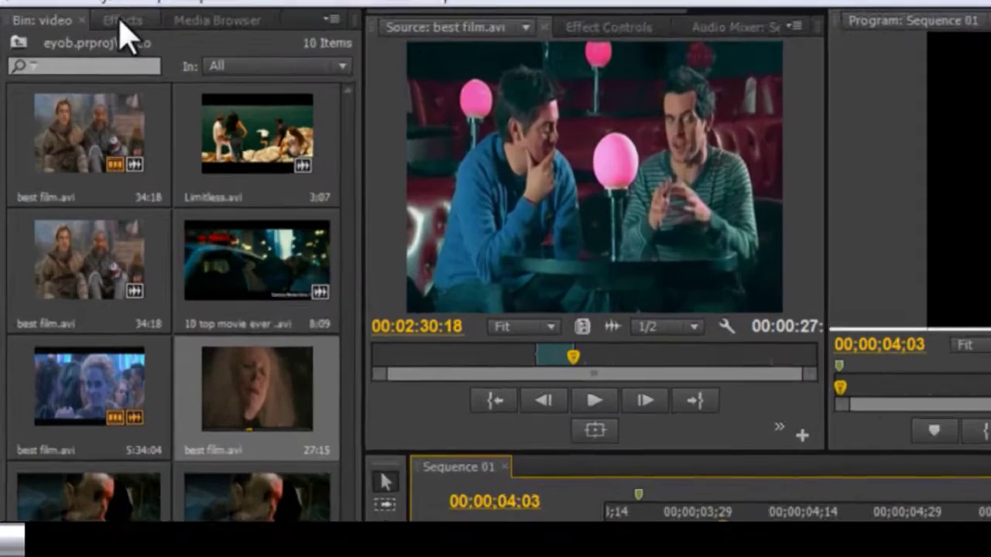
left_click(83, 36)
left_click(32, 151)
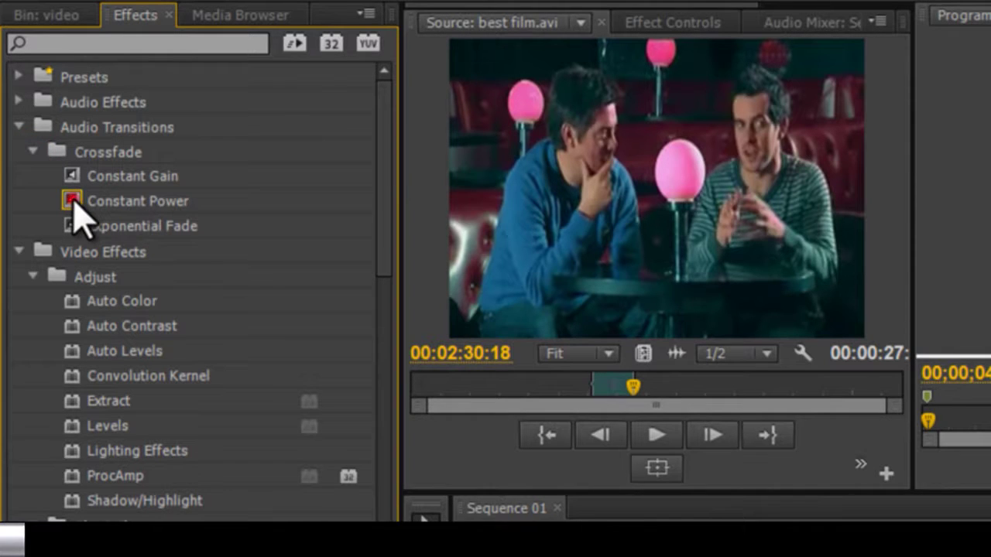
left_click(72, 201)
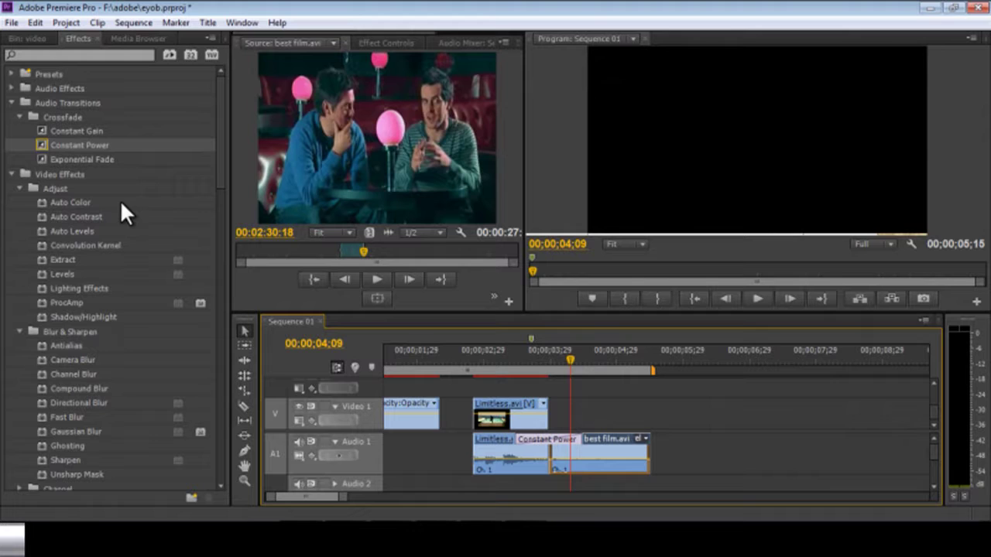
Step: Apply the Reverb audio effect to the Limitless.avi clip and show its settings in Effect Controls
left_click(10, 88)
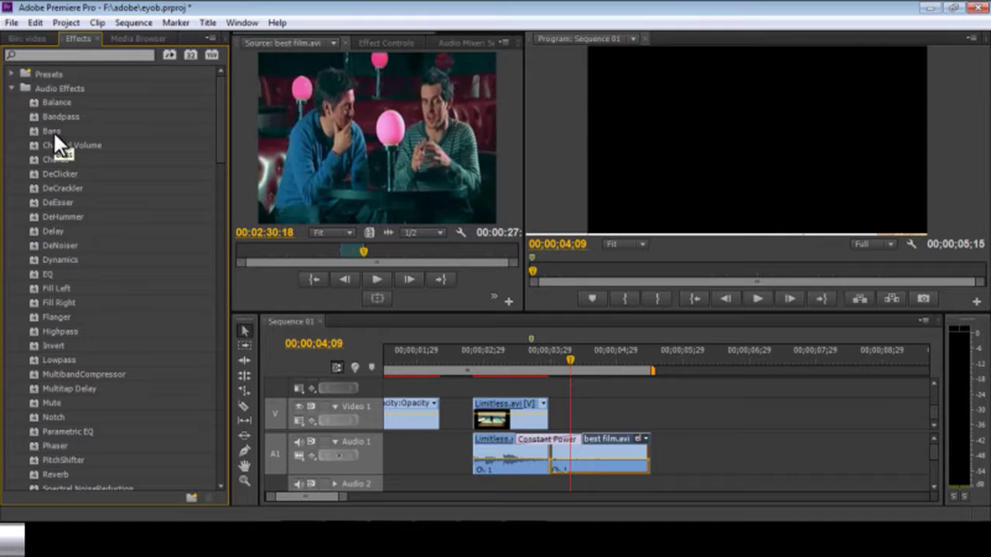
left_click(71, 286)
left_click(75, 301)
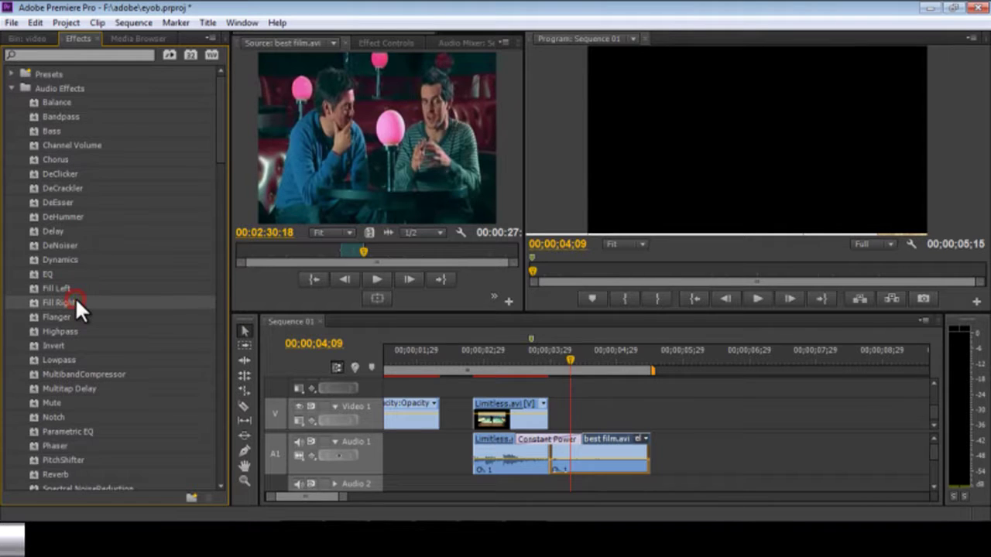
left_click(79, 244)
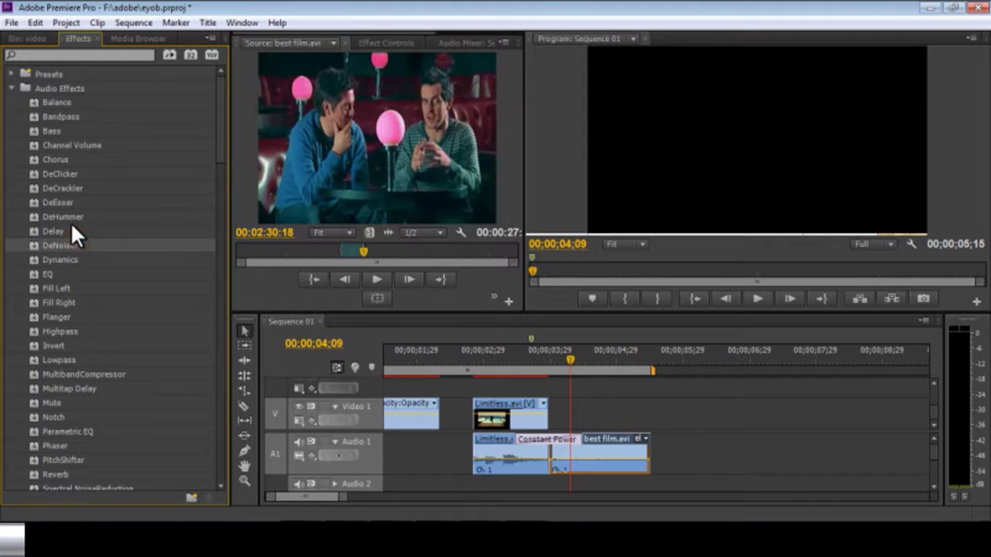
left_click(219, 155)
left_click_drag(220, 155, 219, 193)
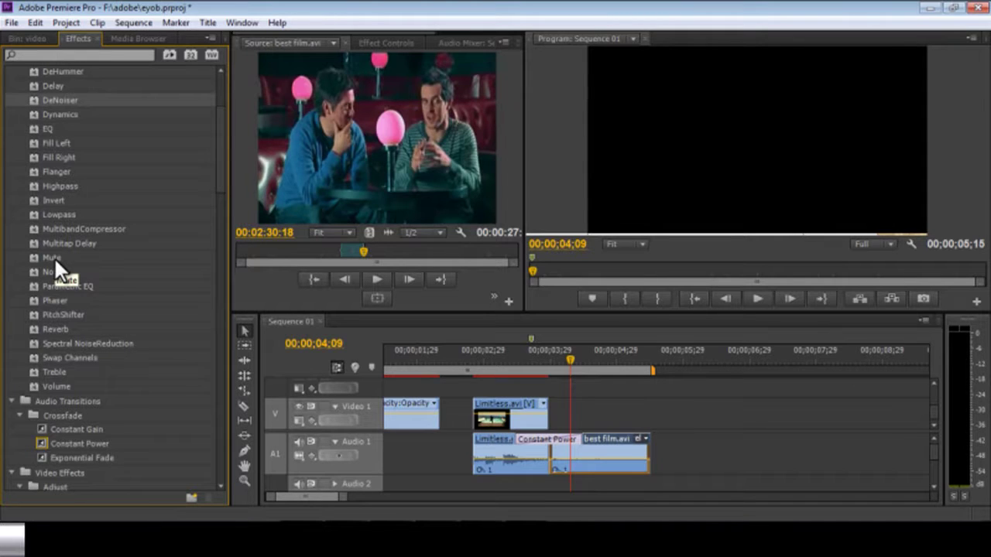
left_click_drag(35, 329, 510, 450)
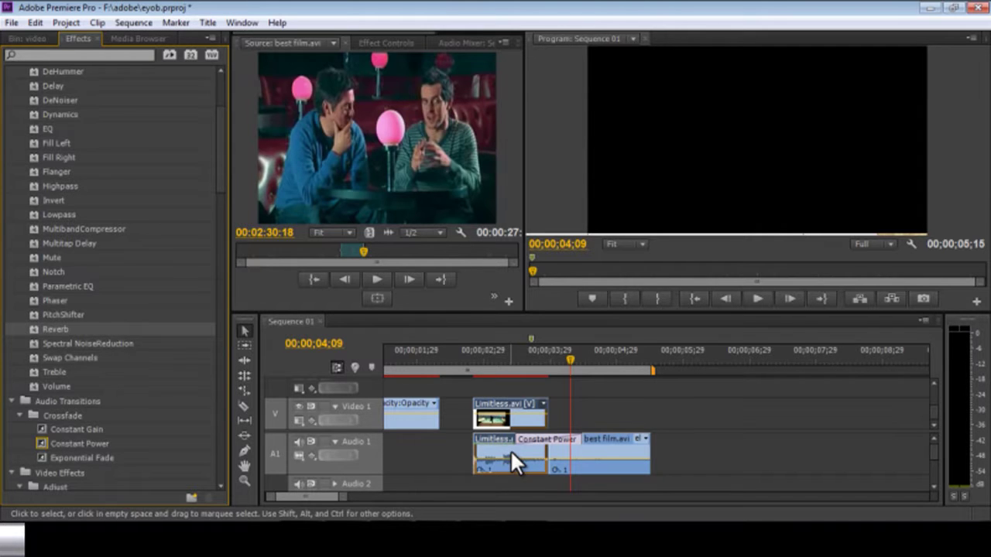
left_click(372, 43)
left_click_drag(515, 213, 515, 265)
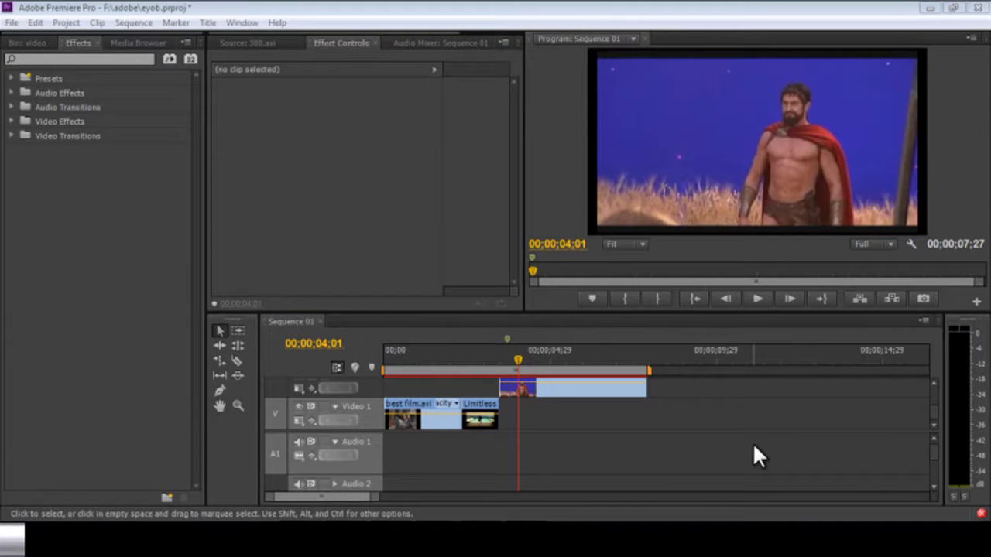
Step: Select the blue-screen 300.avi clip above Video 1 and scrub through it to 00;00;06;26
left_click(525, 360)
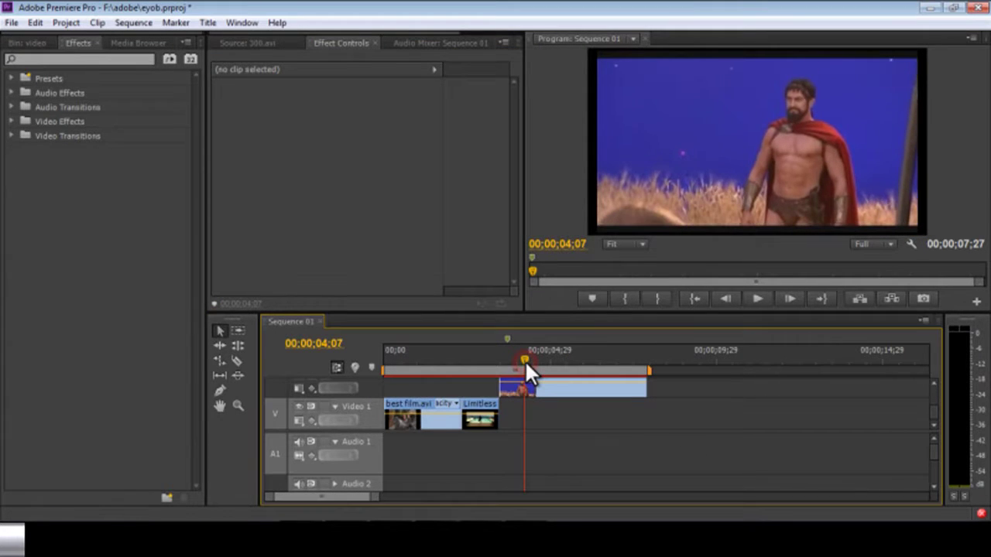
left_click(546, 392)
left_click_drag(522, 352, 613, 388)
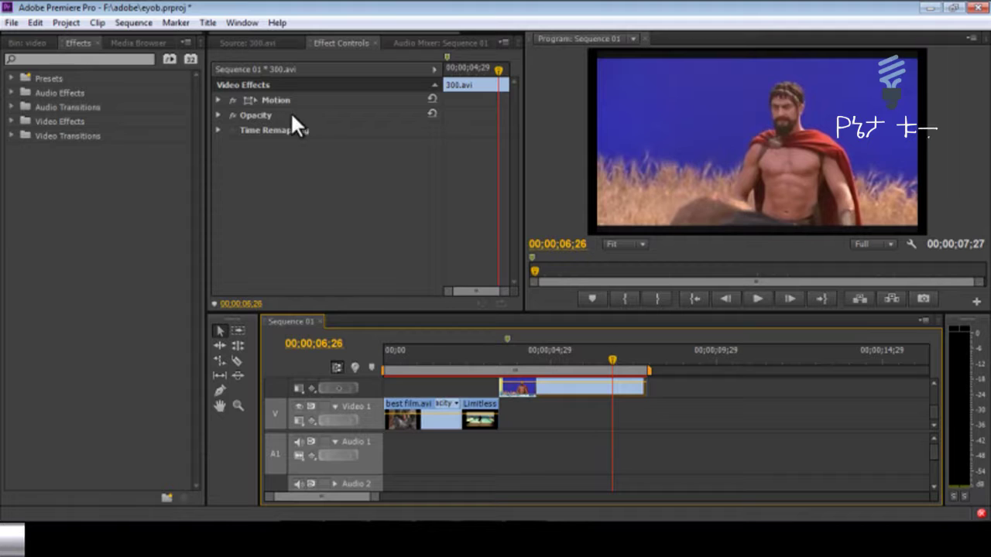
Step: Widen the Source monitor and export the 300.avi source frame at 00;02;19;22 as a BMP still named 300.avi.Still001, browsing for its folder
left_click(262, 44)
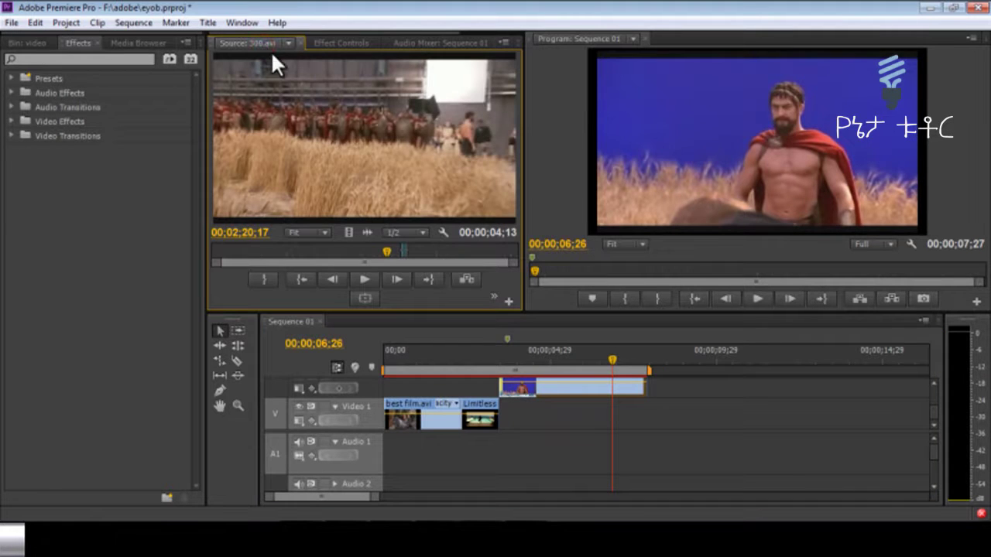
mouse_move(386, 251)
left_mouse_down()
mouse_move(369, 251)
mouse_move(378, 255)
left_mouse_up()
left_click_drag(384, 255, 386, 255)
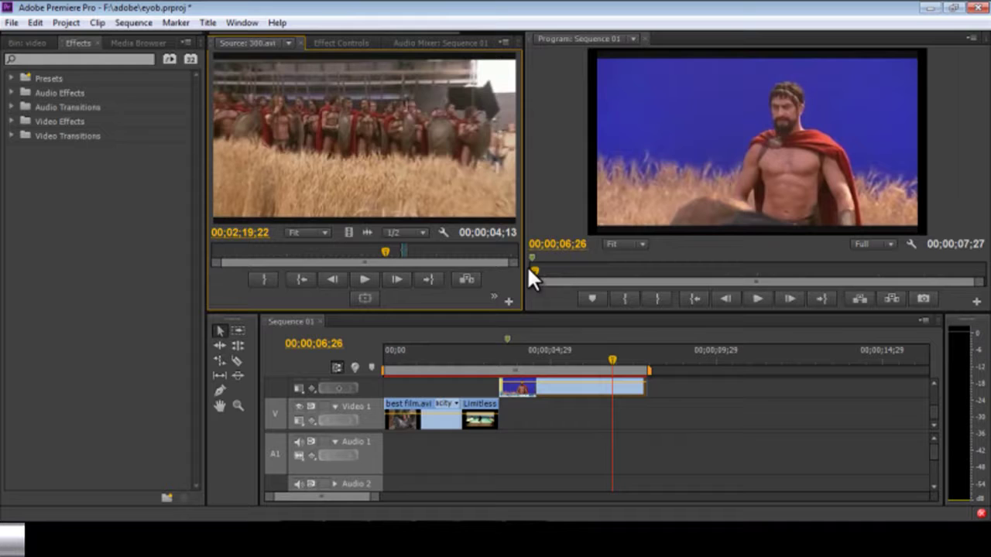
left_click_drag(524, 269, 704, 294)
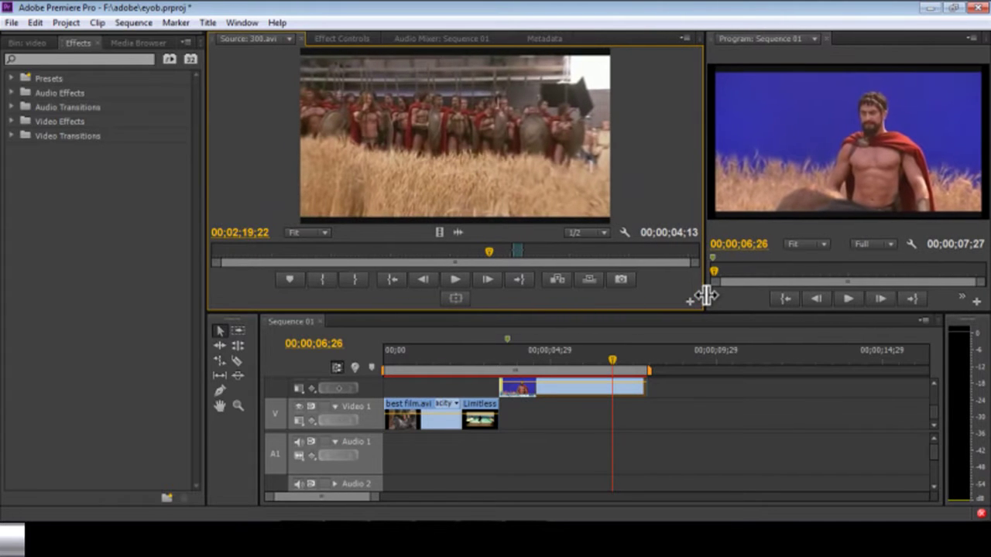
left_click(622, 280)
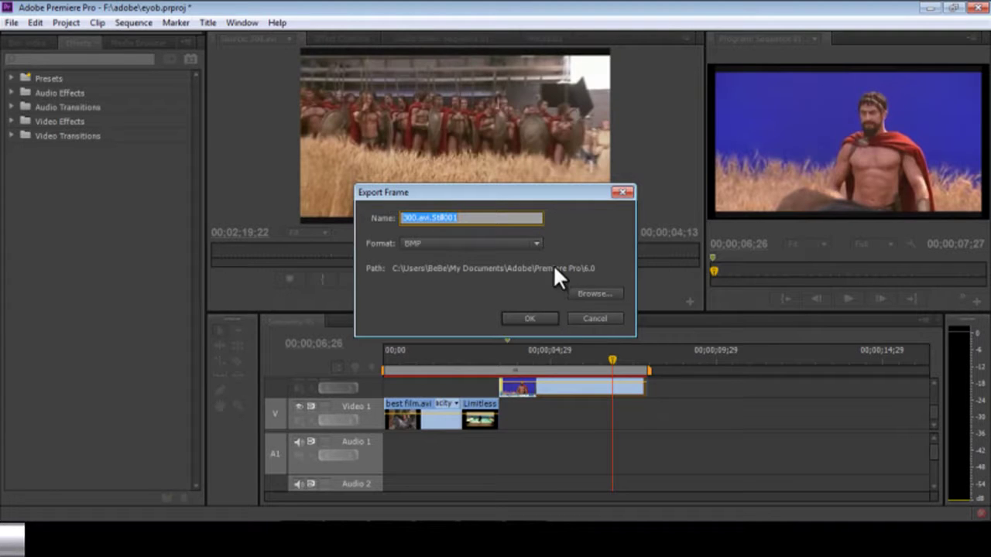
left_click(584, 292)
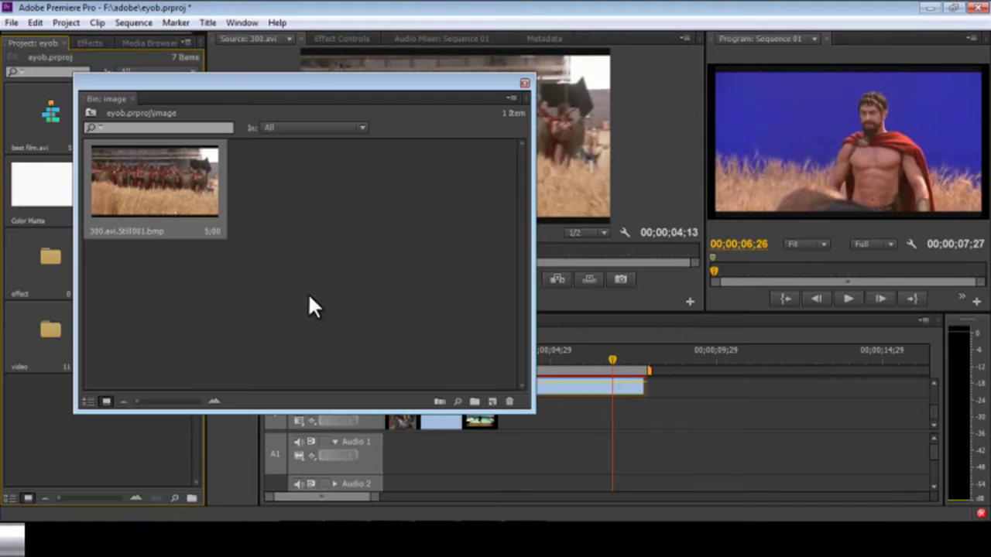
Step: Place 300.avi.Still001.bmp on Video 1 directly after Limitless.avi, beneath the 300.avi clip, and select that upper clip with the playhead at 00;00;03;29
mouse_move(151, 190)
left_mouse_down()
mouse_move(336, 281)
mouse_move(471, 394)
mouse_move(553, 431)
mouse_move(551, 422)
left_mouse_up()
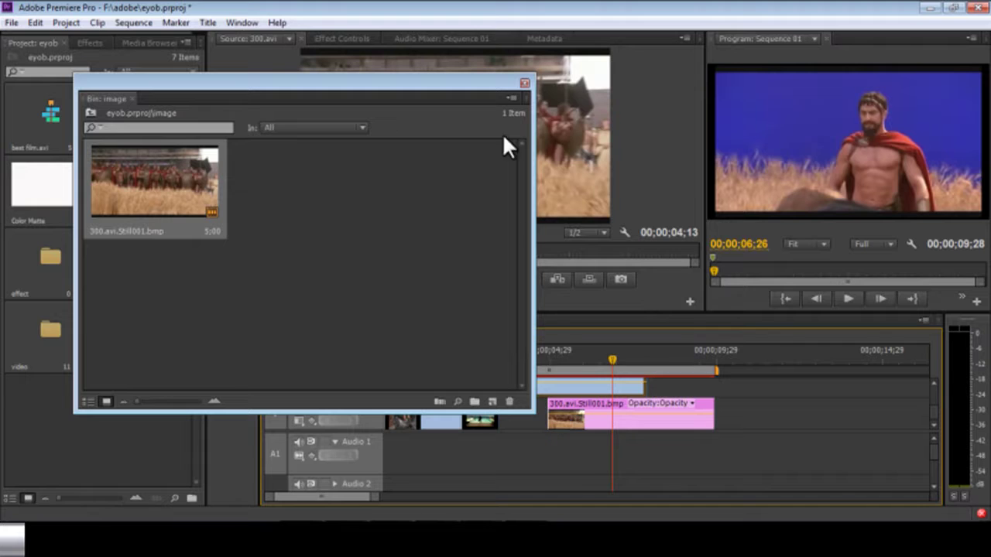
left_click(522, 85)
left_click(569, 402)
left_click_drag(568, 401, 518, 405)
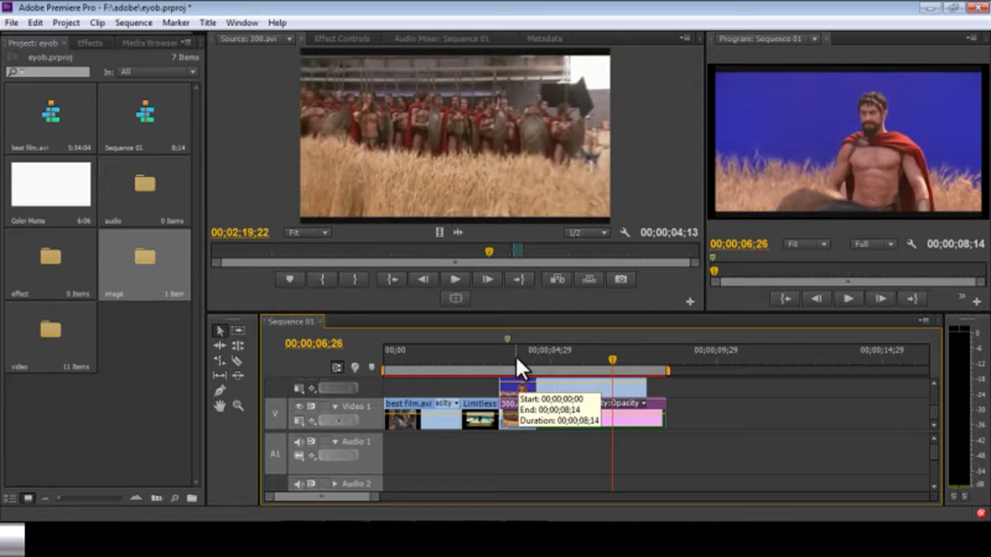
left_click(515, 355)
left_click(553, 382)
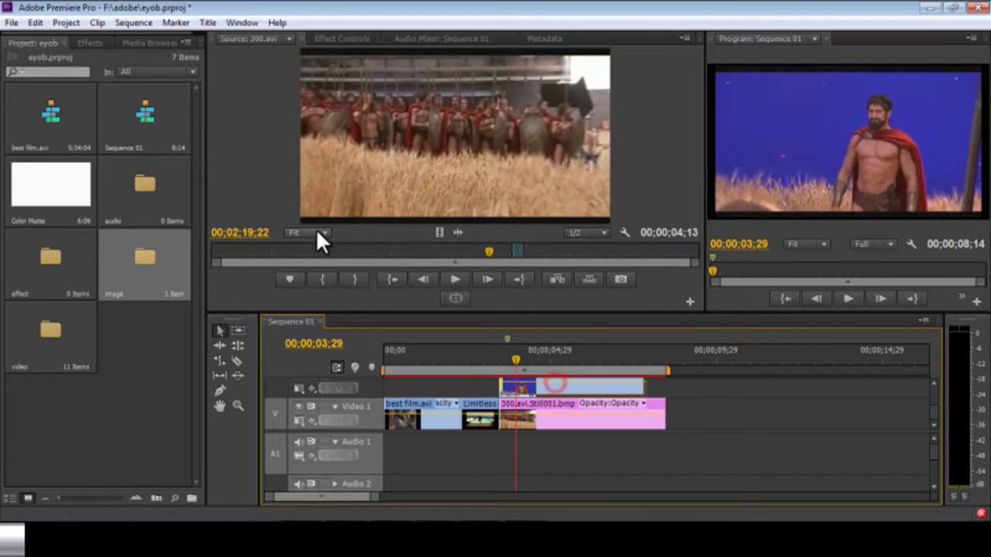
Step: Search the effects for "key" to look through the available keying effects
left_click(91, 43)
left_click(83, 59)
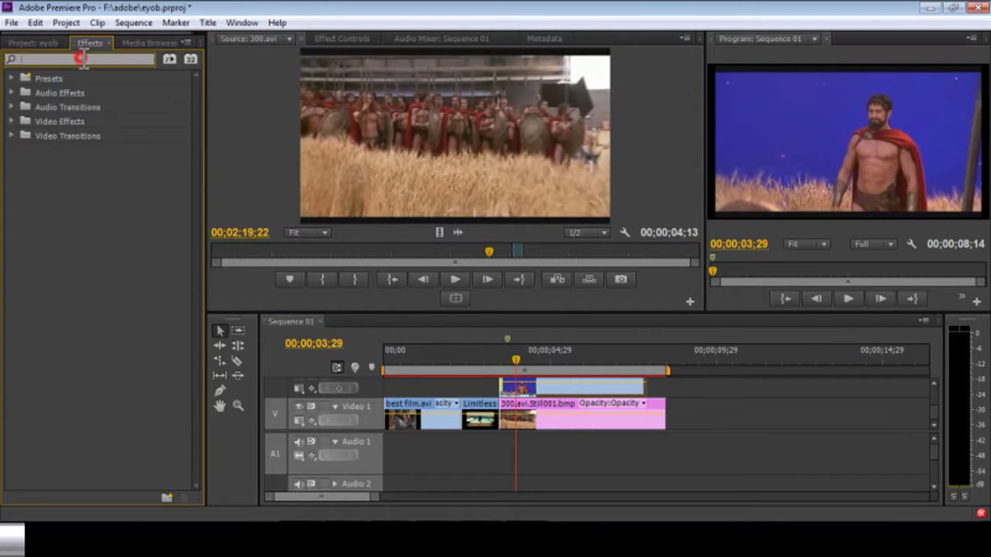
type("key")
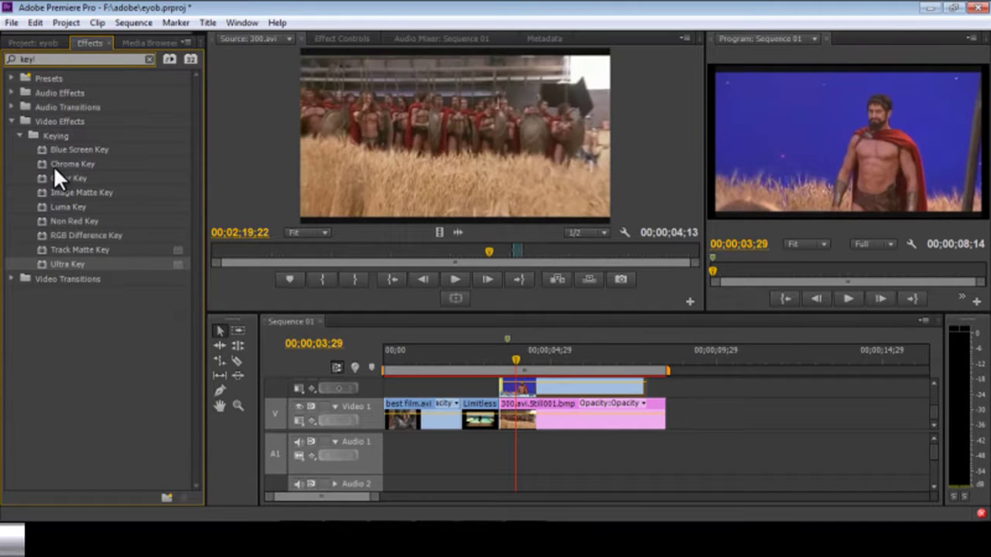
type("in")
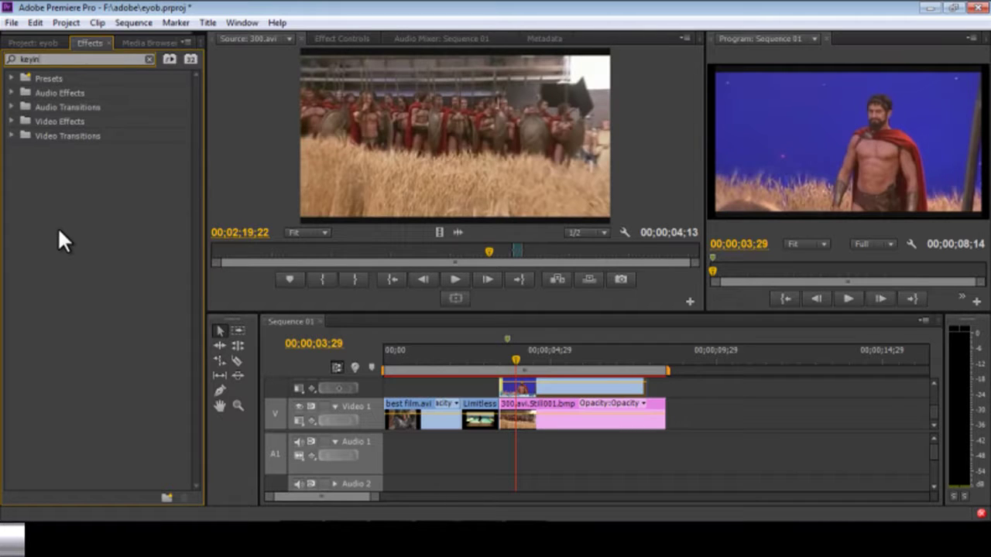
key("BackSpace")
key("BackSpace")
key("BackSpace")
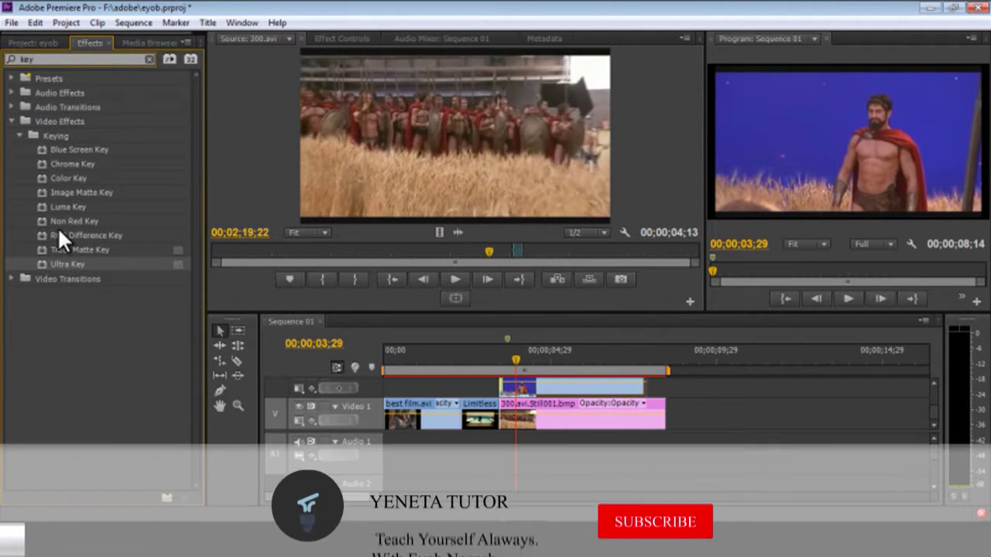
Step: Clear the effects search and expand the Video Effects group to show its categories
key("BackSpace")
key("BackSpace")
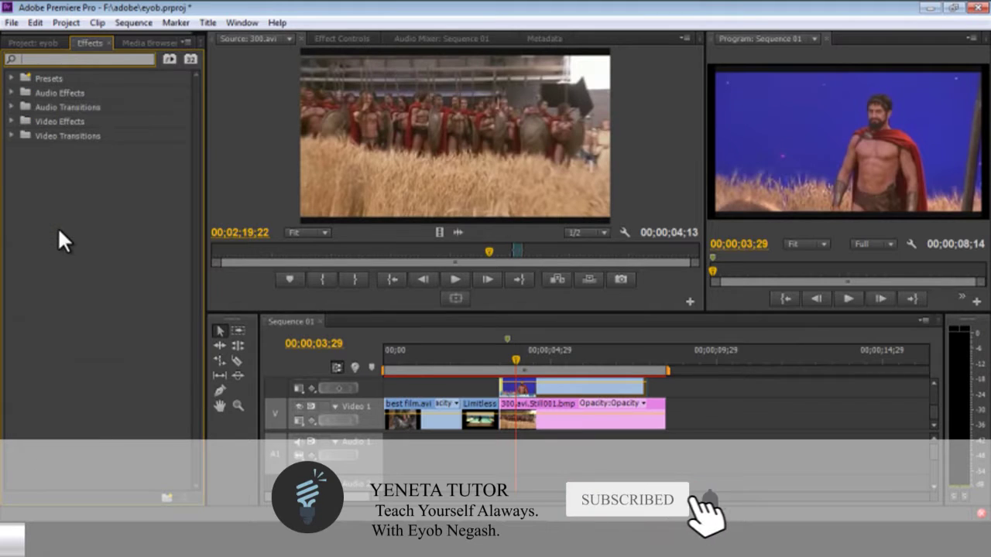
left_click(11, 120)
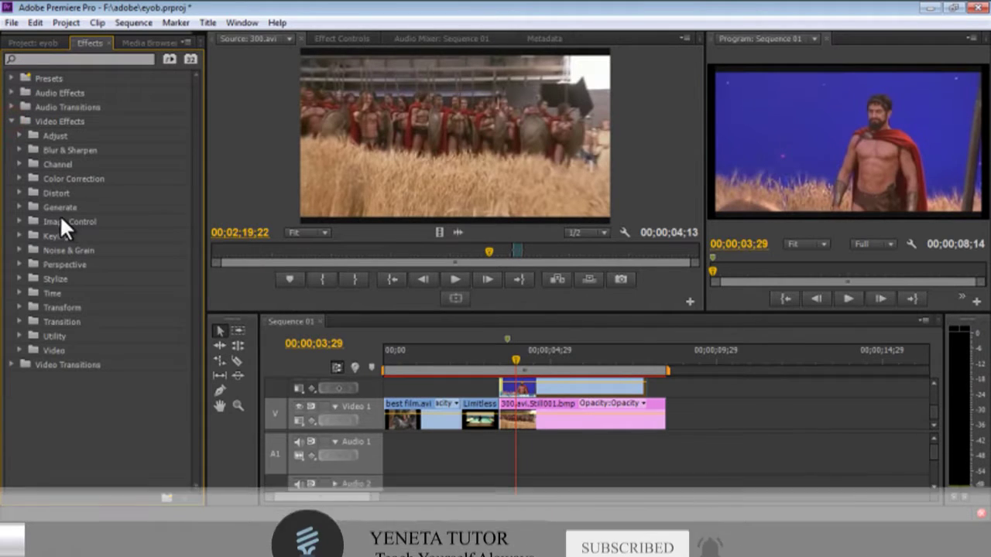
Step: Expand the Keying category of the video effects and look at Chroma Key and Blue Screen Key
left_click(19, 235)
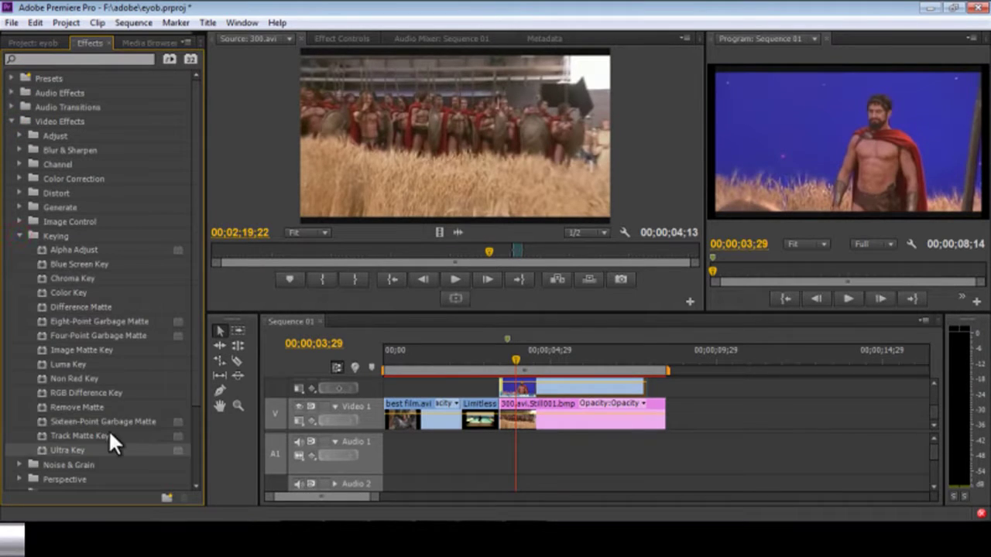
left_click(68, 278)
left_click(66, 266)
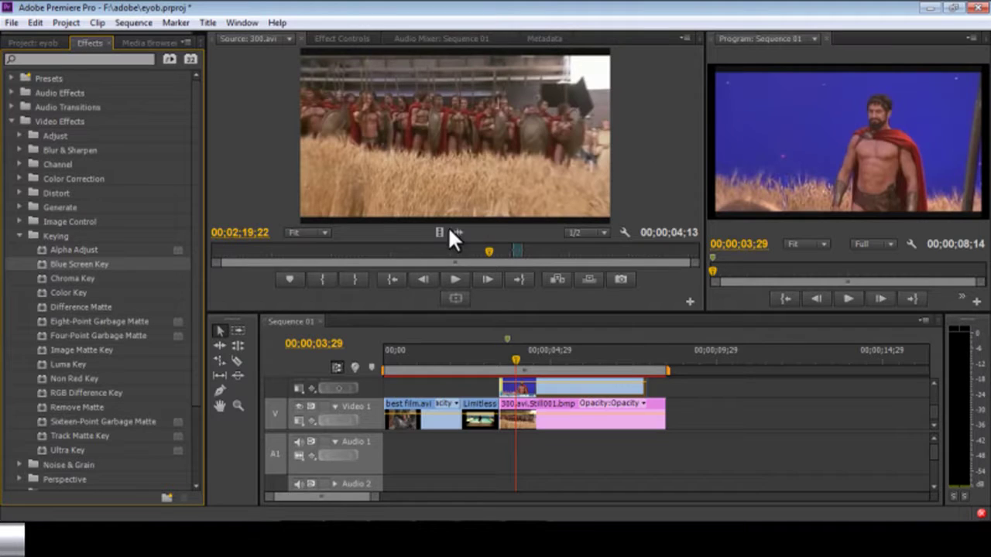
Step: Apply the Ultra Key effect to the upper 300.avi clip and show its effect settings
left_click(41, 447)
left_click_drag(41, 447, 553, 389)
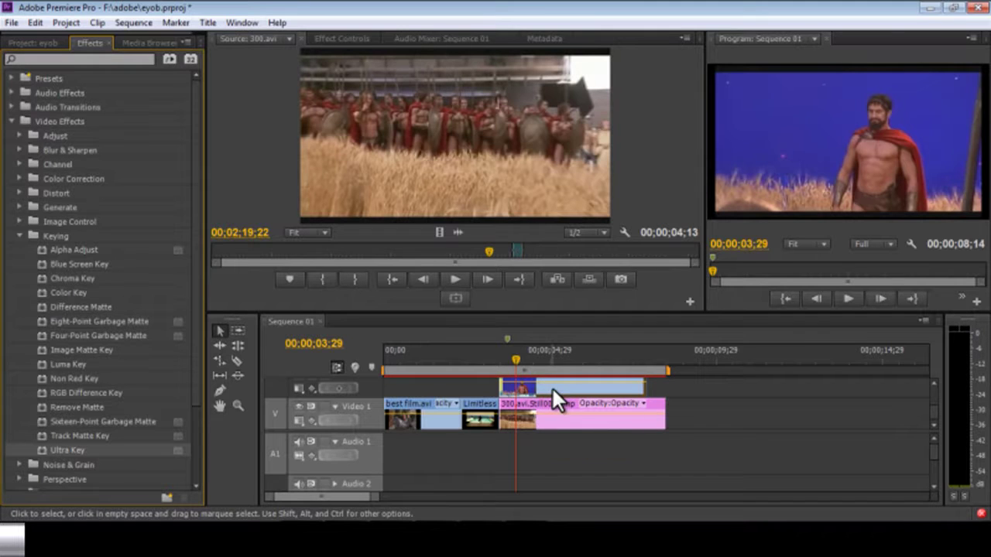
left_click(518, 360)
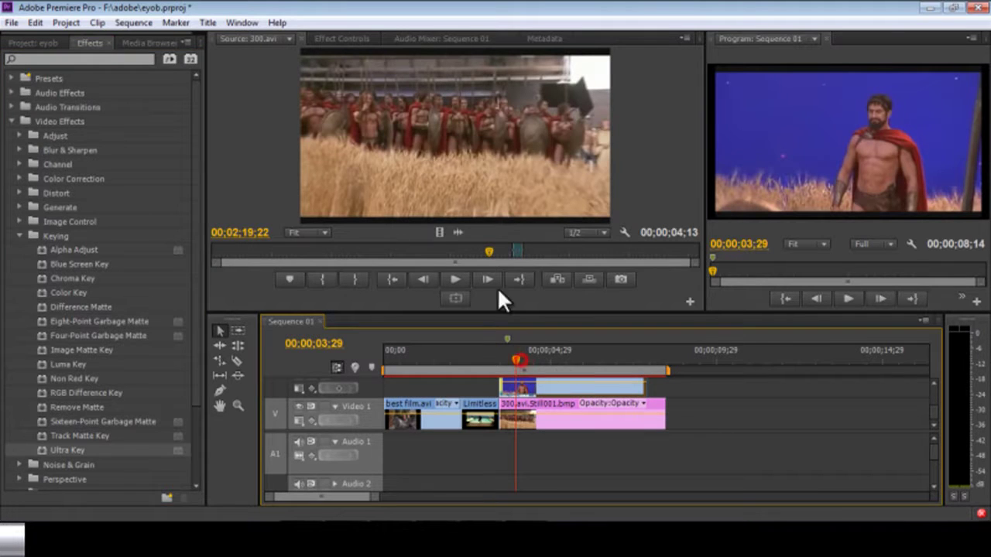
left_click(338, 38)
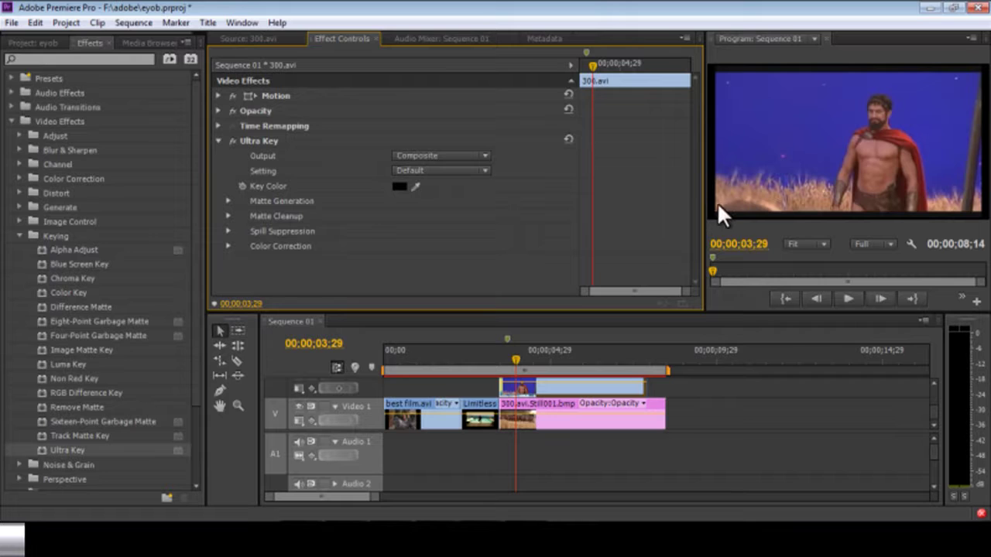
Step: Sample the blue backdrop in a widened Program monitor as the Ultra Key color and adjust Soften under Matte Cleanup
left_click_drag(703, 204, 515, 208)
left_click(514, 356)
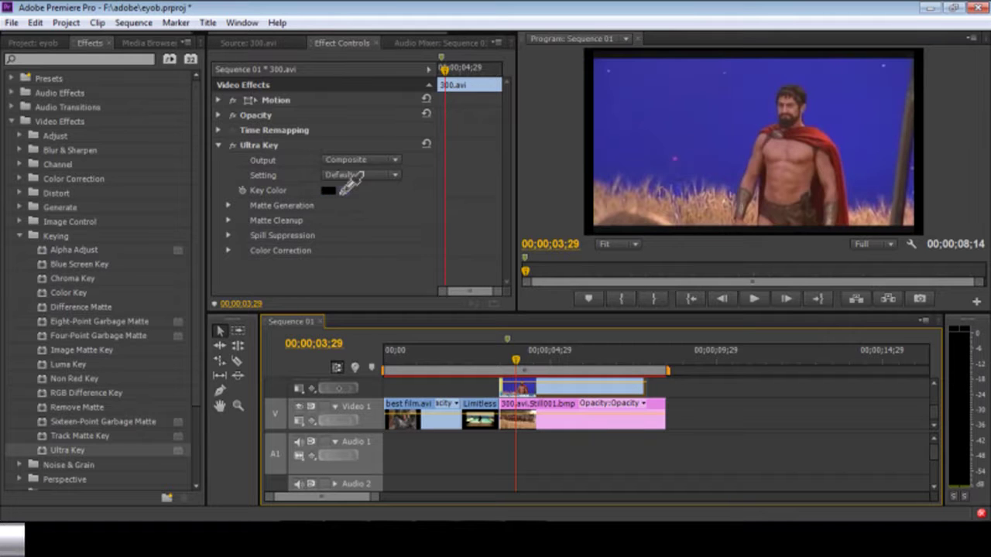
left_click_drag(341, 194, 651, 97)
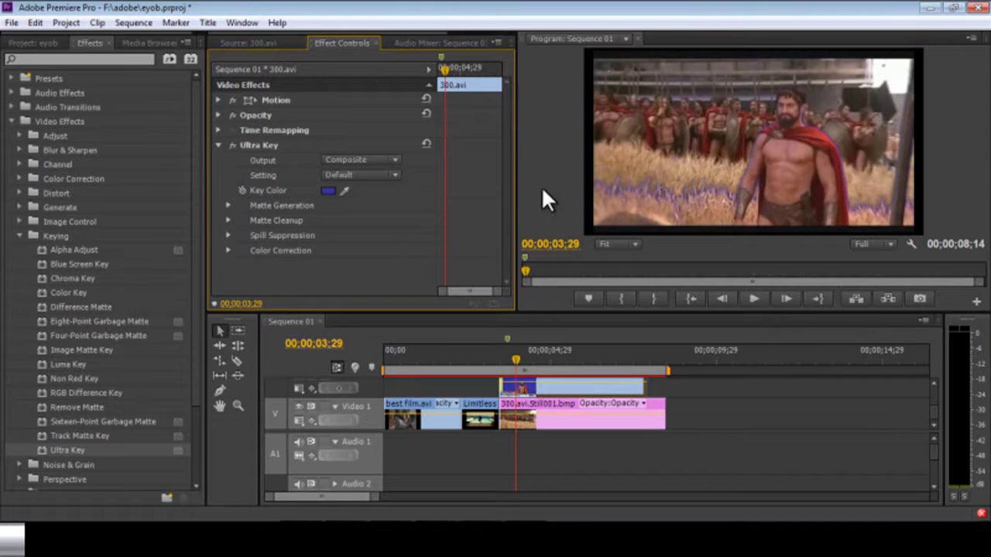
left_click(229, 221)
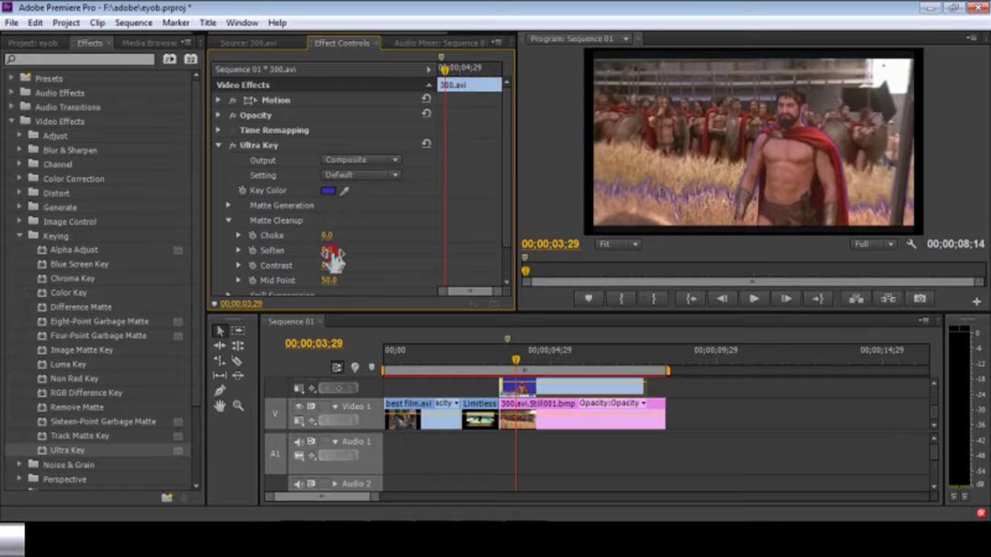
left_click_drag(339, 256, 404, 279)
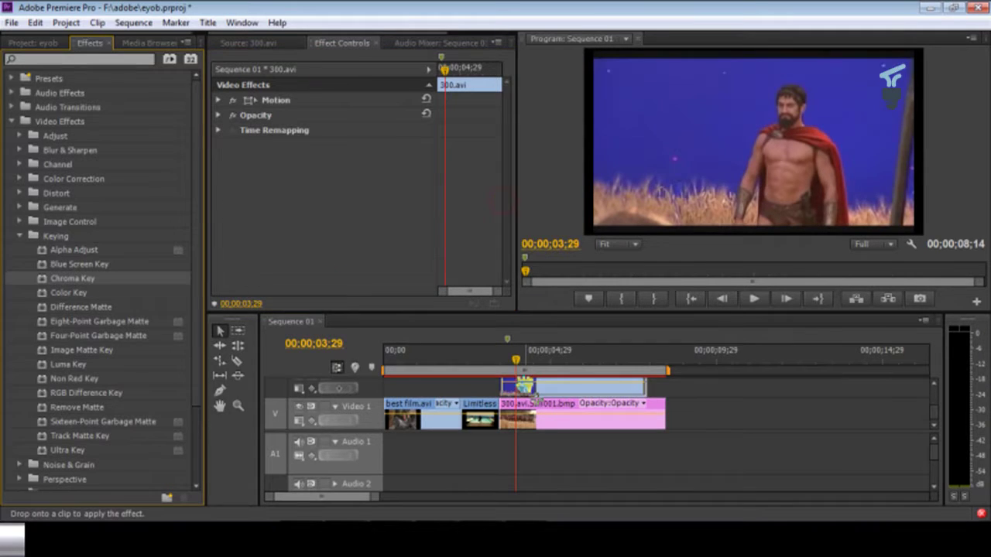
Step: Apply Chroma Key to the upper 300.avi clip, with the blue backdrop sampled as its color and a Smoothing option chosen
left_click_drag(72, 277, 533, 391)
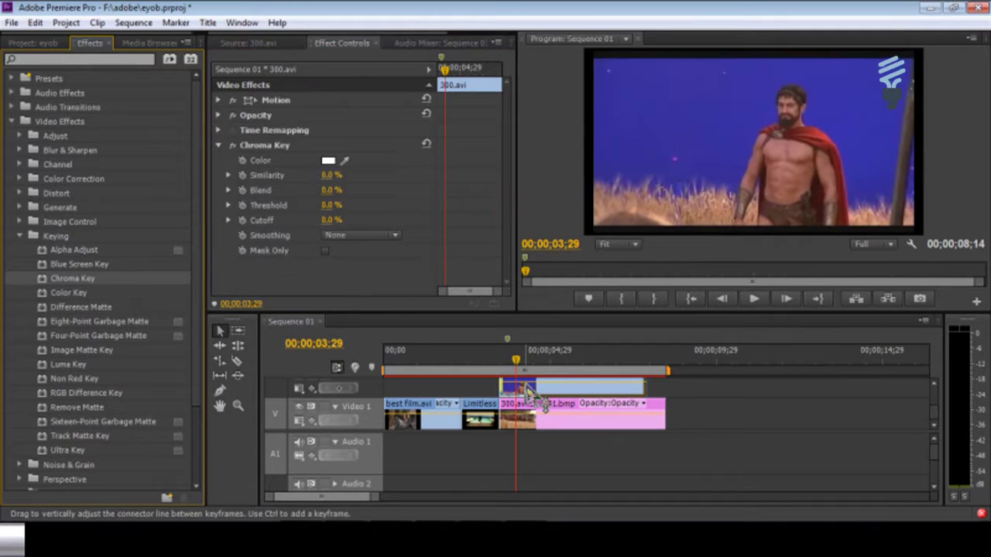
left_click_drag(345, 160, 659, 101)
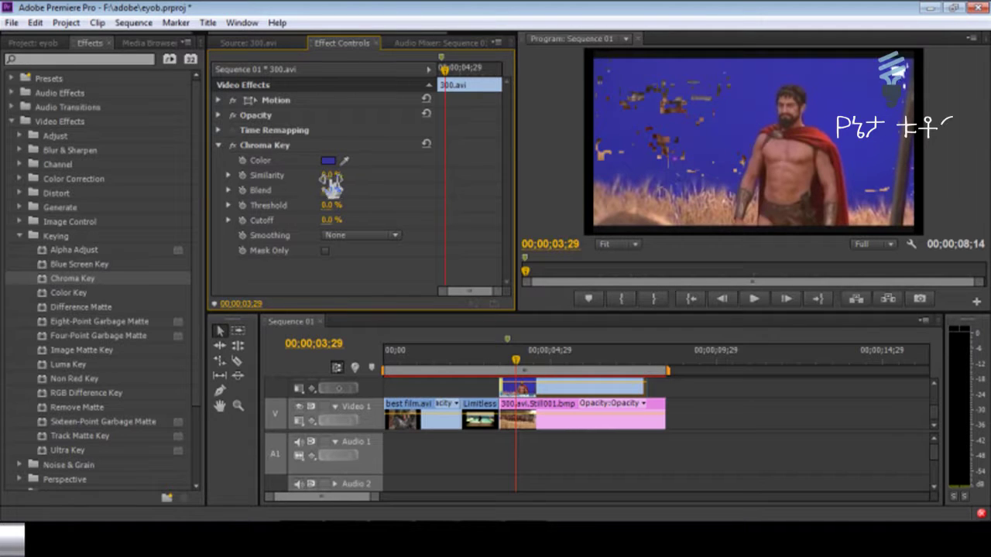
left_click(344, 233)
left_click(352, 284)
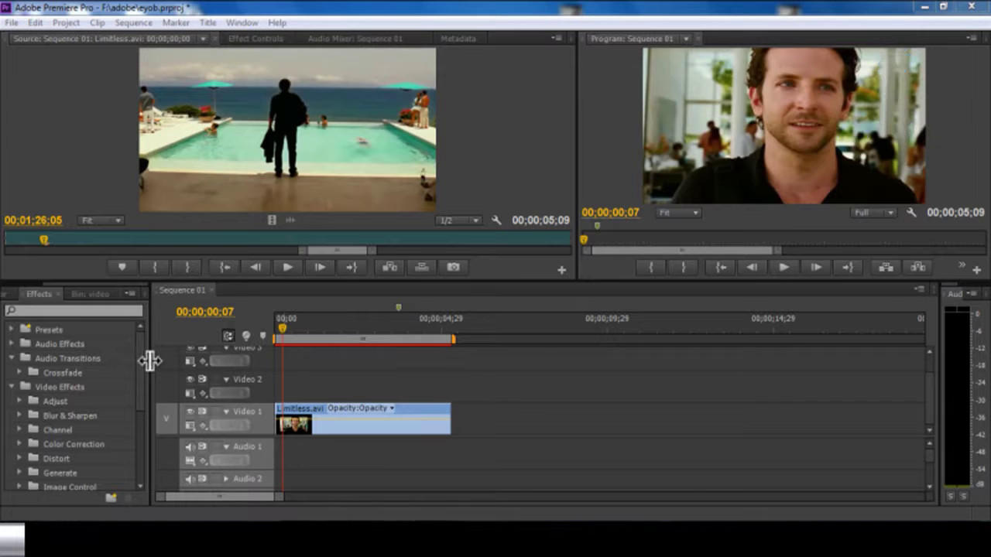
Step: Apply the Three-Way Color Corrector from the Color Correction effects to the Limitless.avi clip on Video 1
left_click_drag(140, 357, 142, 408)
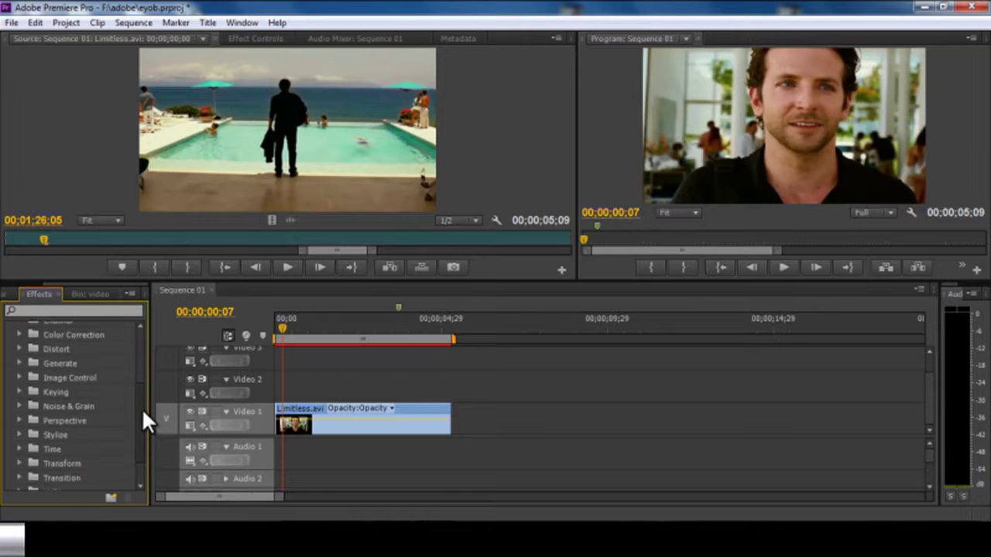
left_click(20, 334)
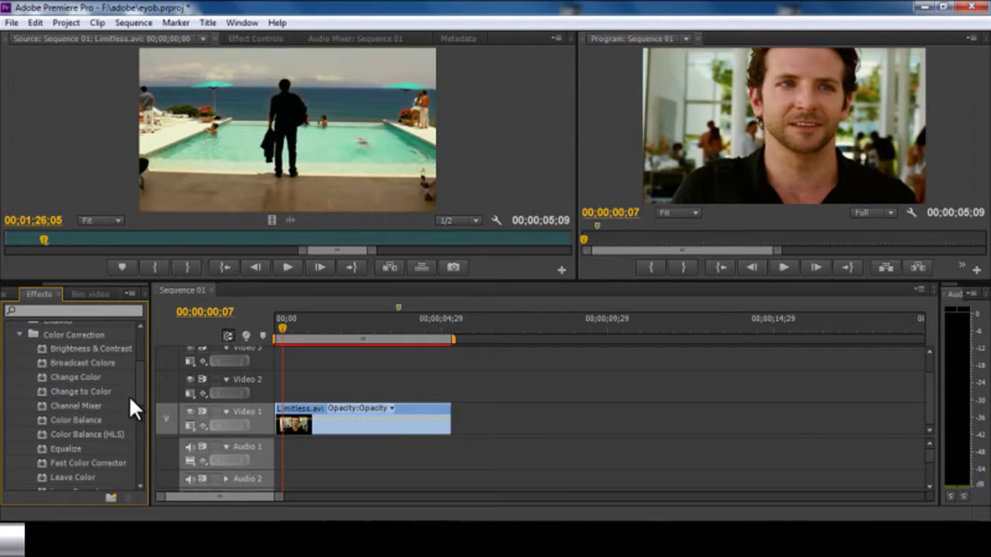
left_click_drag(142, 385, 140, 413)
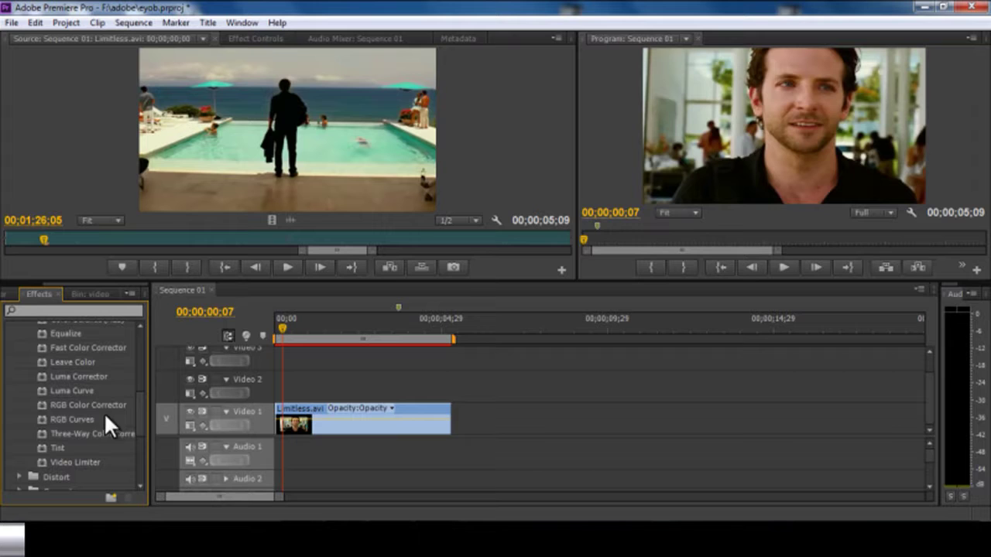
left_click(42, 434)
left_click_drag(41, 431, 292, 425)
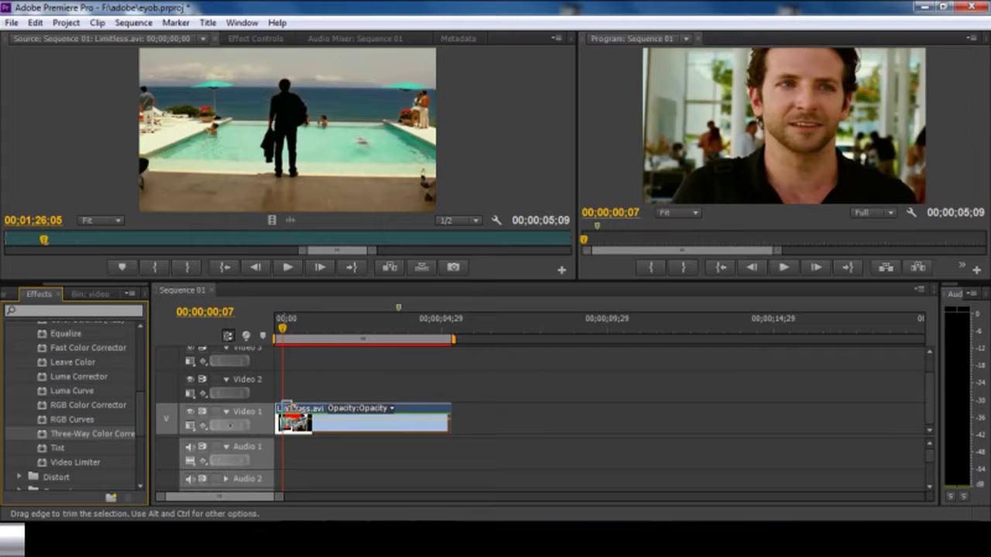
Step: Place the playhead at 00;00;00;05 and show the effect settings of the Limitless.avi clip
left_click(288, 330)
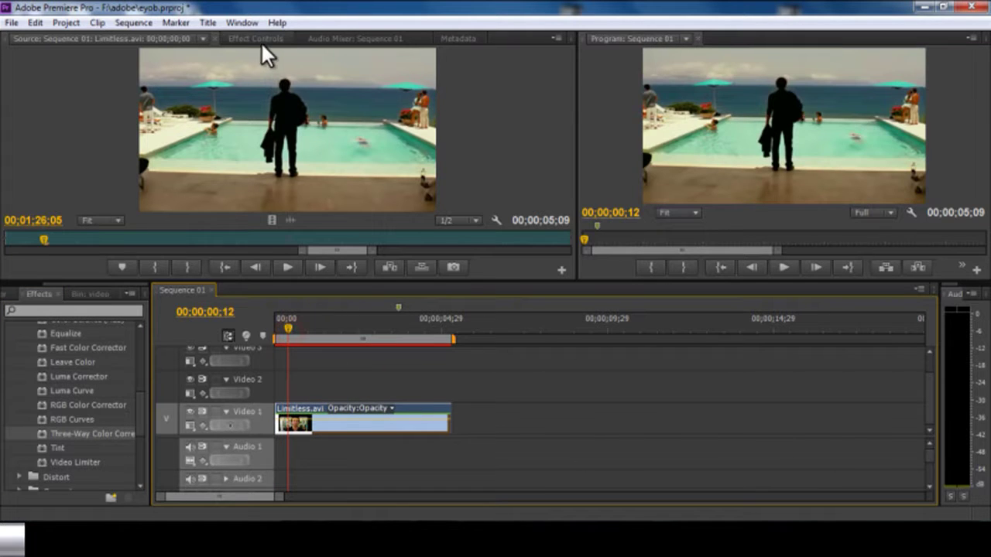
left_click_drag(288, 325, 280, 329)
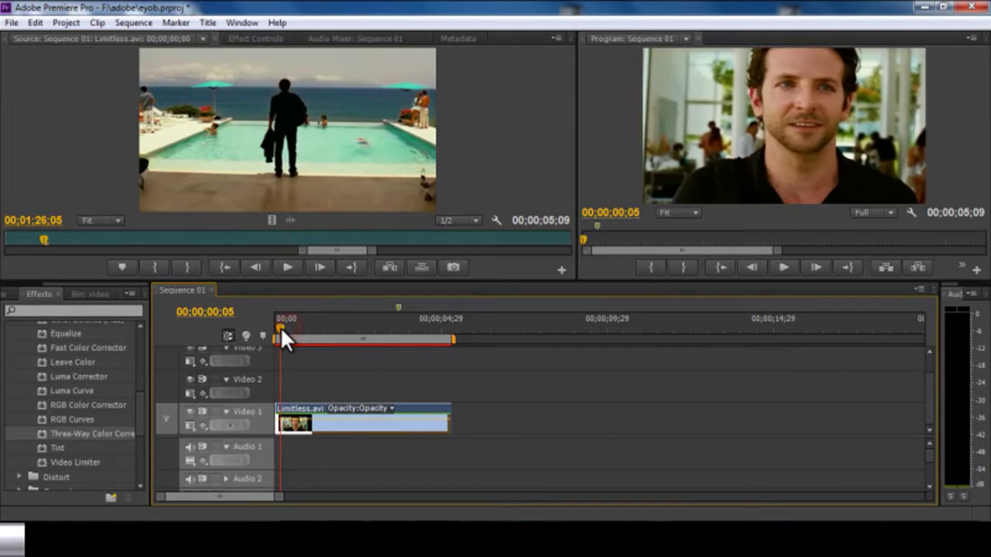
left_click(272, 38)
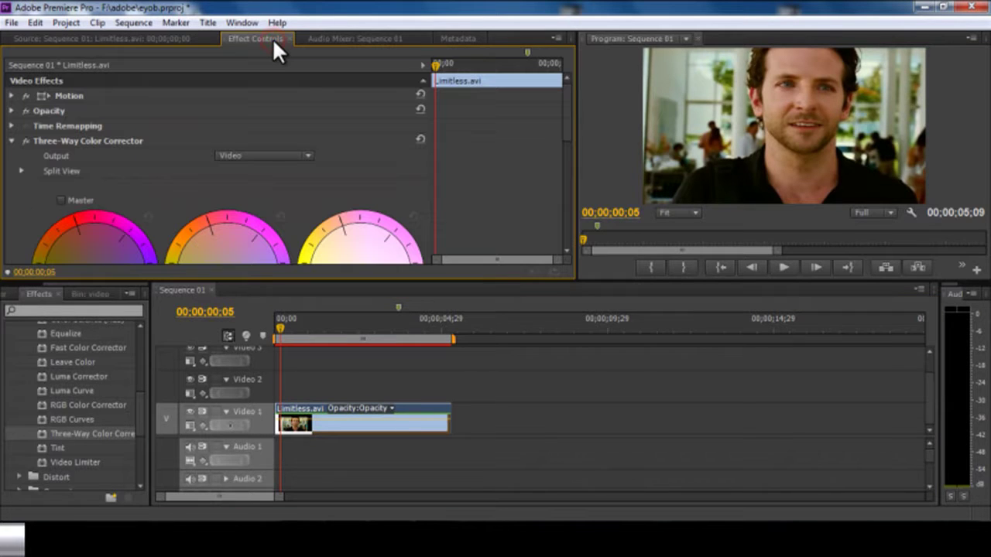
Step: Shift the Three-Way Color Corrector's highlights toward yellow-orange and toggle the effect to compare the picture with and without it
left_click_drag(566, 110, 566, 147)
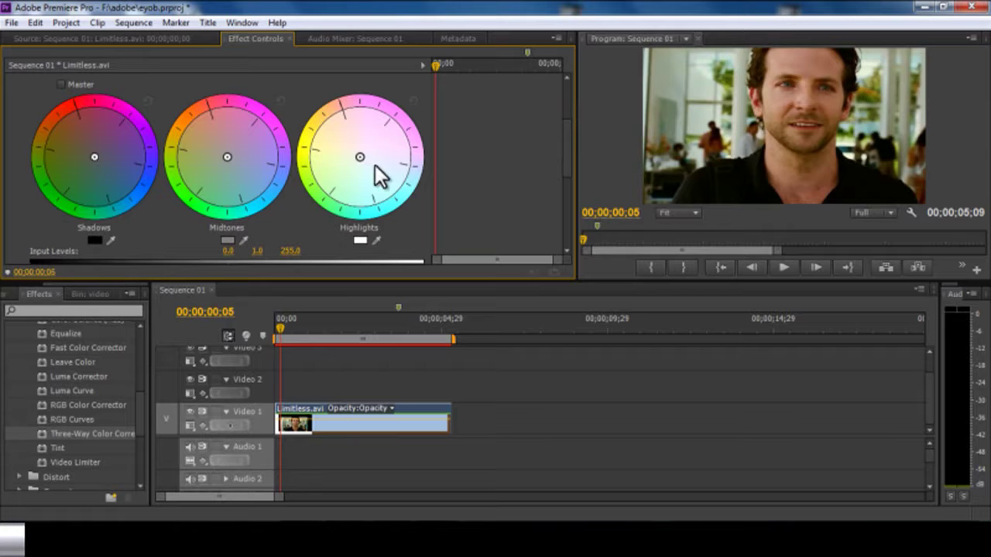
left_click_drag(360, 159, 333, 145)
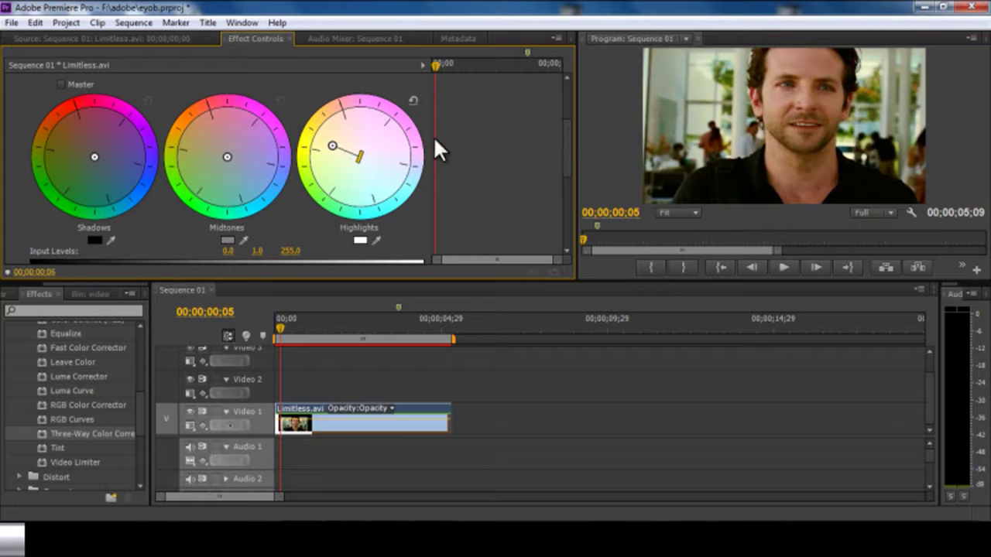
left_click_drag(567, 147, 567, 108)
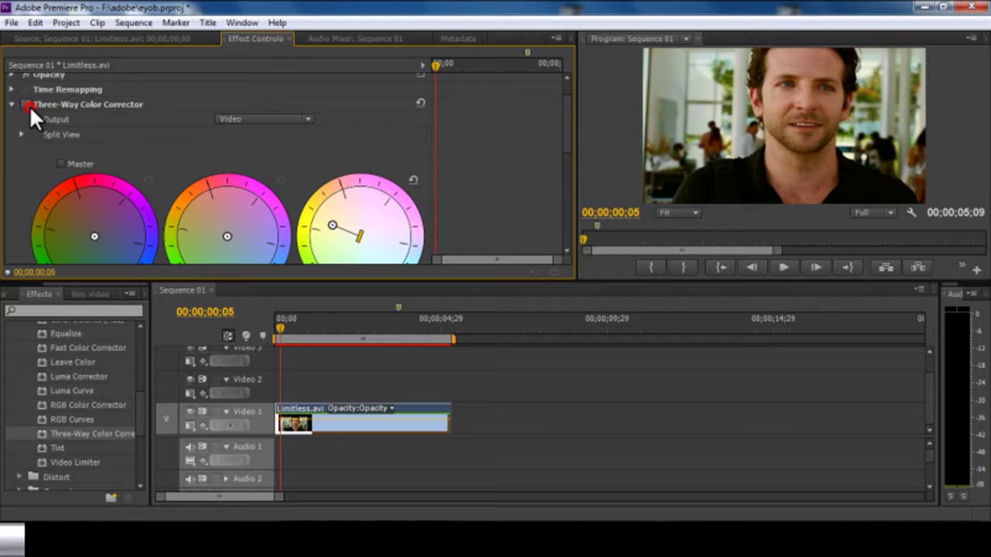
left_click_drag(332, 226, 324, 211)
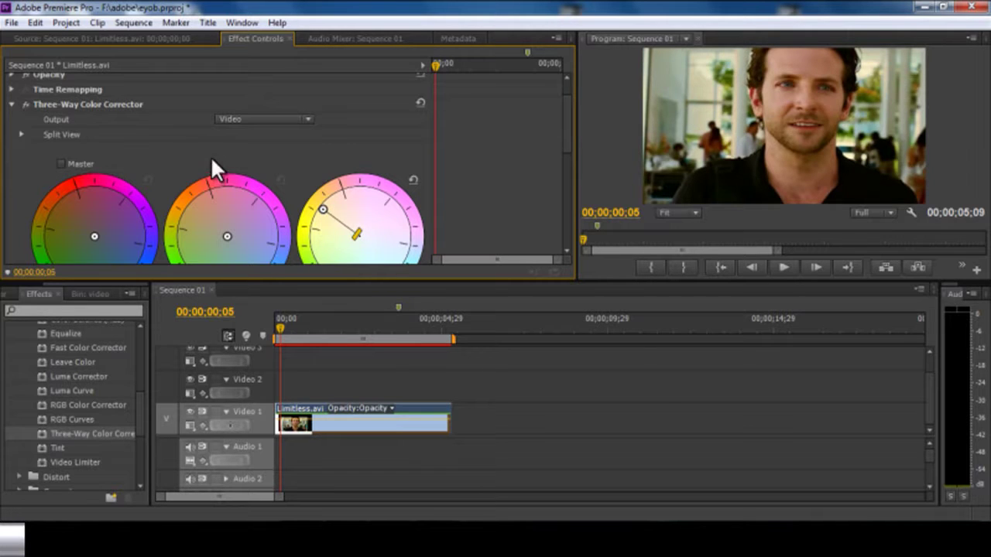
left_click(25, 104)
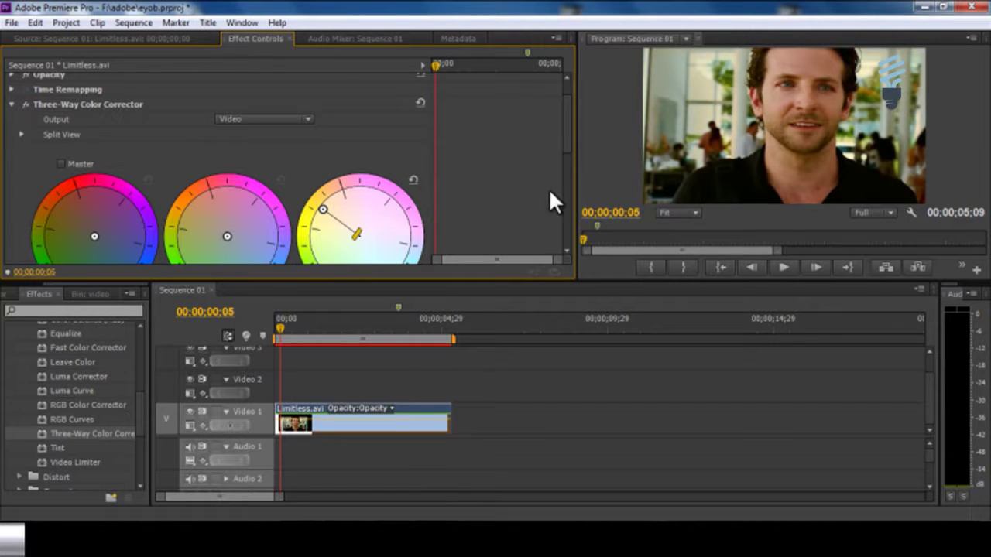
Step: Shift the Three-Way Color Corrector's highlights toward cyan and its shadows toward blue
left_click_drag(567, 144, 567, 165)
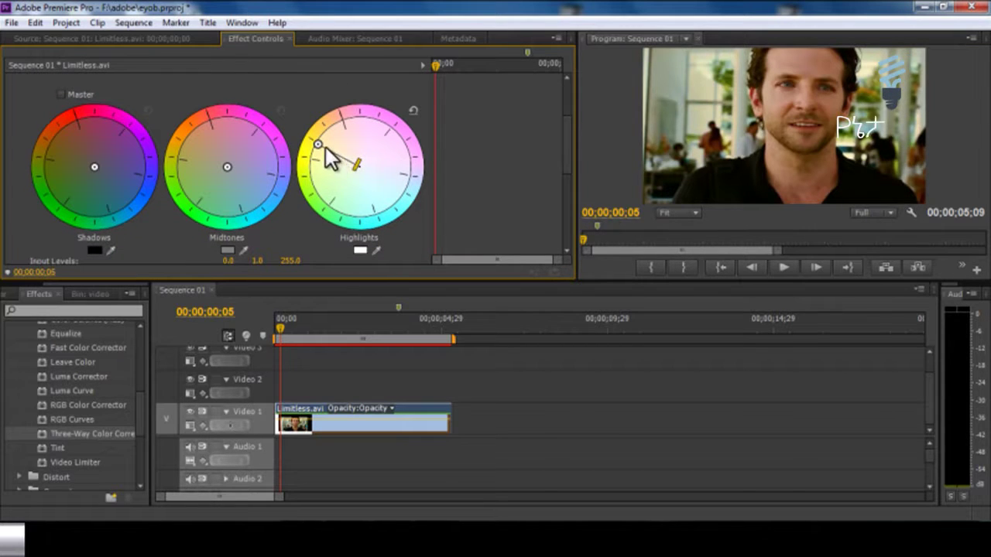
left_click_drag(318, 147, 387, 215)
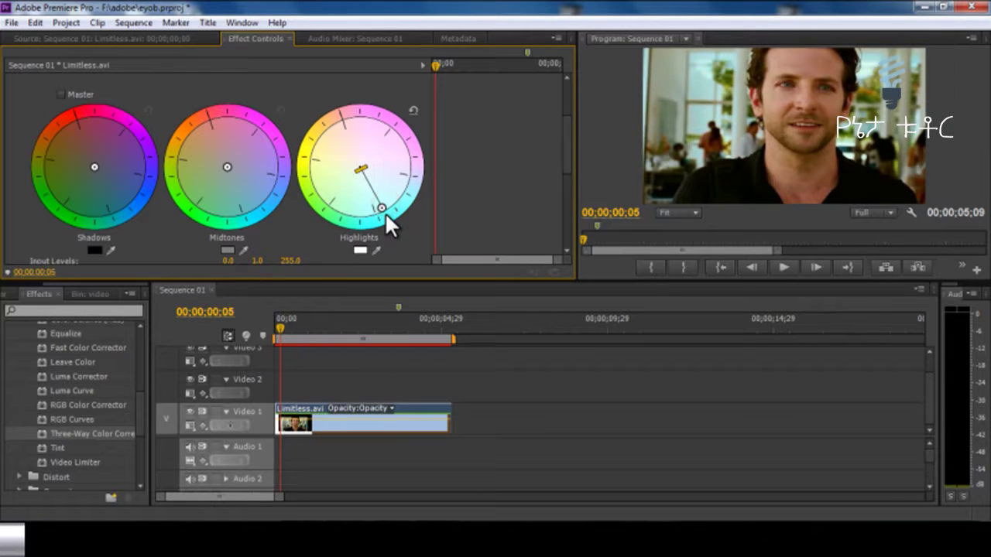
left_click(93, 162)
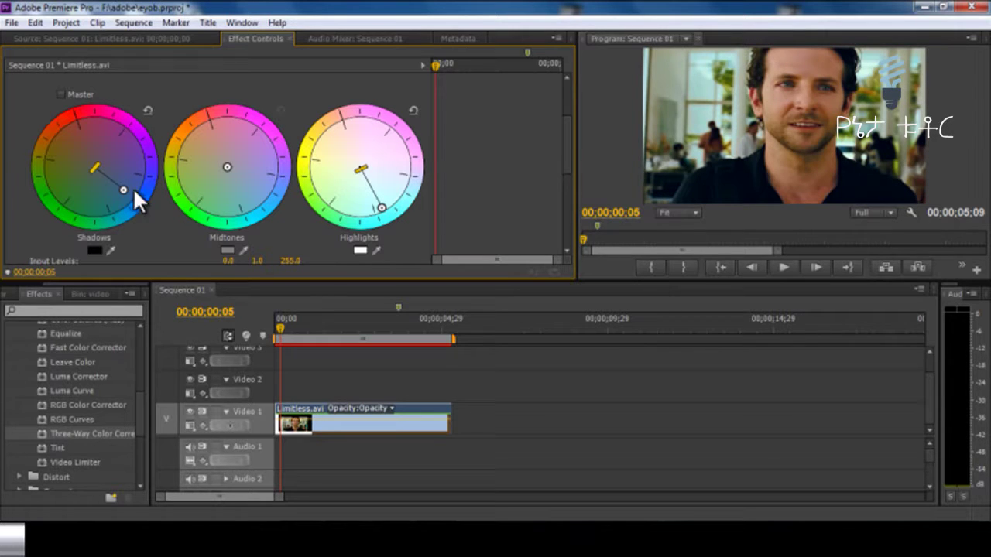
Step: Toggle the Three-Way Color Corrector to compare the graded Limitless.avi frame with the original
left_click_drag(566, 149, 567, 142)
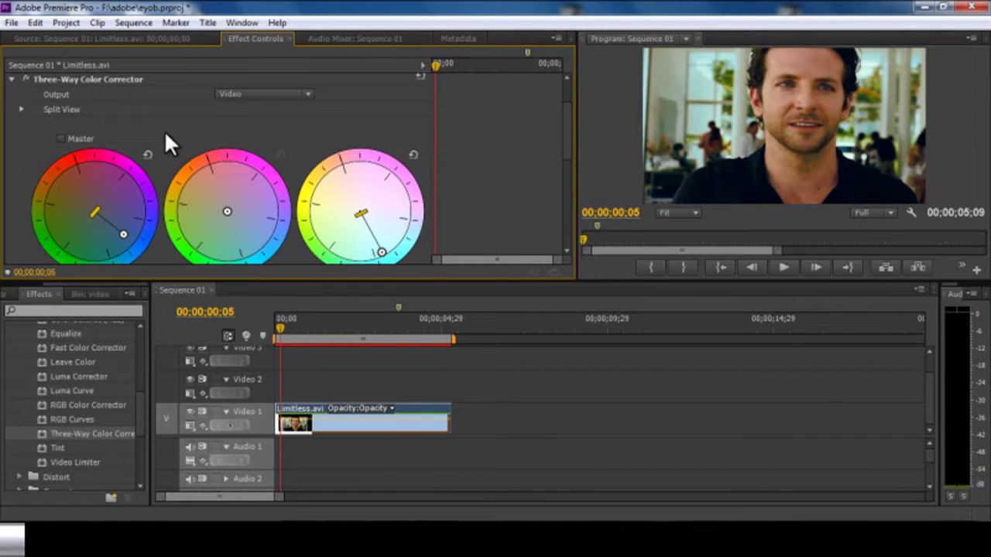
left_click(24, 78)
left_click_drag(568, 129, 567, 145)
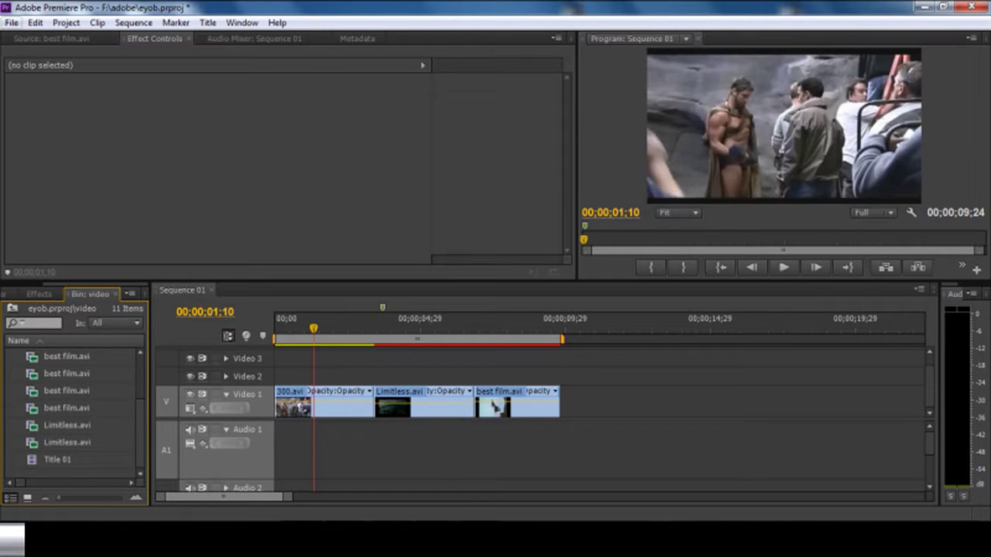
Step: Create a new adjustment layer at 604 x 348, 23.976 fps, with square pixels
left_click(11, 23)
mouse_move(35, 22)
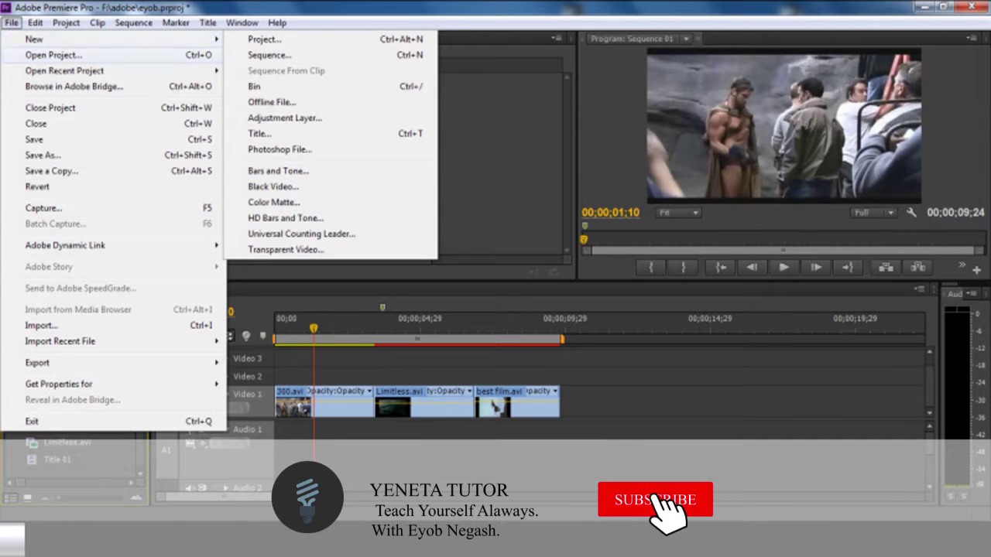
left_click(285, 117)
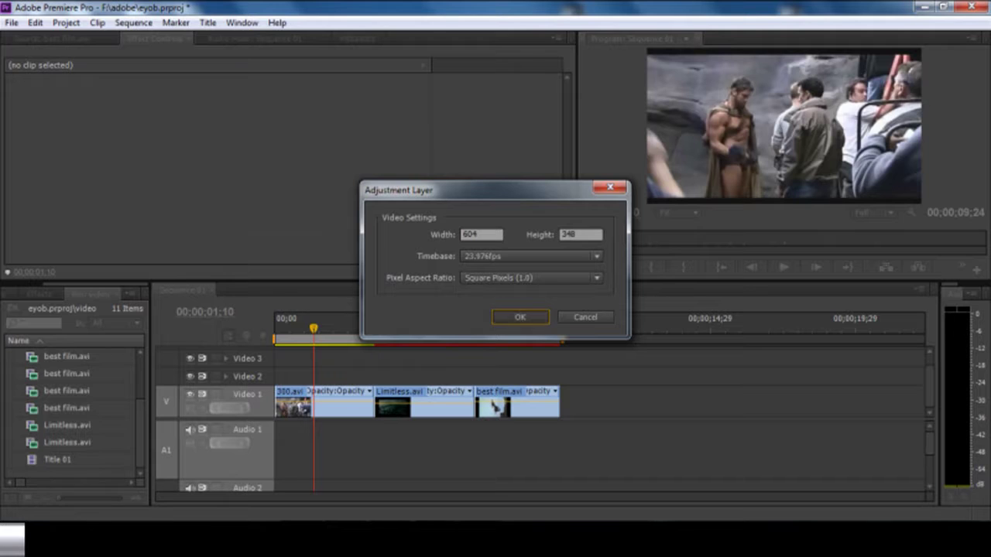
key("Return")
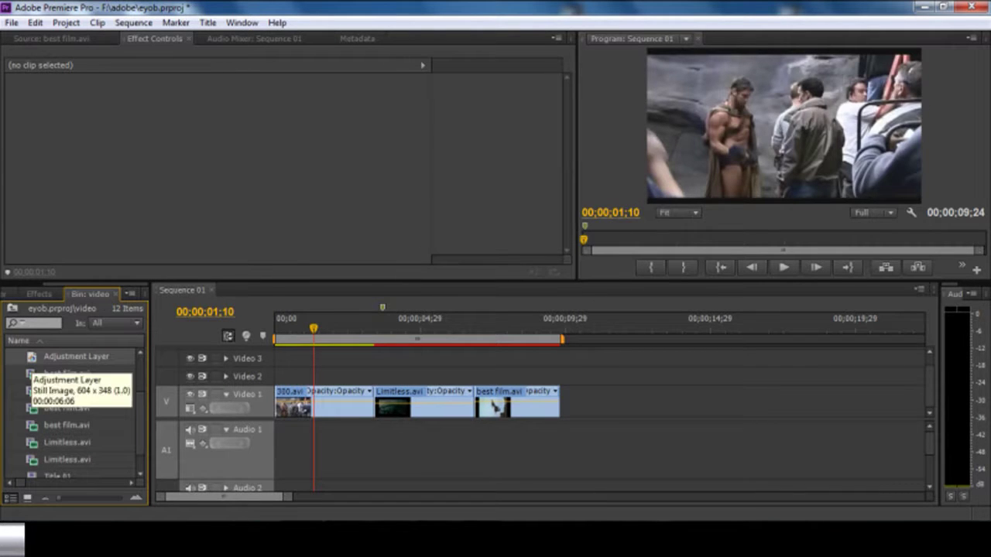
Step: Place the adjustment layer at the start of Video 2 and extend it to the end of the best film.avi clip
left_click_drag(76, 356, 309, 377)
left_click_drag(454, 377, 558, 377)
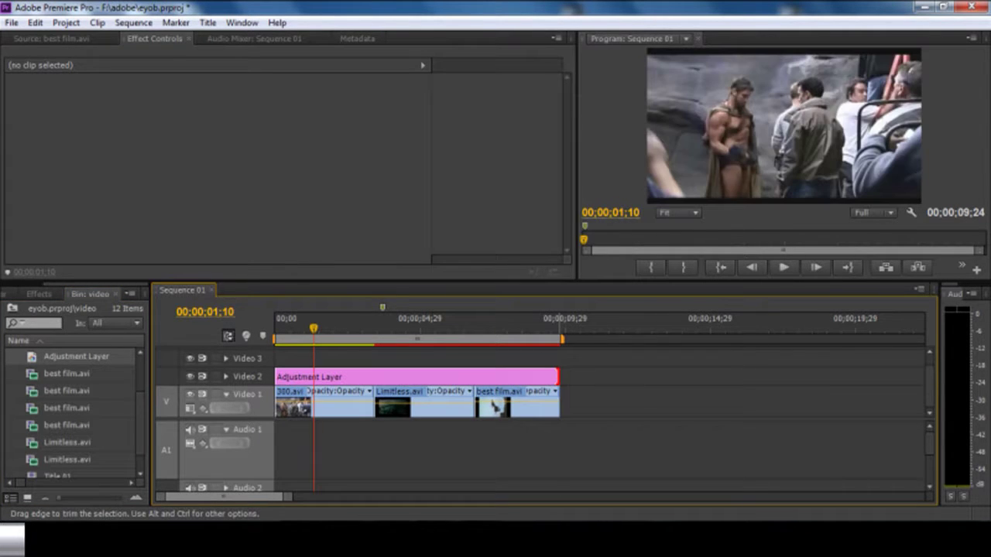
Step: Move the playhead back to 00;00;00;21 and bring up the list of effects
left_click(304, 328)
key("Left")
key("Left")
key("Left")
key("Left")
key("Left")
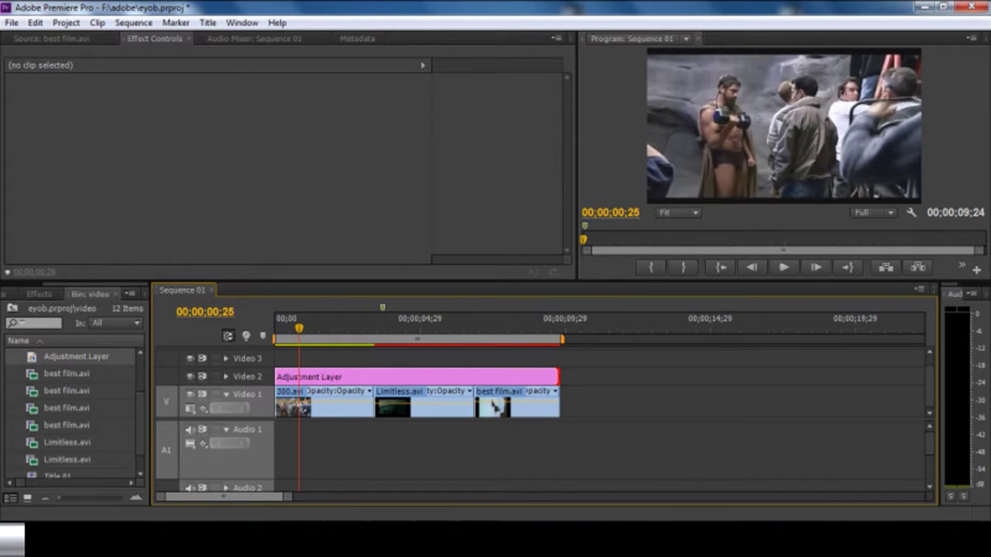
key("Left")
key("Left")
key("Left")
key("Left")
key("shift+7")
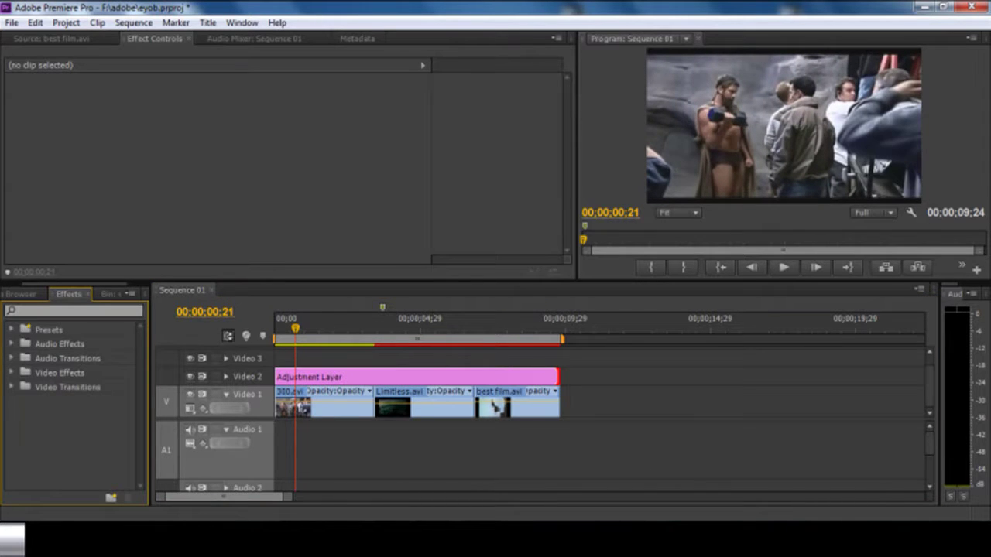
Step: Apply the Black & White image control effect to the adjustment layer and play the sequence through to the best film.avi clip
key("Right")
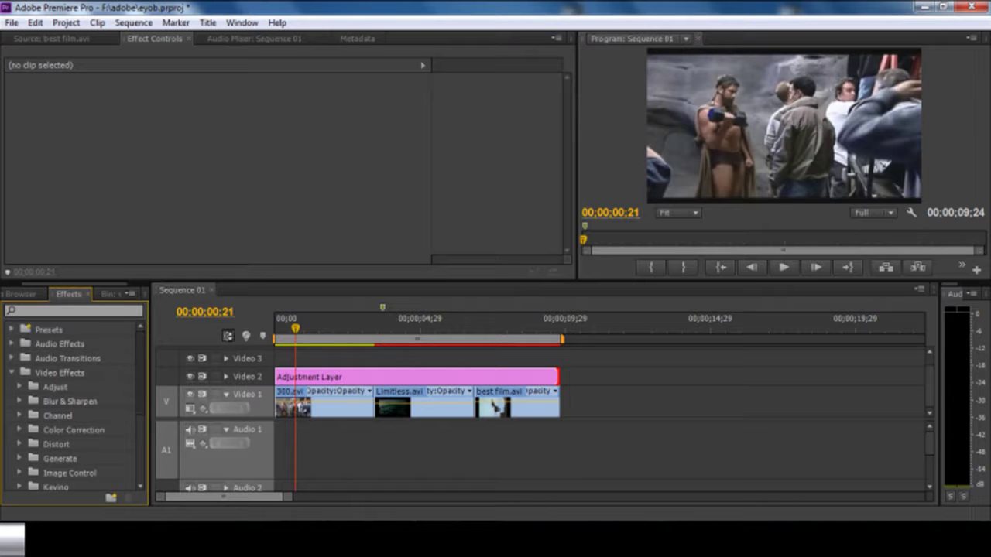
scroll(74, 402, "down", 2)
key("Right")
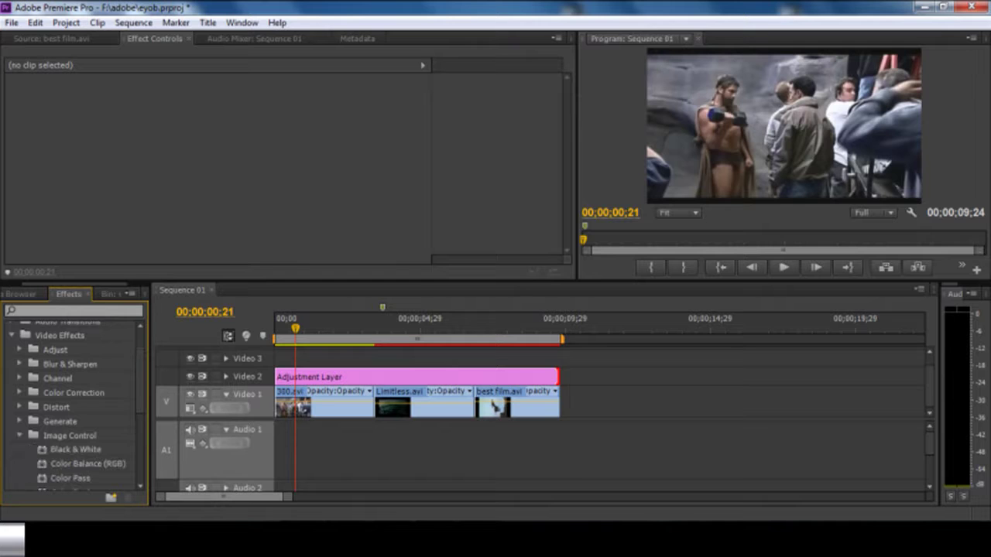
left_click_drag(75, 449, 325, 377)
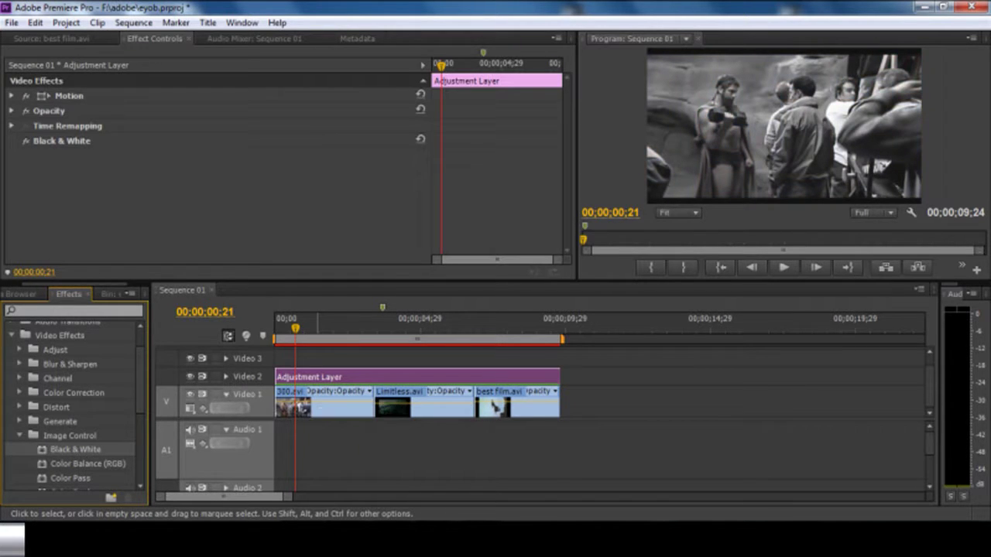
left_click(302, 324)
key("space")
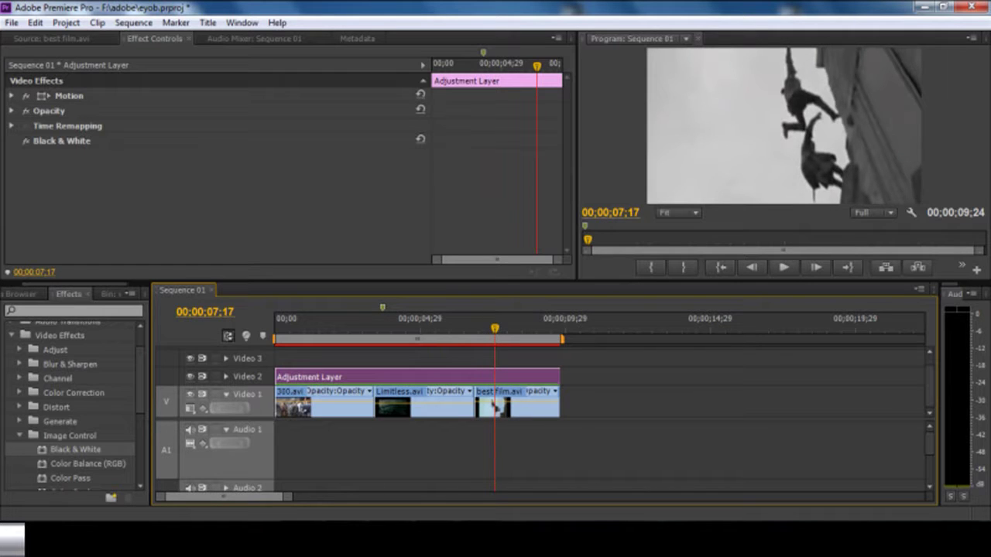
Step: Remove the Black & White effect from the adjustment layer
key("shift+5")
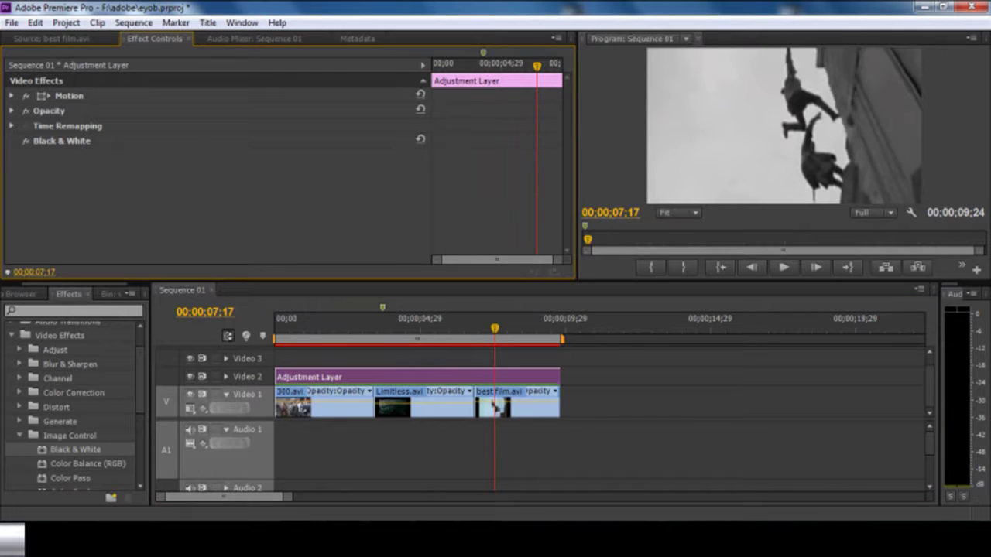
left_click(62, 141)
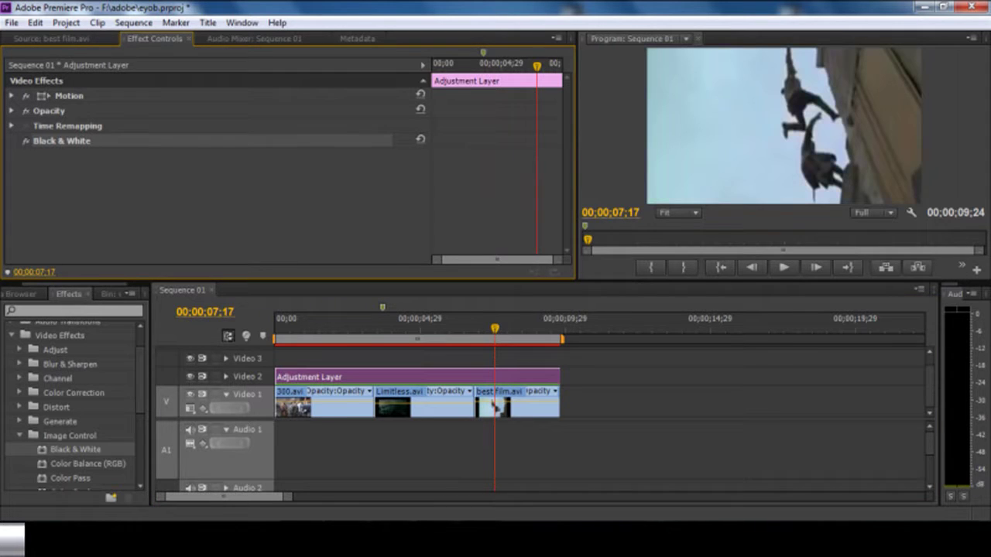
key("Delete")
key("shift+7")
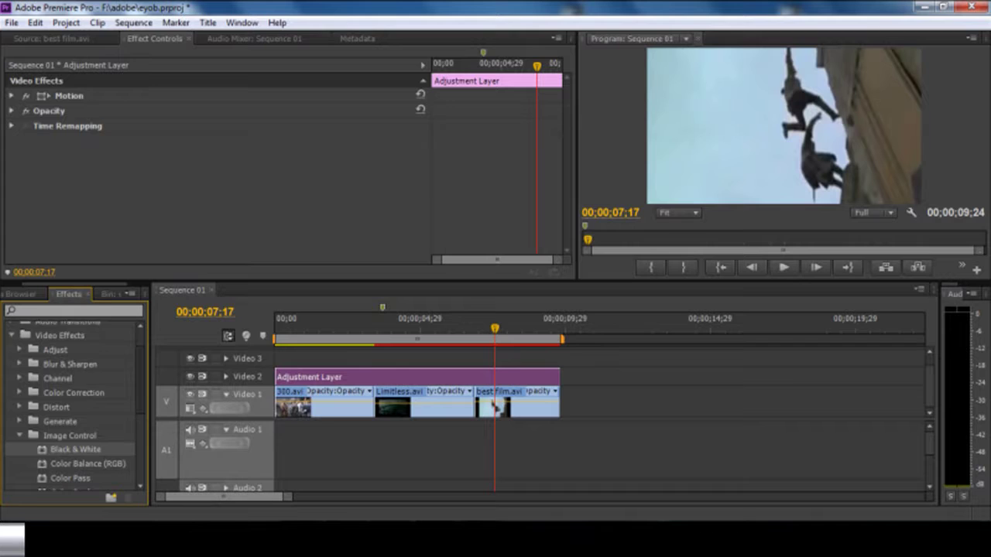
scroll(70, 402, "down", 1)
scroll(75, 407, "down", 3)
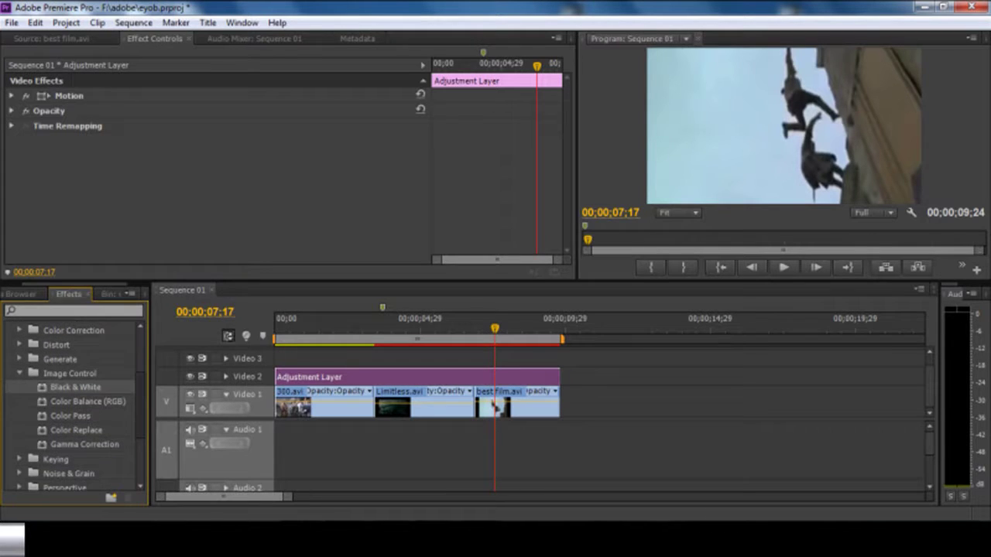
scroll(74, 407, "down", 5)
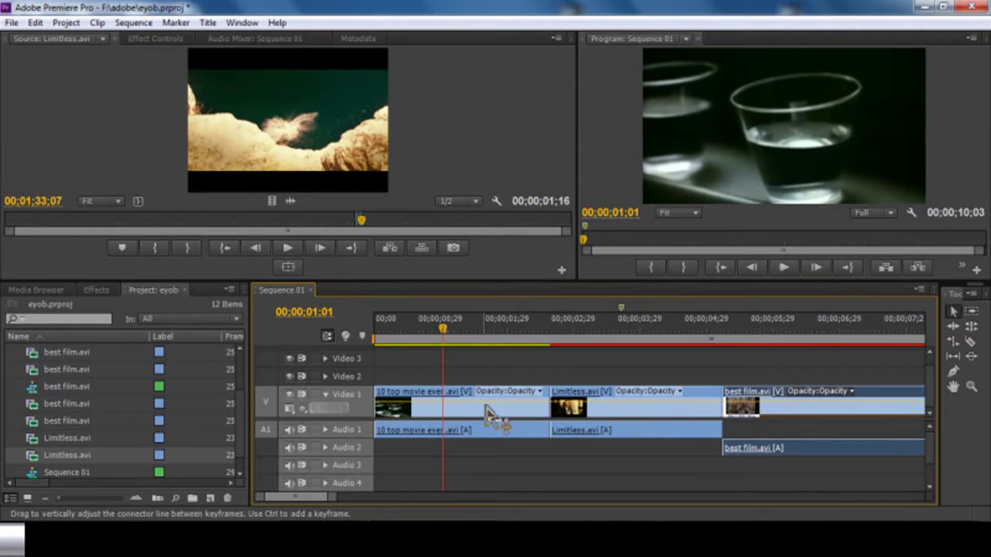
Step: Show the effect settings of the 10 top movie ever .avi clip and move the playhead to 00;00;01;29
left_click(450, 392)
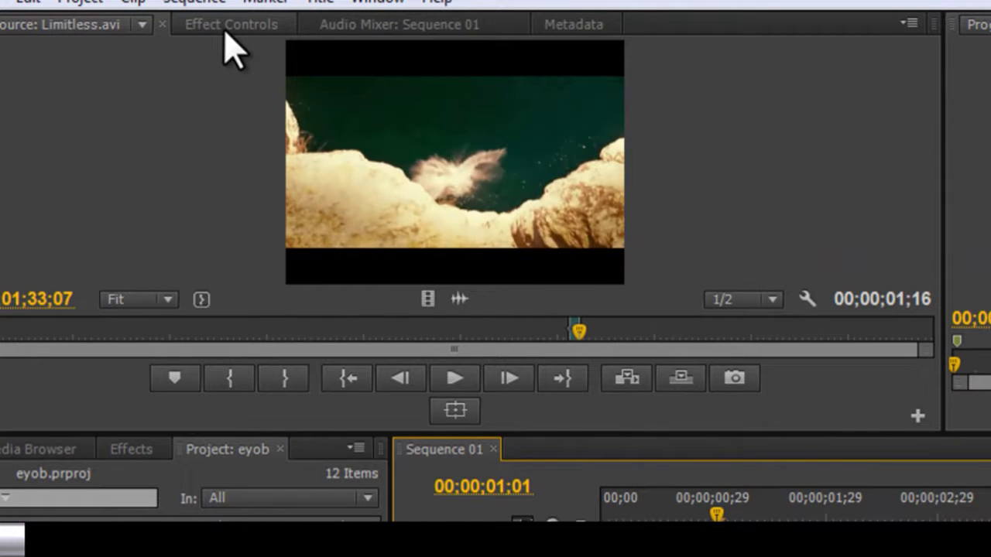
left_click(227, 30)
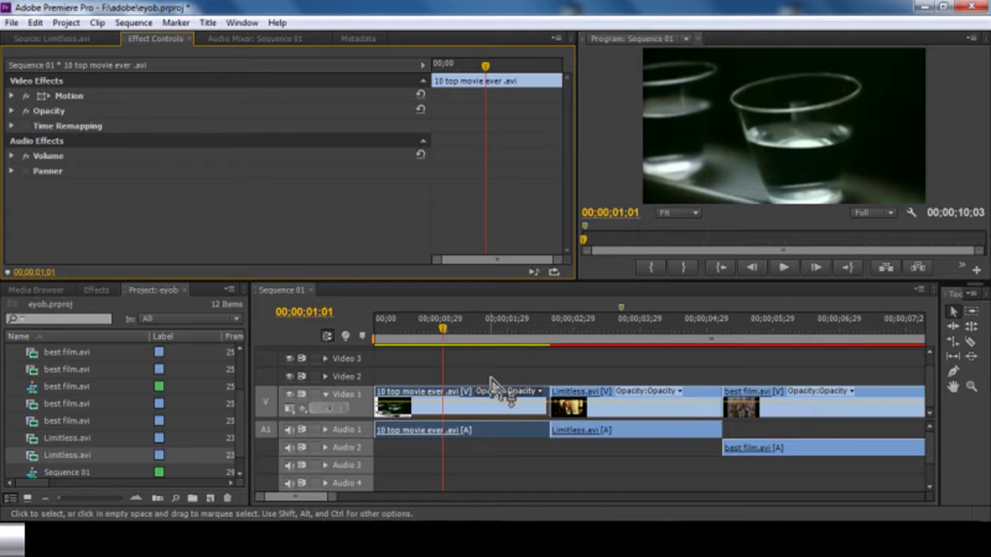
left_click_drag(445, 328, 507, 341)
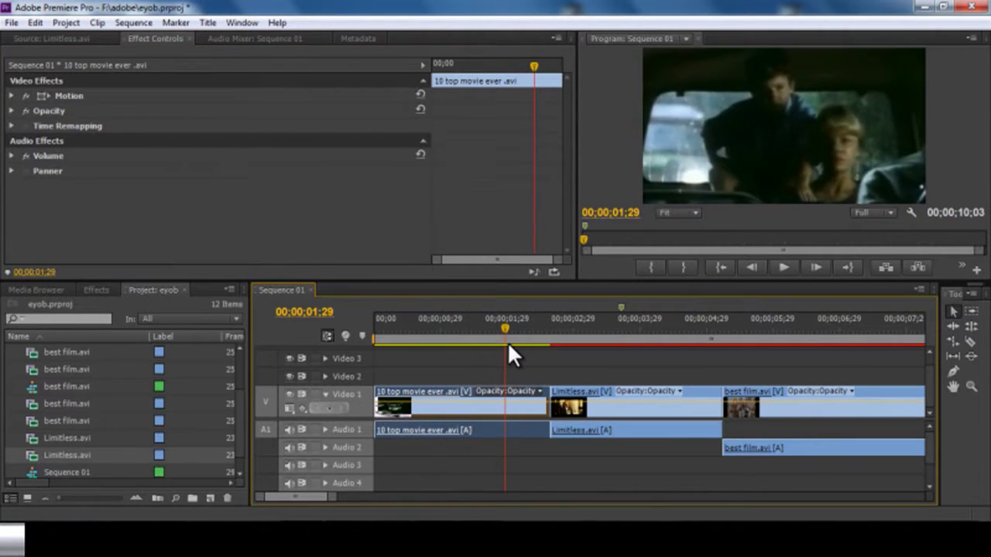
Step: Enlarge the Limitless.avi clip in the program frame to about 129.2% scale using its Motion handles
left_click(566, 388)
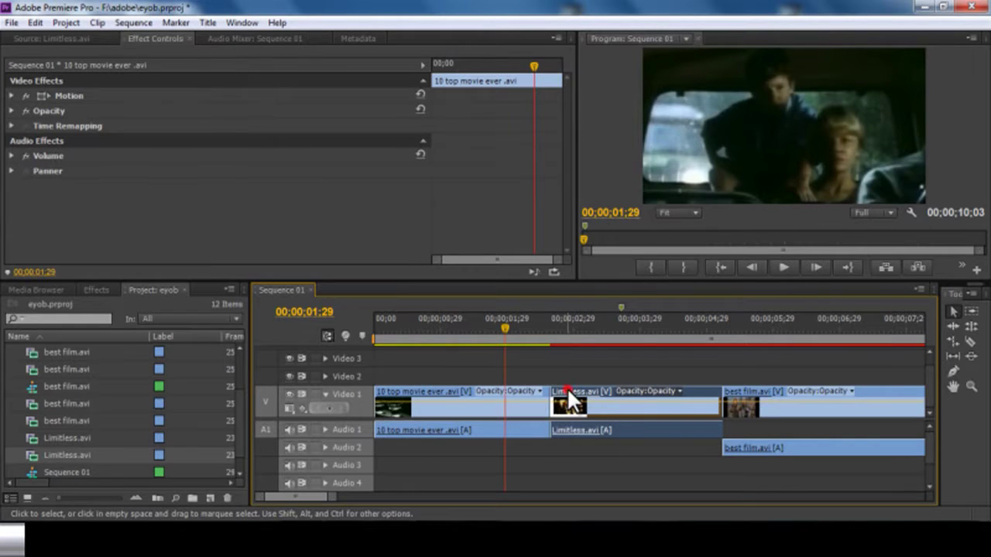
left_click(554, 329)
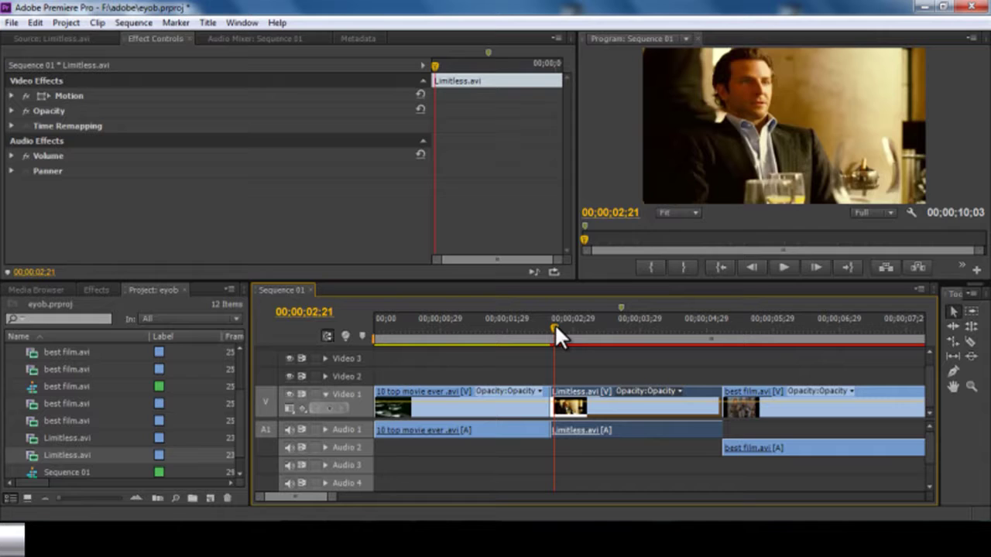
left_click(564, 393)
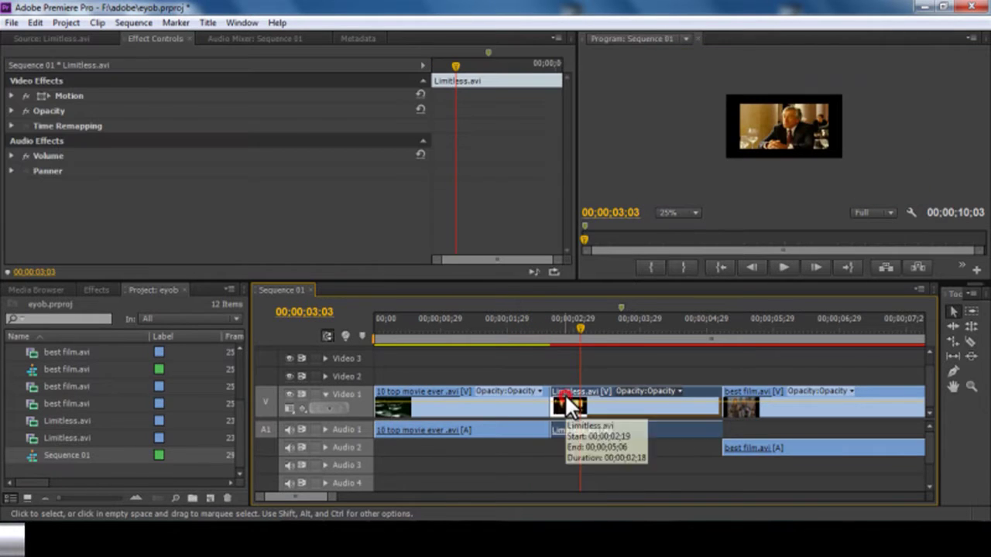
left_click(11, 95)
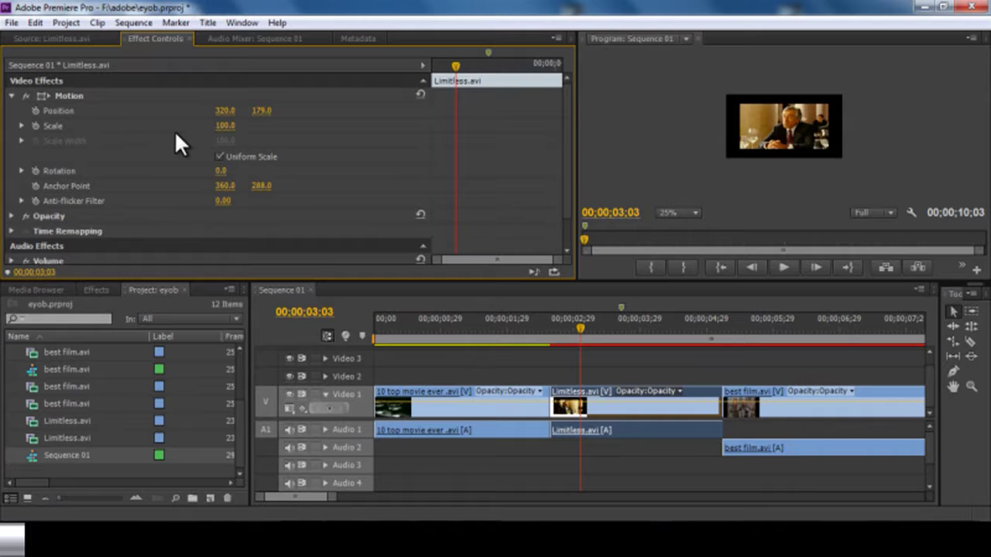
left_click(72, 96)
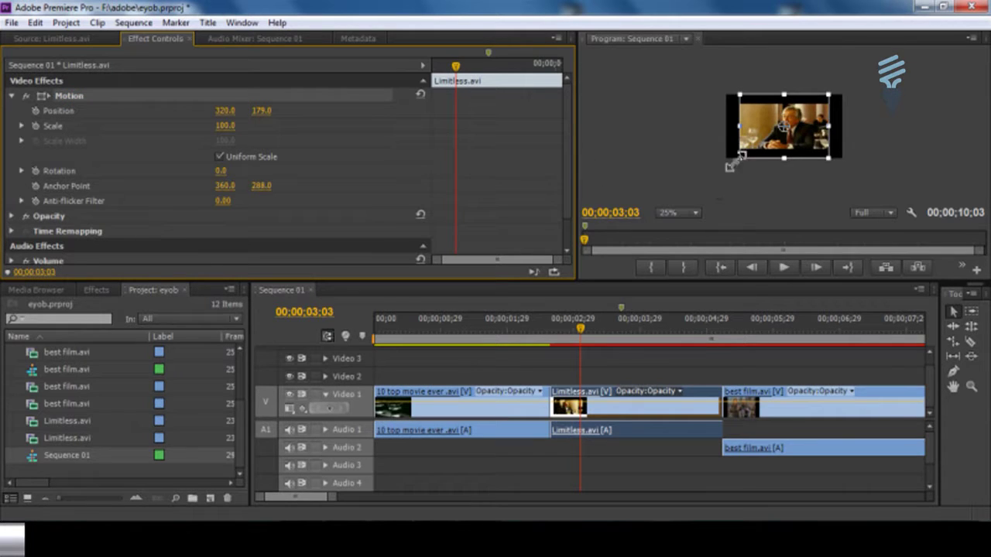
left_click_drag(737, 160, 729, 169)
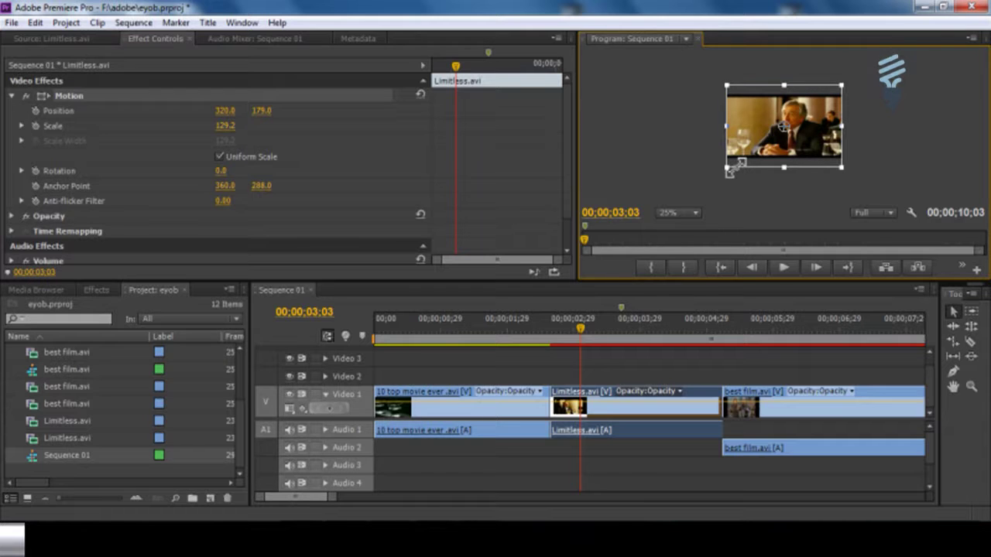
Step: Move the playhead to 00;00;02;27 and set the Limitless.avi clip's scale to 100
left_click(630, 323)
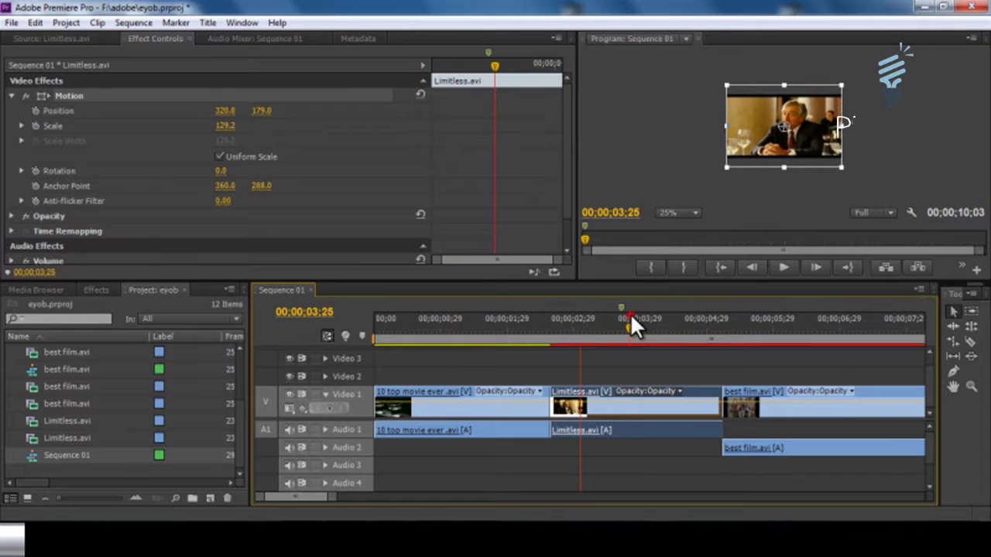
left_click(573, 364)
left_click(569, 335)
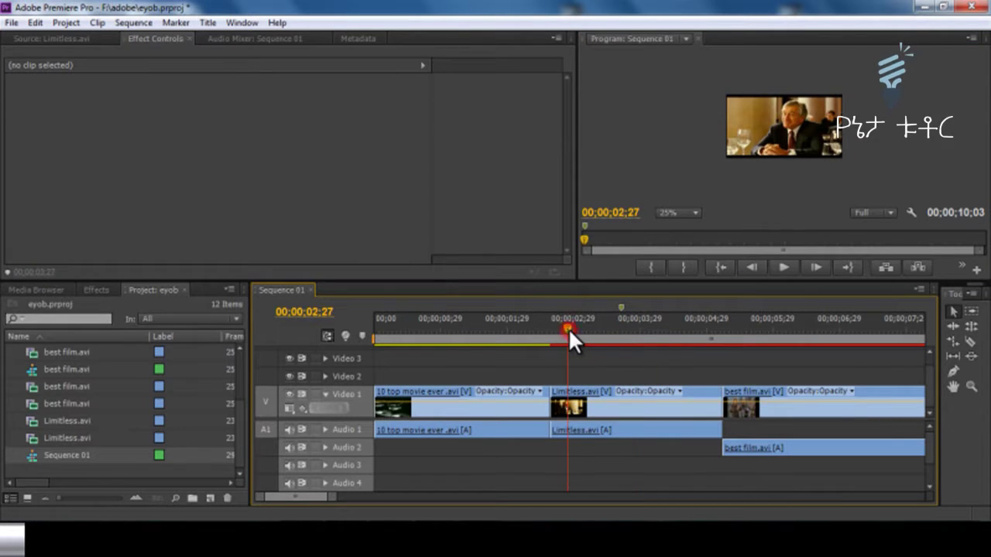
left_click(586, 399)
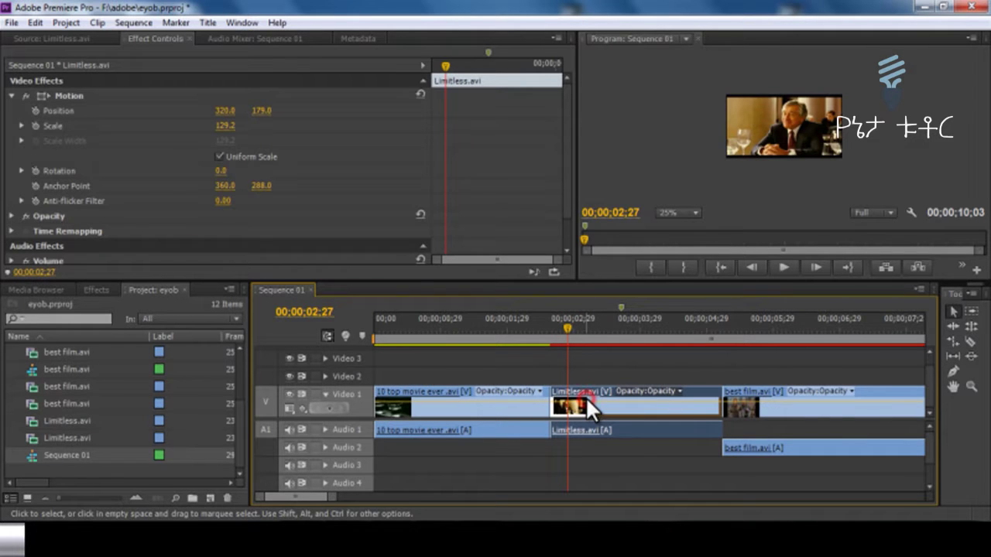
left_click(223, 126)
type("100")
key("Return")
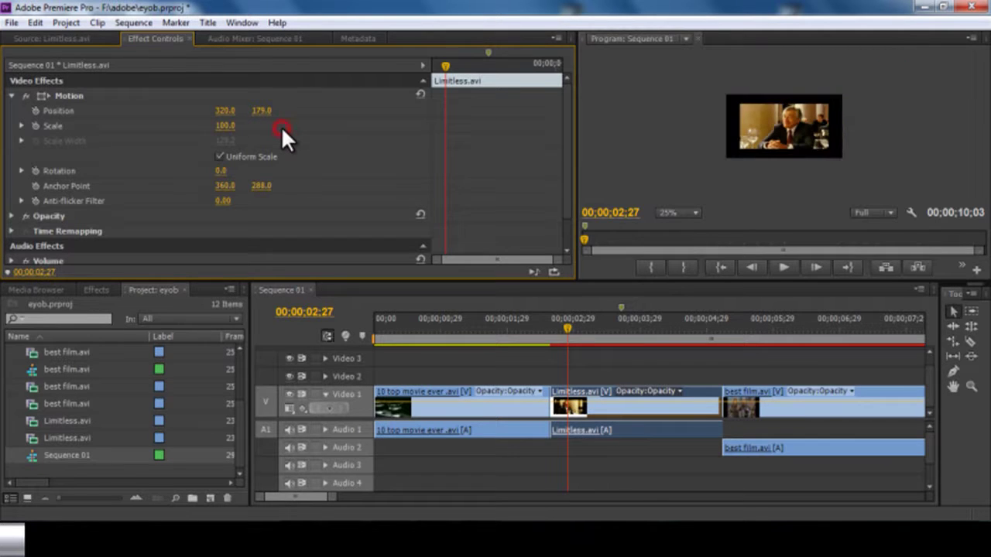
Step: Increase the Limitless.avi clip's scale to 131 so it fills the frame
left_click(225, 126)
left_click(267, 119)
left_click_drag(227, 129, 263, 133)
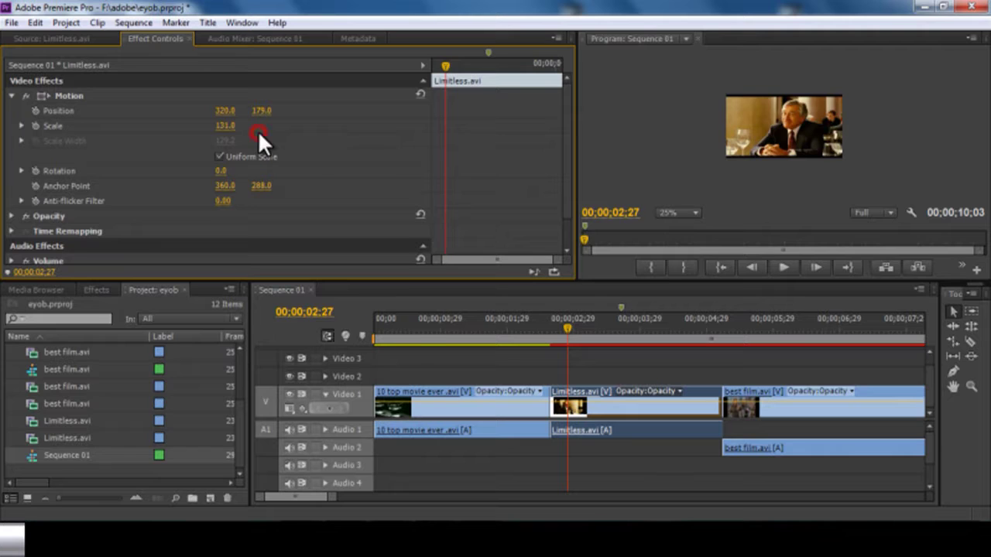
Step: Move the playhead to 00;00;00;19 and reduce the scale of the 10 top movie ever .avi clip to 74
left_click(416, 329)
left_click(415, 390)
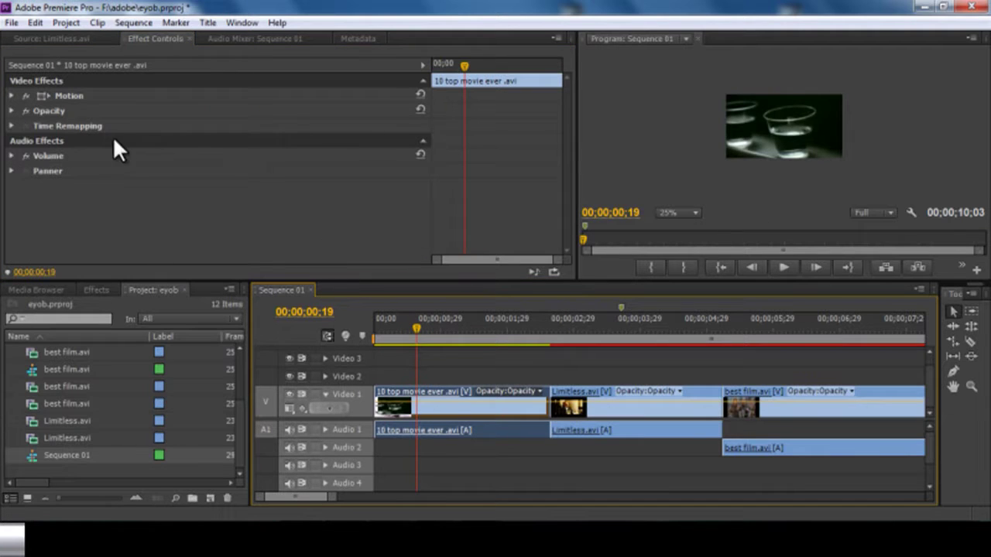
left_click(12, 96)
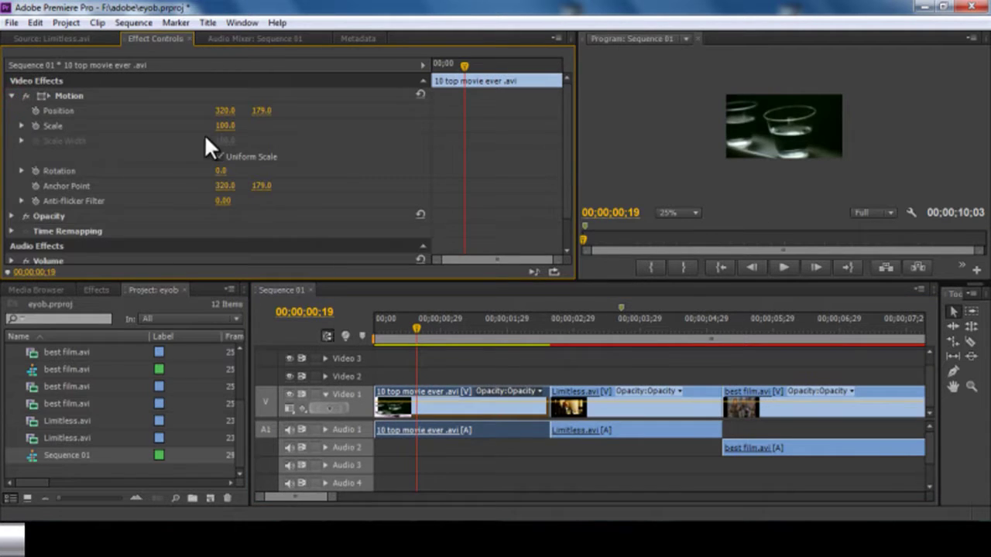
left_click_drag(225, 126, 194, 139)
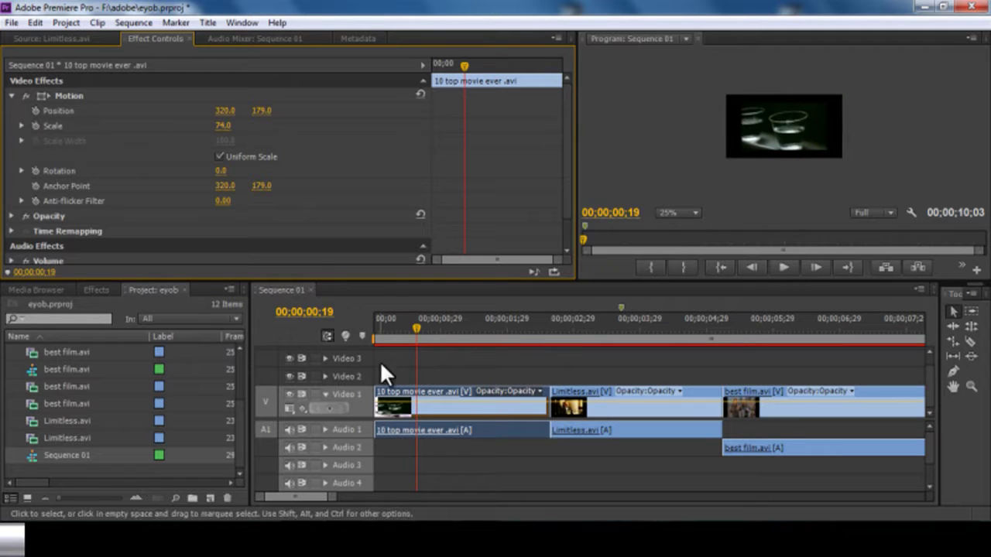
Step: Move the 10 top movie ever .avi video up to Video 2 and unlink the audio of that clip and Limitless.avi
left_click(410, 392)
left_click_drag(410, 391, 411, 376)
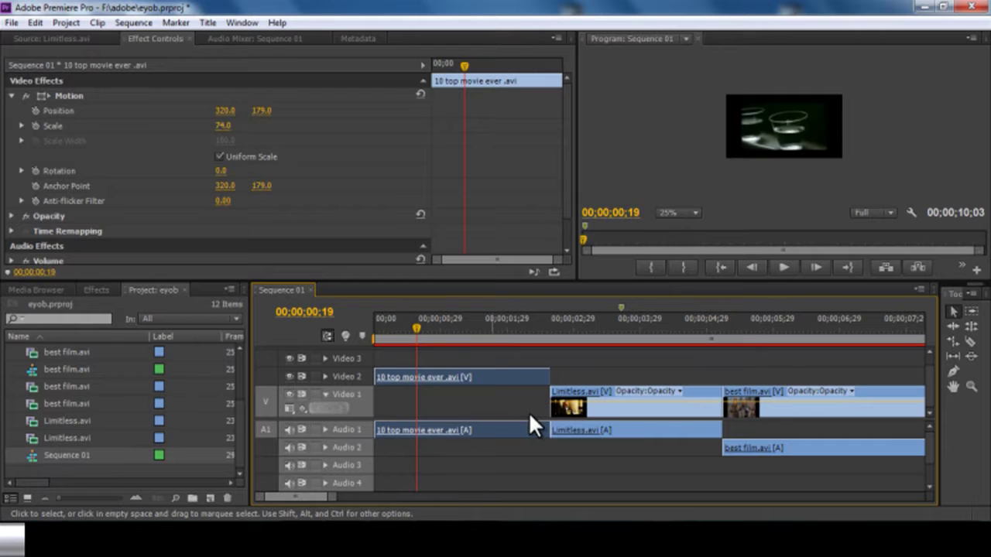
left_click(569, 390)
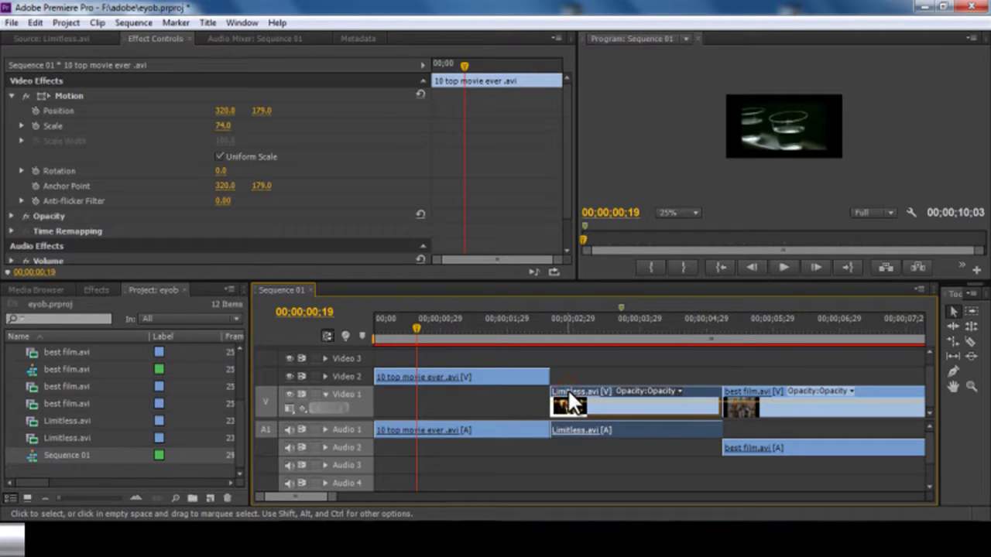
left_click(562, 421)
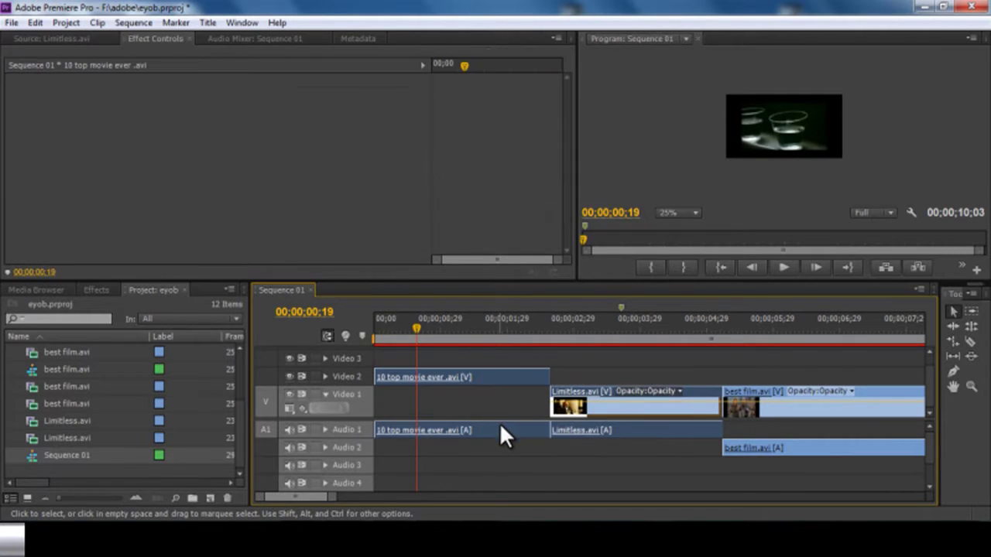
right_click(500, 422)
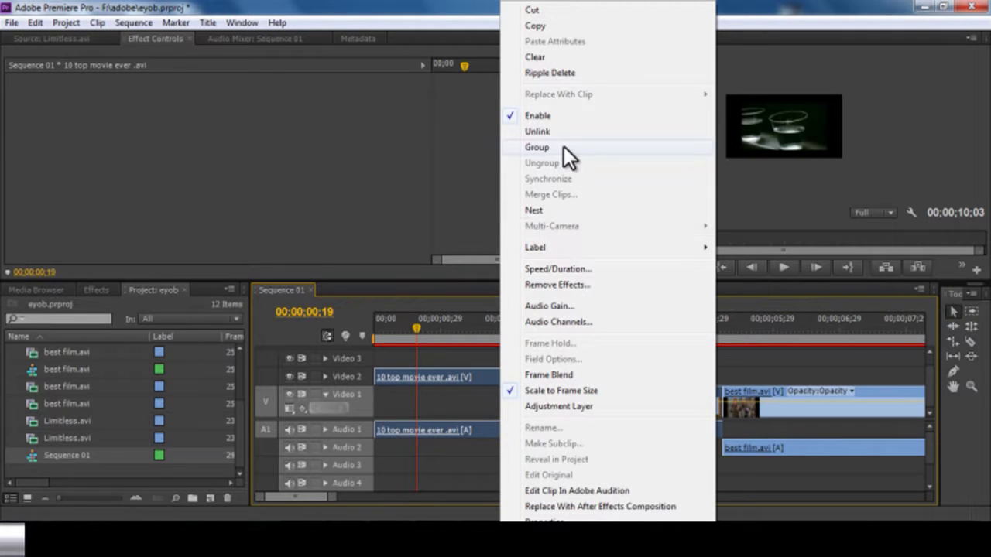
left_click(564, 135)
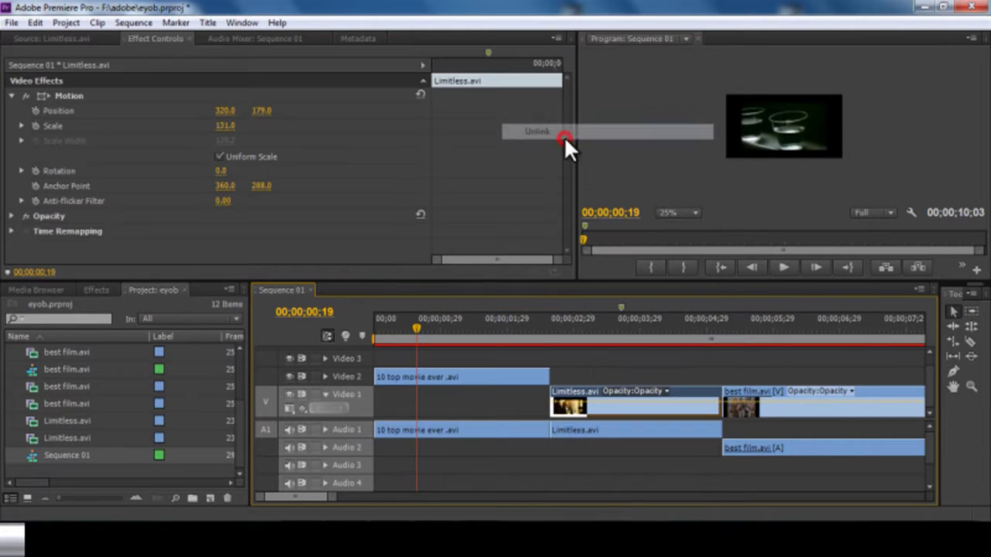
Step: Delete the unlinked audio of both clips and move Limitless.avi to the start of Video 1, beneath 10 top movie ever .avi
left_click(525, 435)
key("Delete")
left_click(569, 438)
key("Delete")
left_click_drag(575, 396, 402, 414)
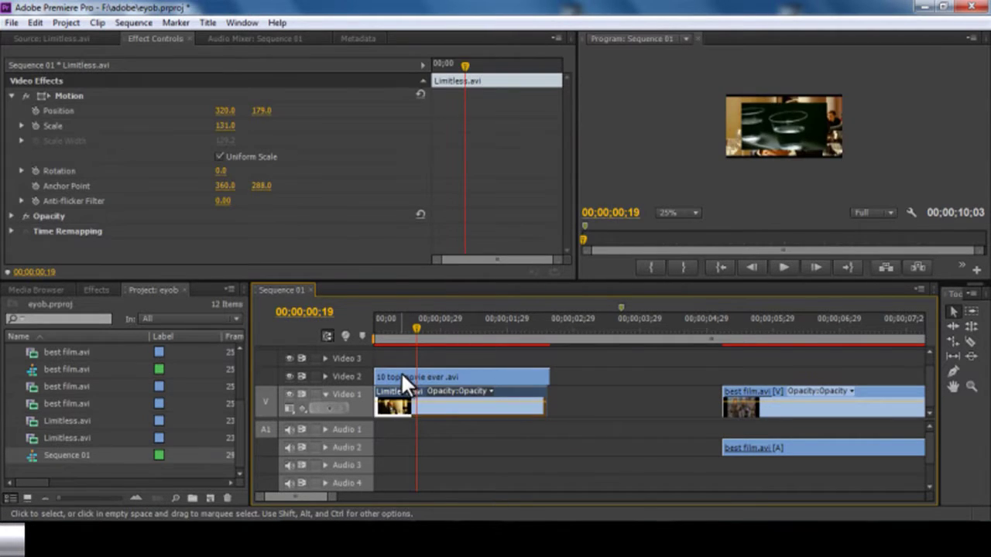
Step: Set the 10 top movie ever .avi clip's scale to 50 and its horizontal position to 192
left_click(401, 373)
left_click(223, 125)
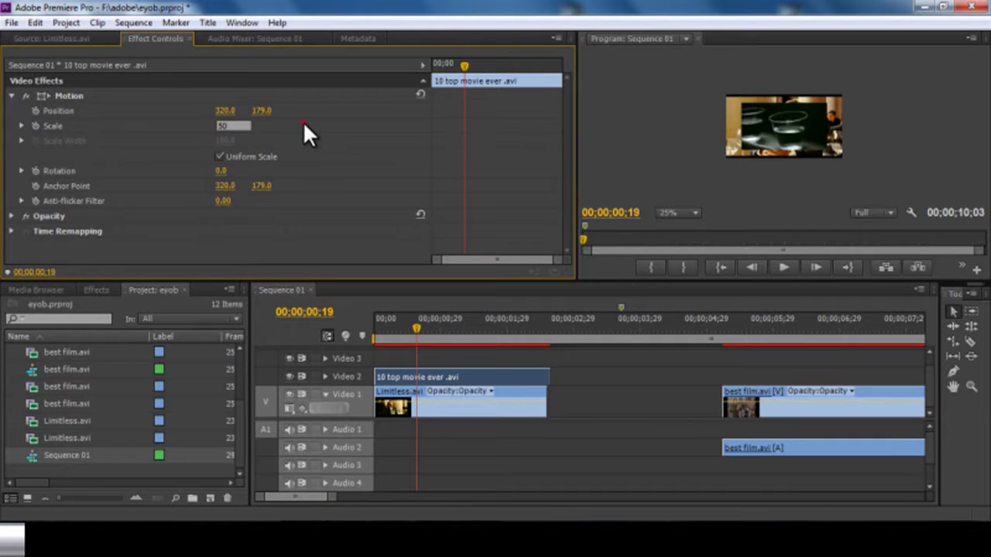
key("Return")
left_click_drag(229, 115, 136, 122)
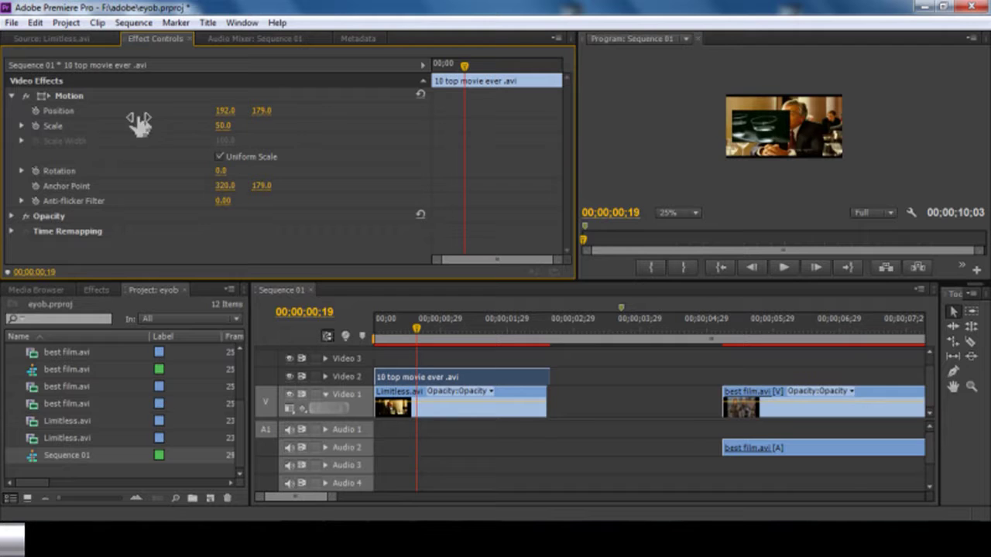
Step: Reduce the Limitless.avi clip's scale to 52 and set its horizontal position to 495
left_click(392, 391)
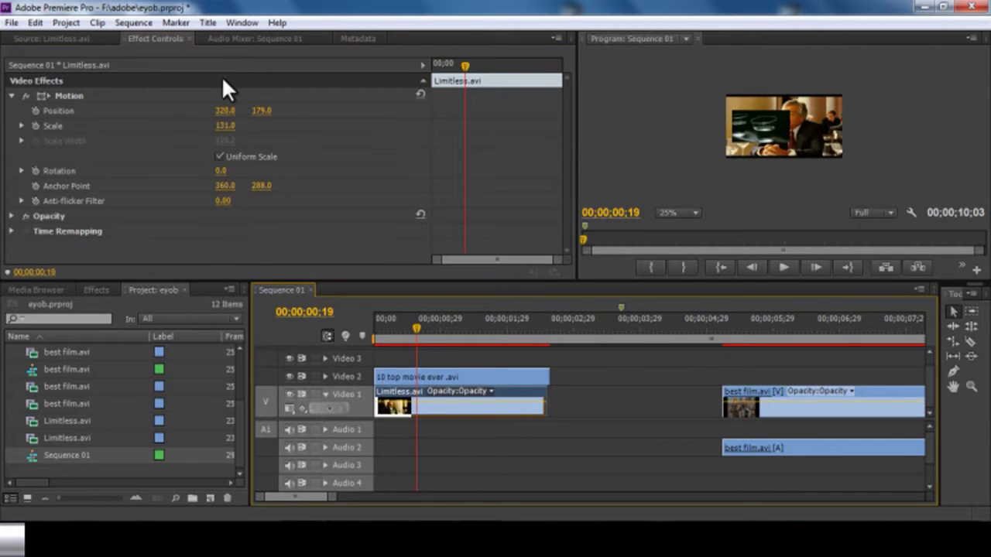
left_click_drag(215, 126, 186, 152)
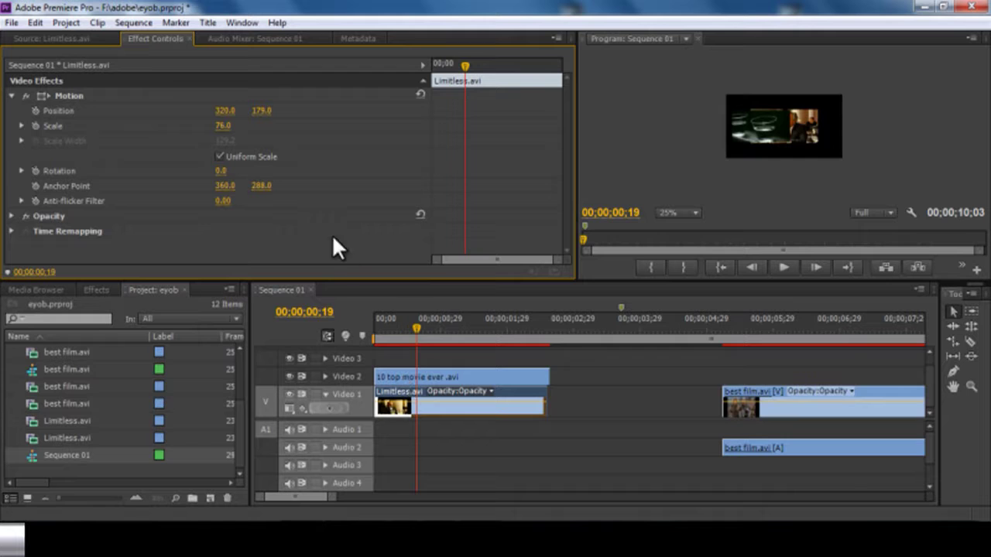
left_click_drag(224, 111, 292, 110)
left_click_drag(222, 132, 198, 144)
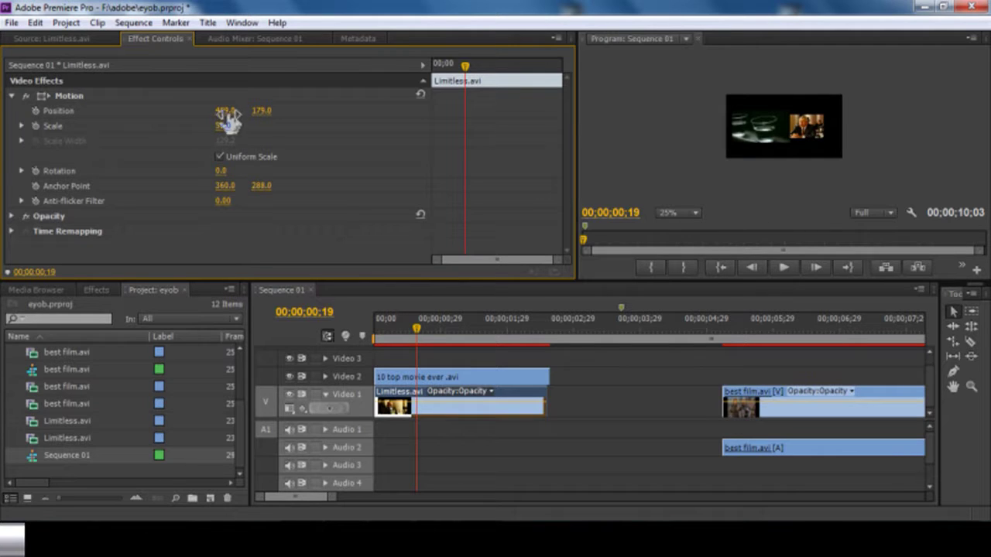
left_click_drag(222, 111, 298, 114)
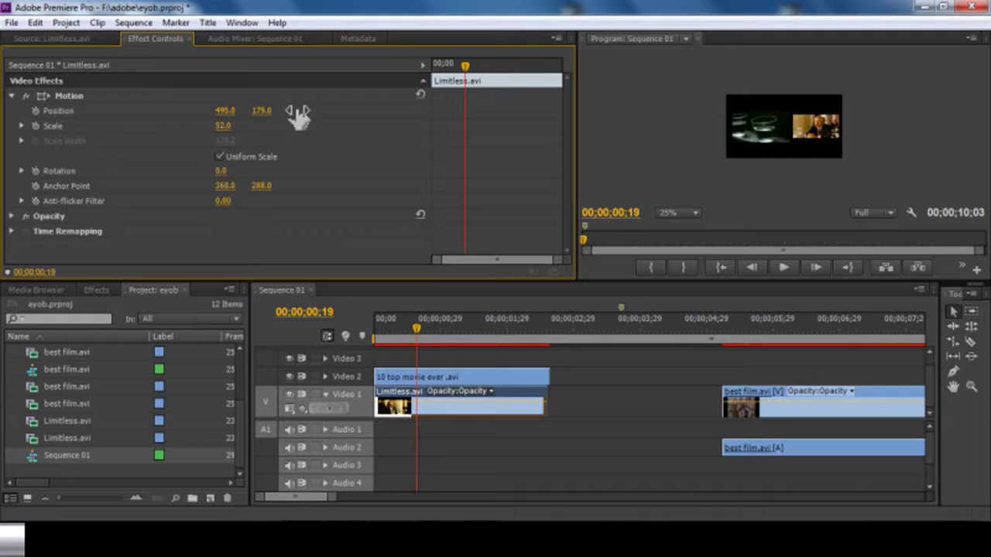
Step: Move the playhead to 00;00;01;14 and set the 10 top movie ever .avi clip's vertical position to 210
left_click_drag(379, 326, 497, 352)
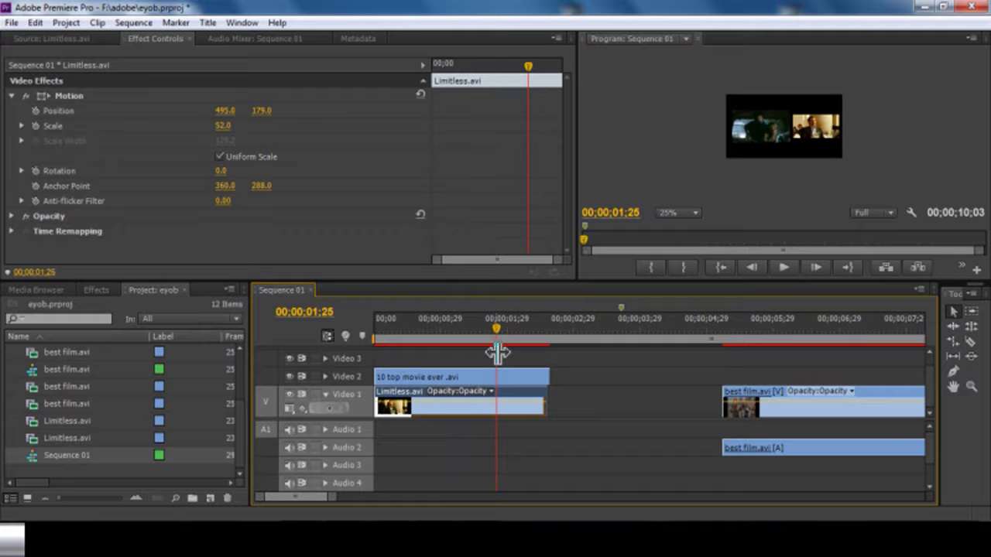
left_click(472, 331)
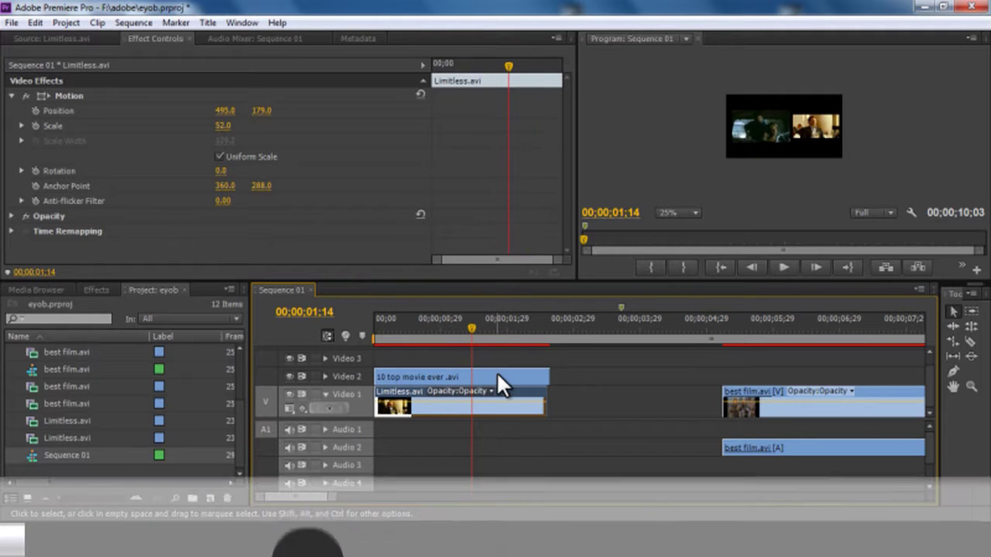
left_click(496, 371)
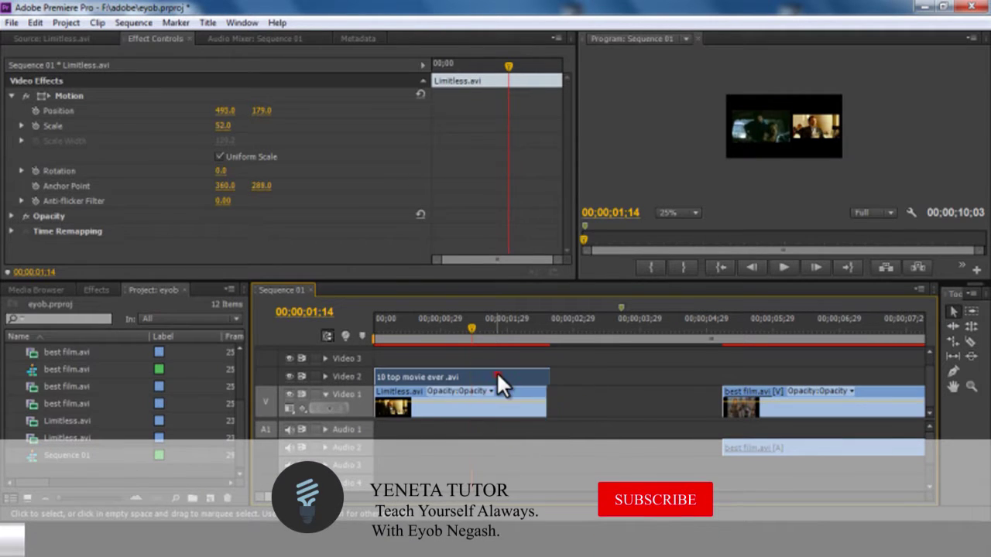
left_click(262, 111)
left_click_drag(282, 126, 306, 127)
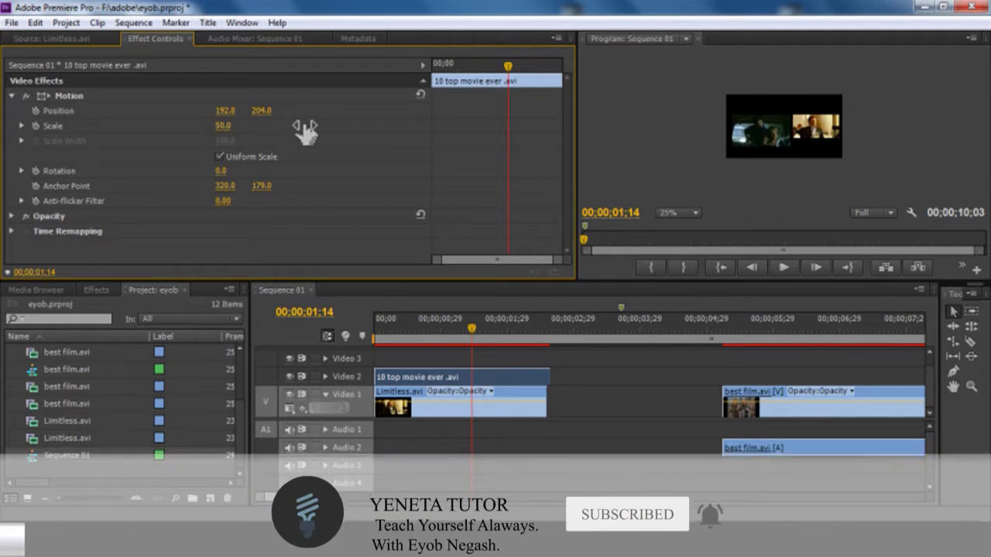
Step: Shift the Limitless.avi clip upward in the frame and move the playhead to 00;00;01;09
left_click(392, 387)
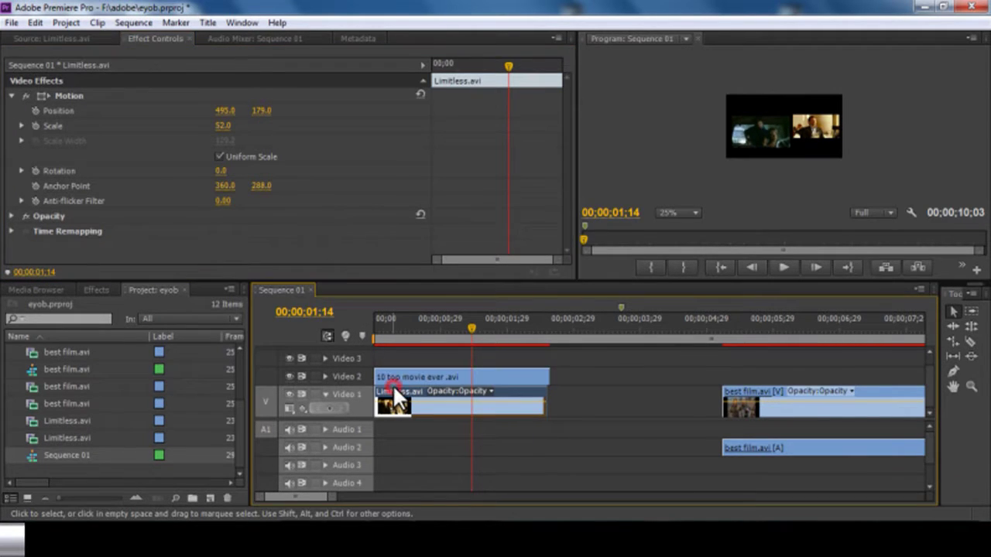
left_click_drag(261, 115, 230, 115)
left_click_drag(406, 326, 461, 343)
Step: Move 10 top movie ever .avi up to Video 3 and Limitless.avi up to Video 2, leaving the start of Video 1 empty
left_click_drag(565, 373, 536, 390)
left_click_drag(529, 390, 533, 374)
left_click(448, 398)
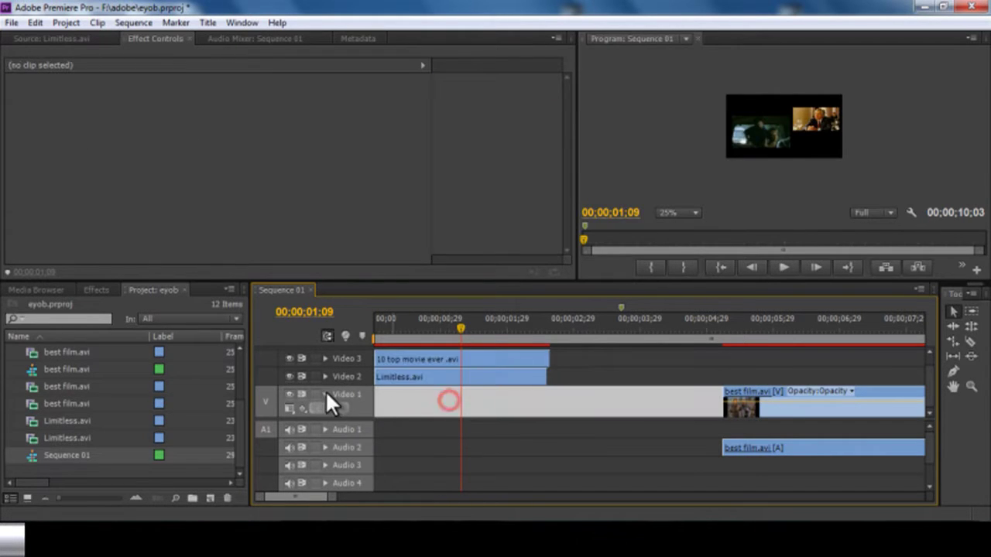
Step: Create a white 640 x 358 colour matte at 23.976 fps with square pixels, named Color Matte
left_click(12, 22)
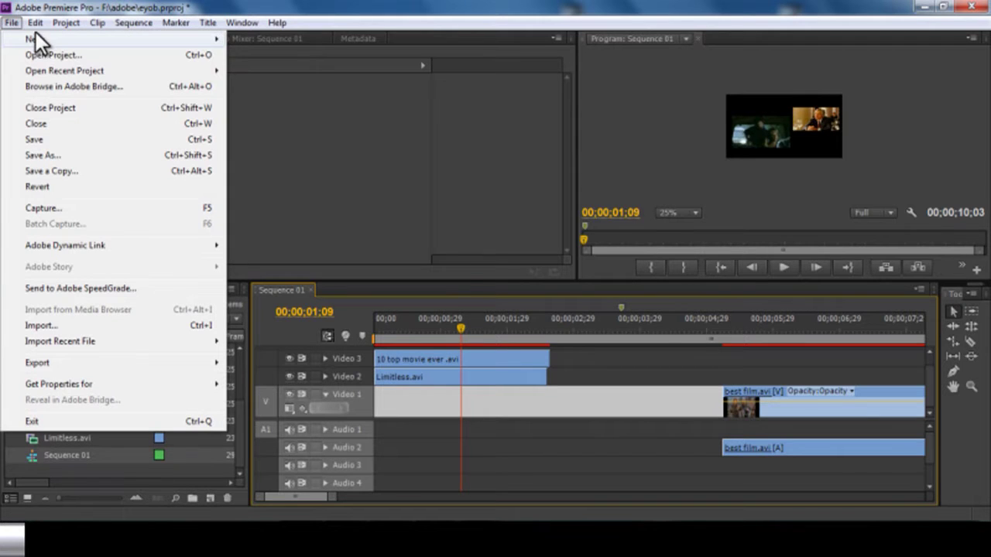
mouse_move(125, 38)
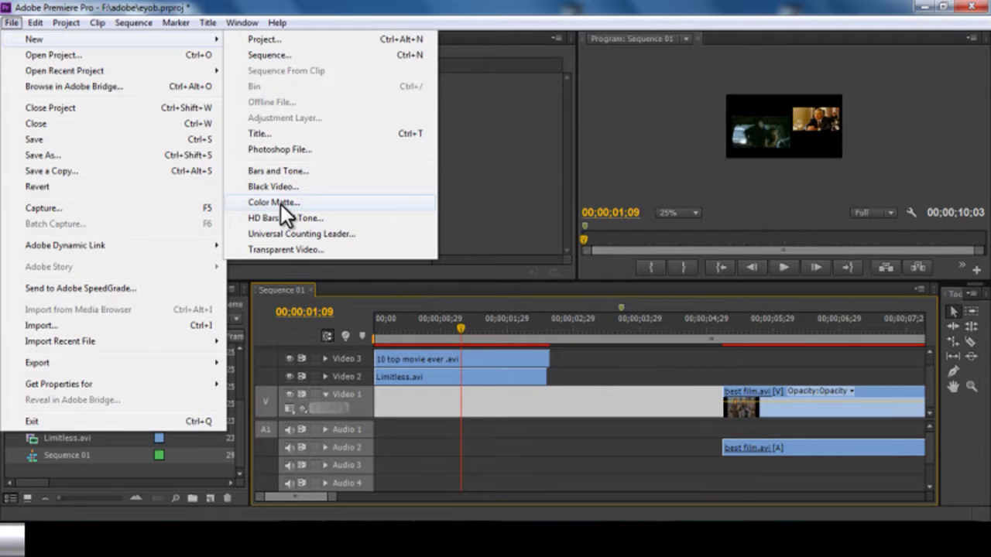
left_click(281, 201)
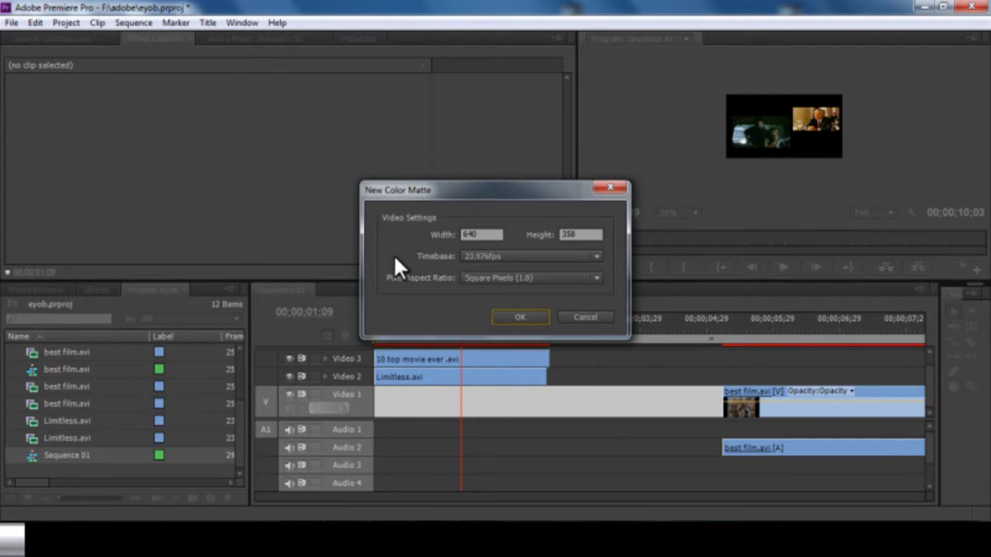
left_click(507, 314)
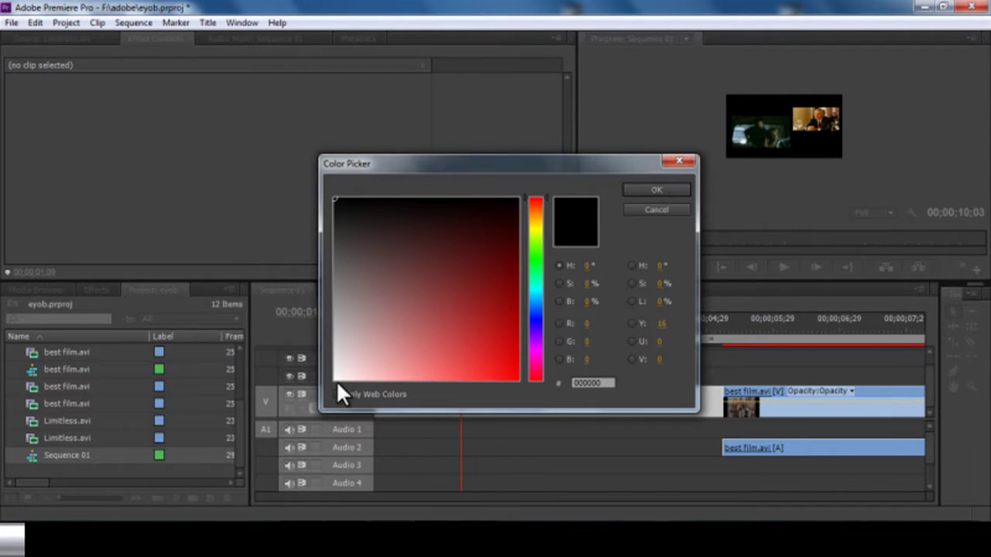
left_click(335, 375)
left_click(653, 191)
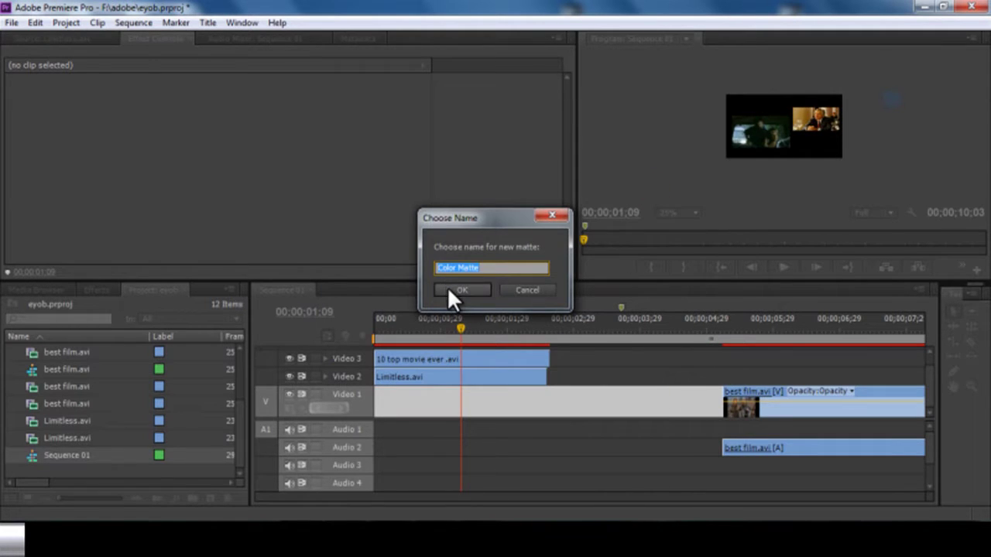
left_click(448, 290)
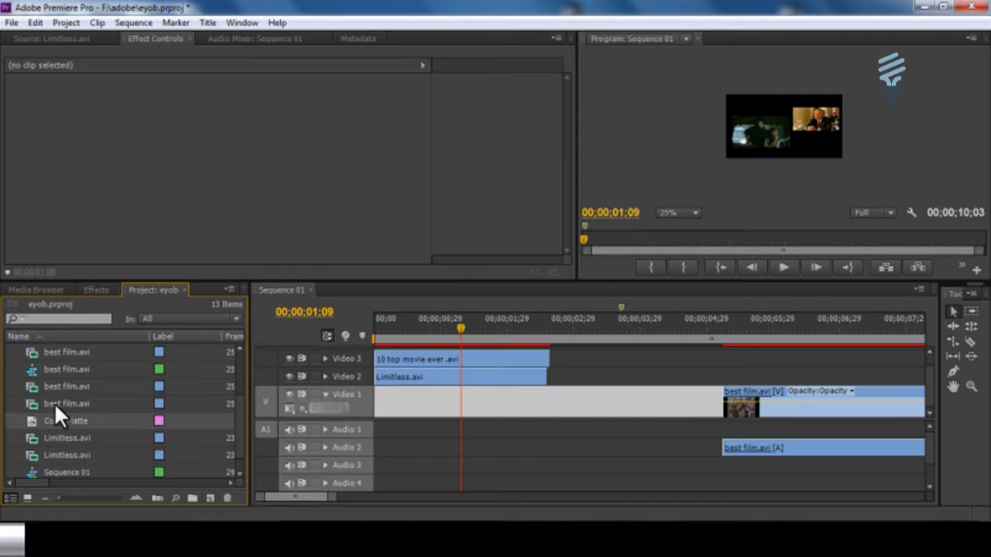
Step: Place the Color Matte at the start of Video 1 and trim it and 10 top movie ever .avi to end with Limitless.avi
left_click_drag(33, 420, 369, 415)
left_click_drag(774, 394, 532, 398)
left_click_drag(539, 357, 541, 358)
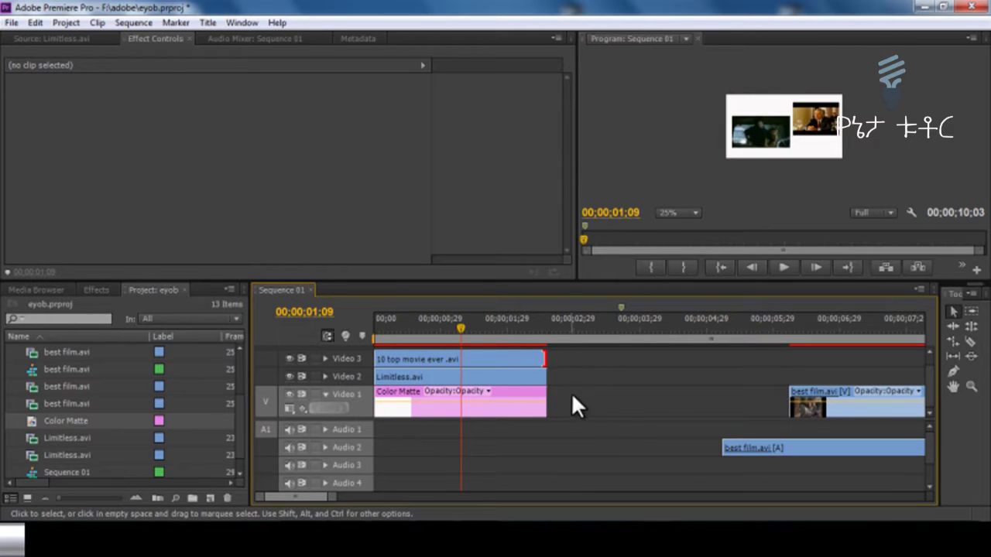
Step: Set the Program monitor zoom to Fit and scrub the picture-in-picture layout to 00;00;01;14
mouse_move(434, 337)
left_mouse_down()
mouse_move(477, 341)
mouse_move(440, 341)
left_mouse_up()
left_click(746, 219)
left_click(696, 213)
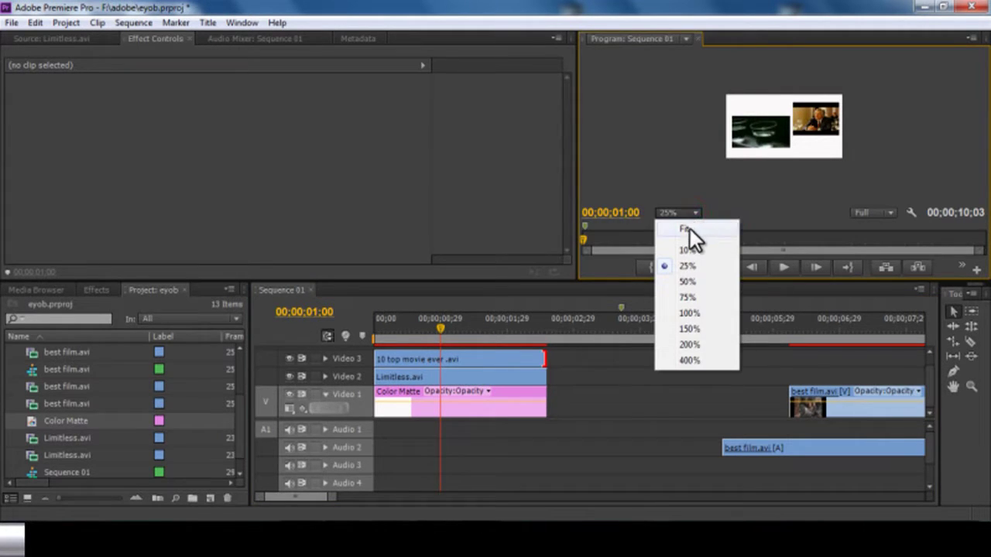
left_click(690, 230)
left_click_drag(380, 322, 472, 329)
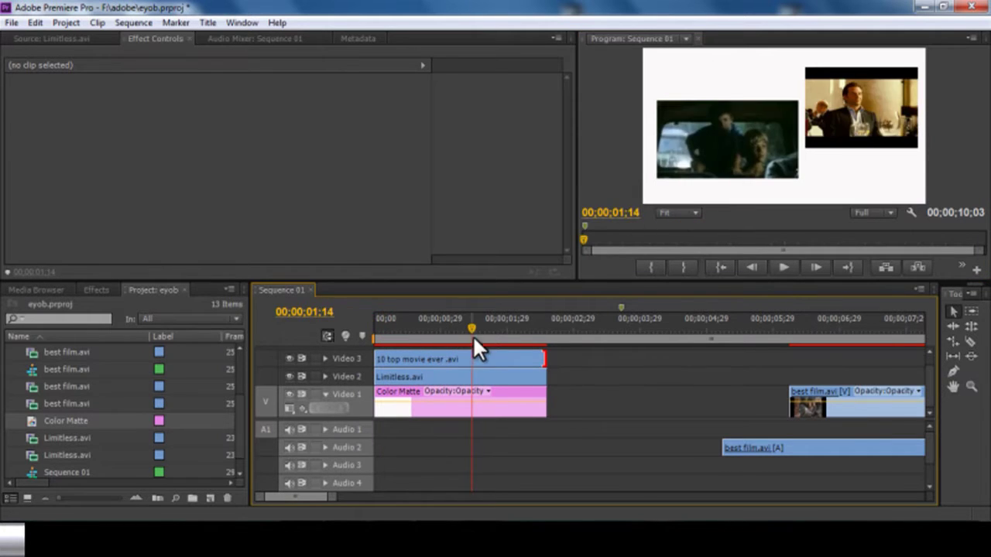
Step: Try rotating the 10 top movie ever .avi clip
left_click(421, 361)
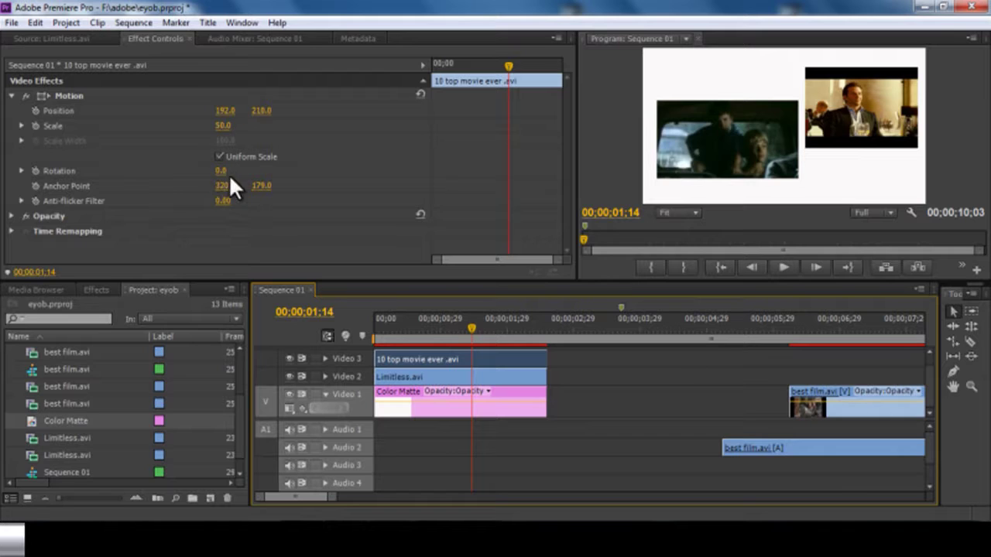
left_click_drag(225, 178, 194, 191)
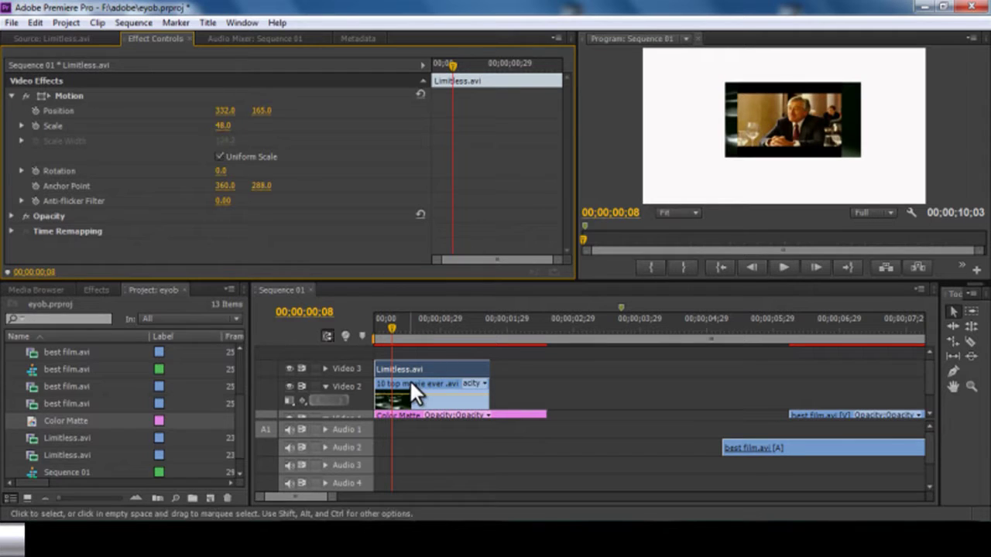
Step: Expand Video 3, lower the Limitless.avi opacity line until the clip is semi-transparent, and scrub the overlay to 00;00;00;15
left_click(326, 369)
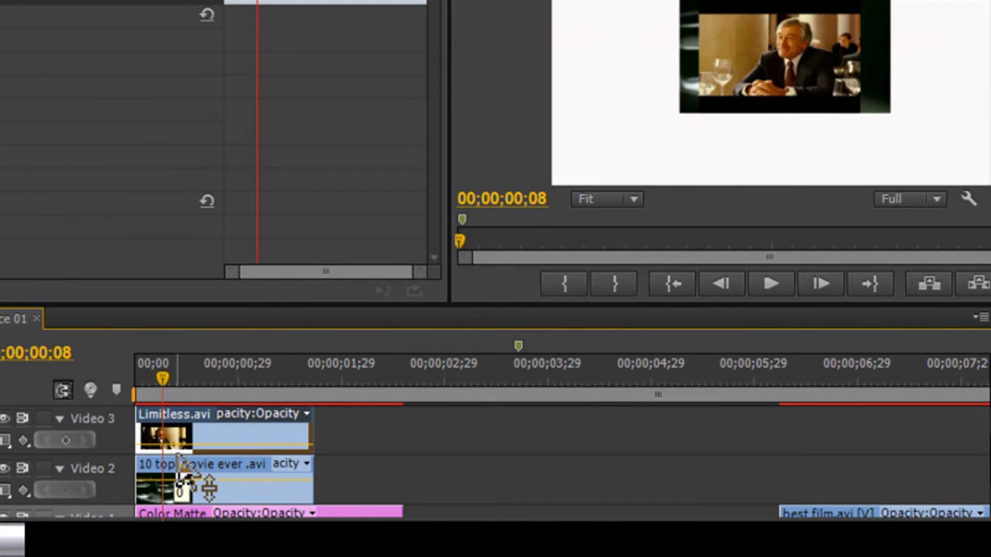
left_click_drag(188, 451, 248, 464)
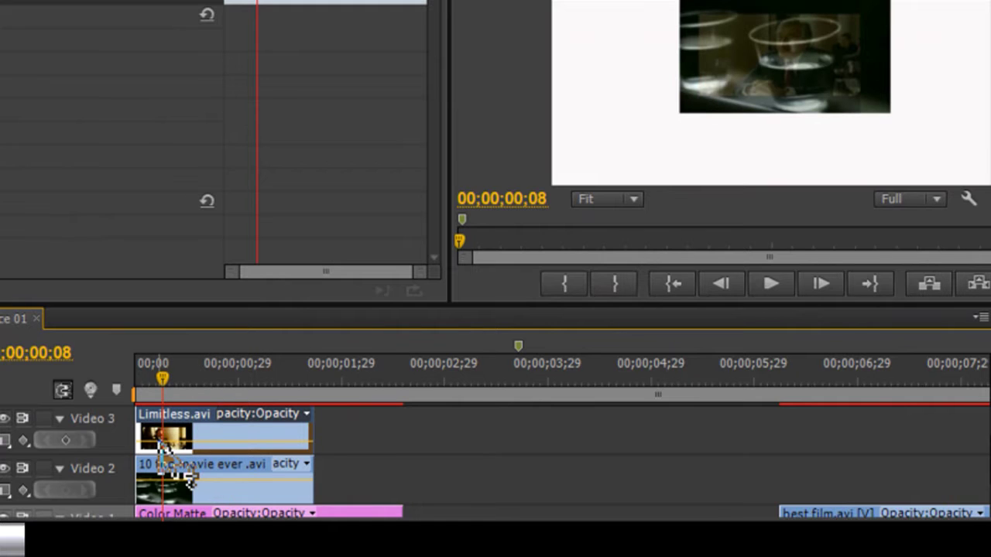
mouse_move(189, 476)
left_mouse_down()
mouse_move(166, 442)
mouse_move(199, 460)
mouse_move(189, 464)
left_mouse_up()
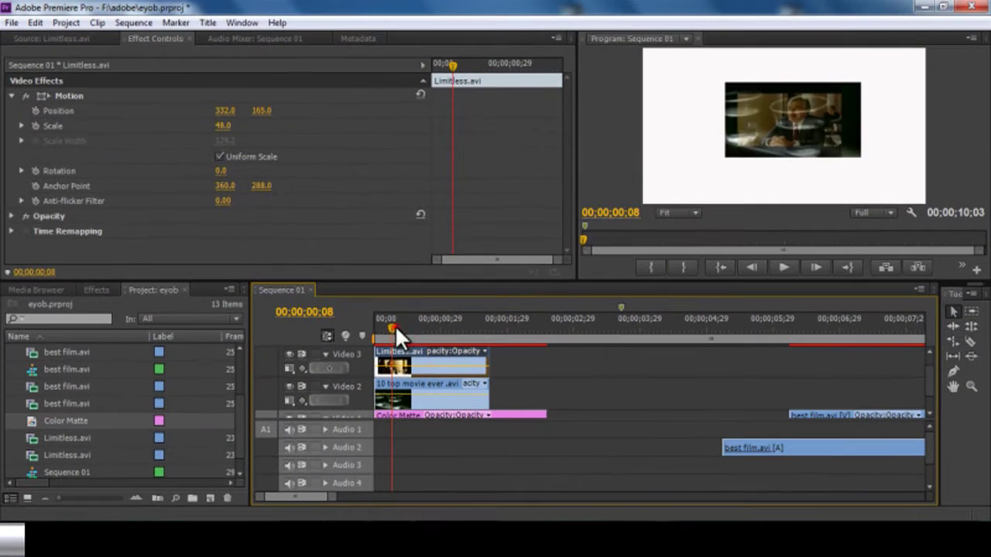
mouse_move(322, 343)
left_mouse_down()
mouse_move(349, 338)
mouse_move(305, 341)
left_mouse_up()
left_click_drag(381, 327, 412, 325)
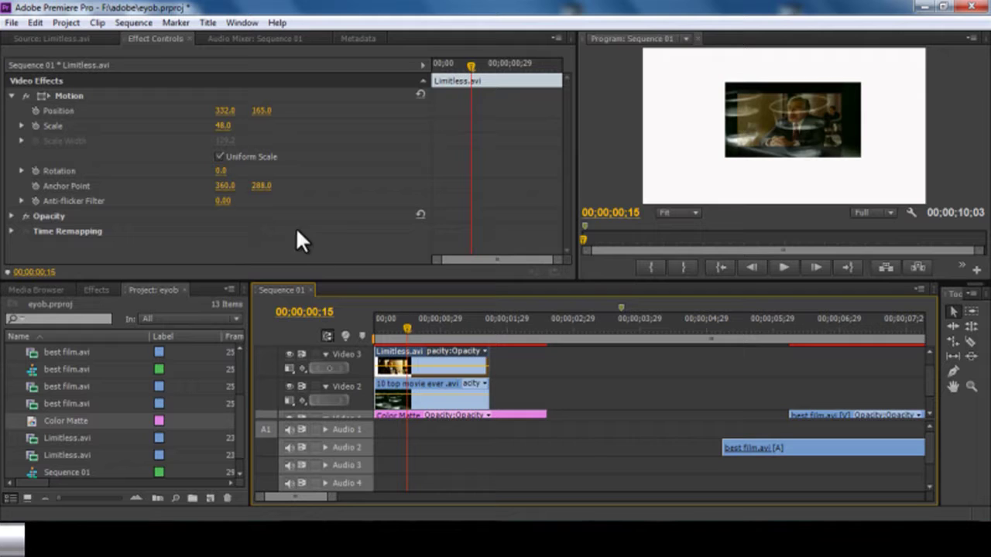
Step: Set the Limitless.avi clip's scale to 150
left_click(225, 127)
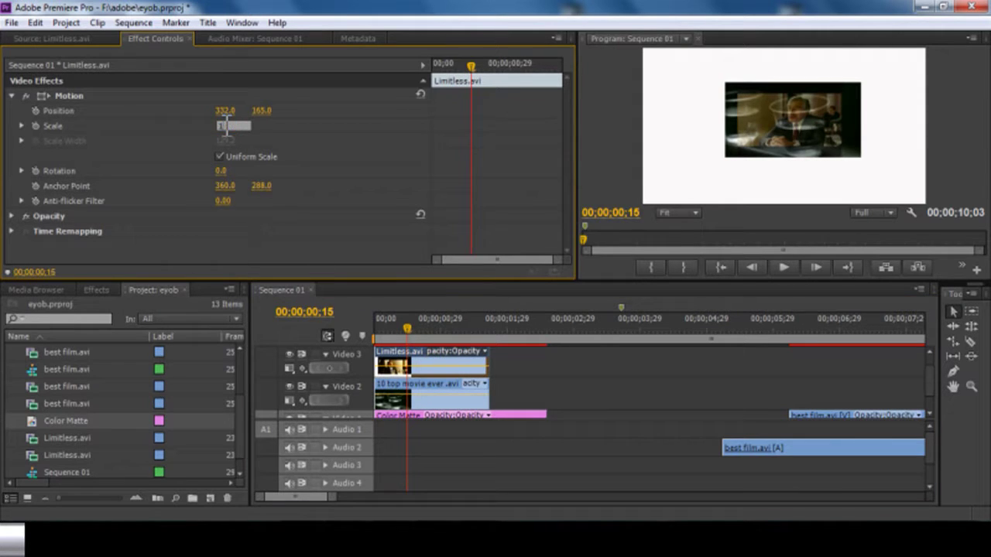
type("150")
key("Return")
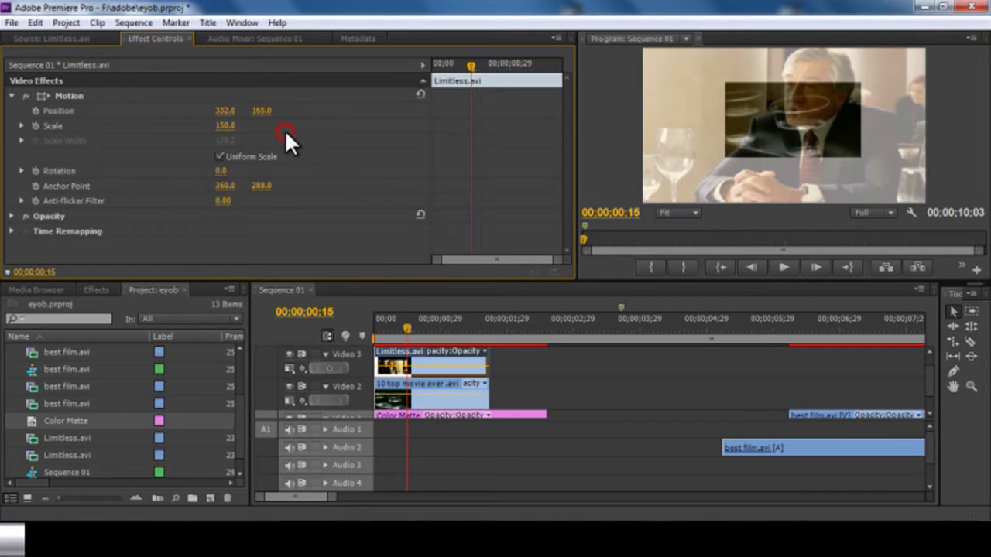
Step: Set the 10 top movie ever .avi clip's scale to 100, fine-tune it to 107, and set its position to 311, 176
left_click(398, 386)
left_click(220, 125)
key("BackSpace")
type("100")
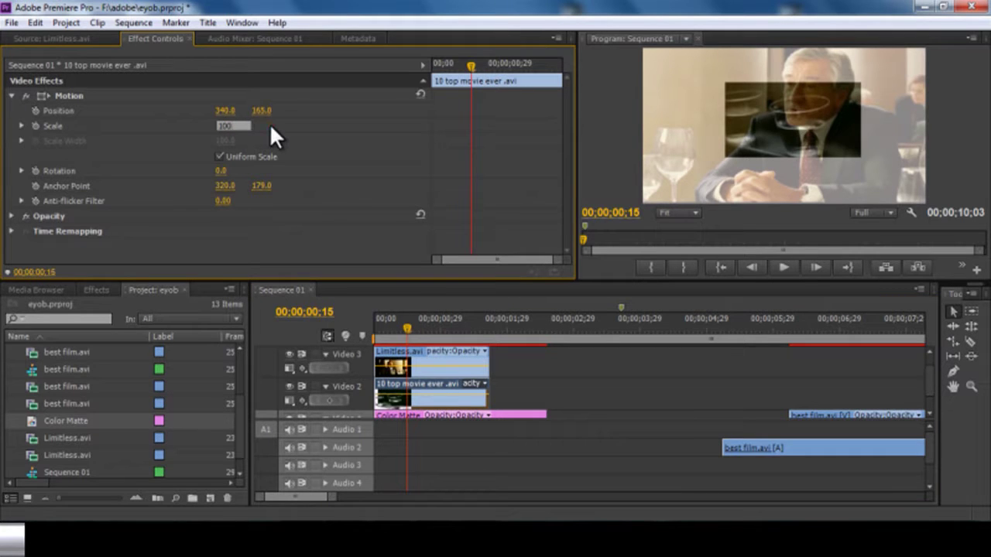
key("Return")
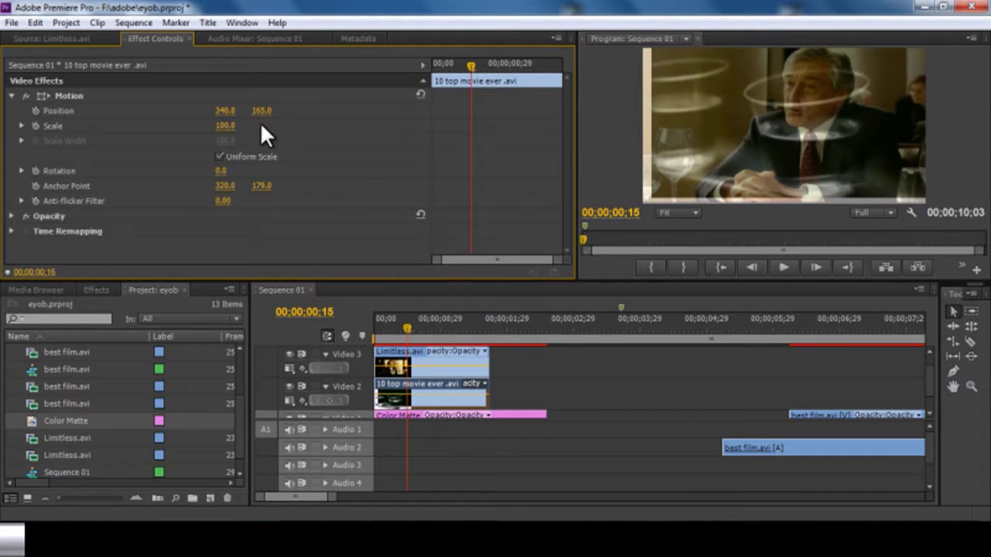
left_click_drag(227, 115, 266, 111)
Step: Move the playhead to 00;00;00;12 and raise the Limitless.avi clip's opacity line back to 100%
left_click(400, 325)
mouse_move(403, 325)
left_mouse_down()
mouse_move(434, 328)
mouse_move(426, 339)
mouse_move(400, 339)
left_mouse_up()
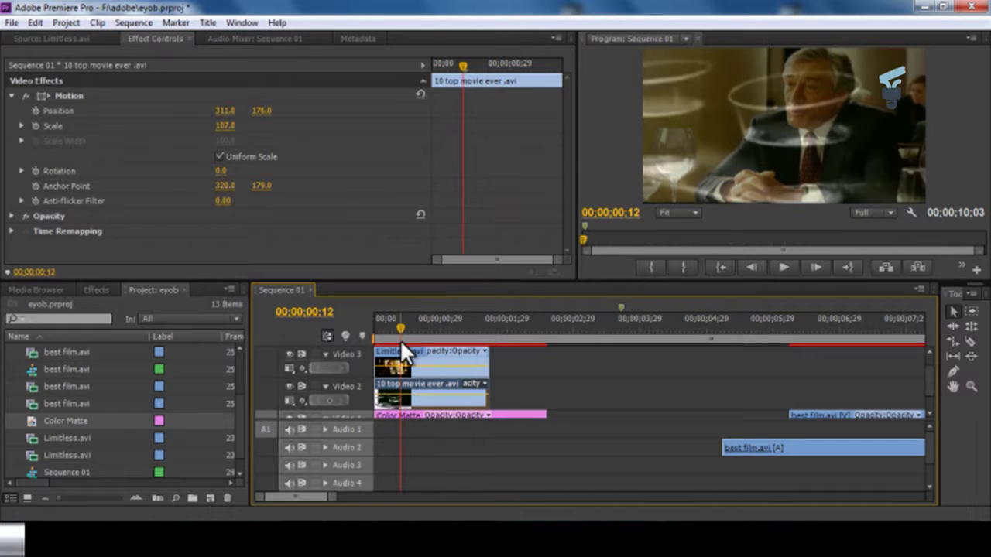
left_click(393, 364)
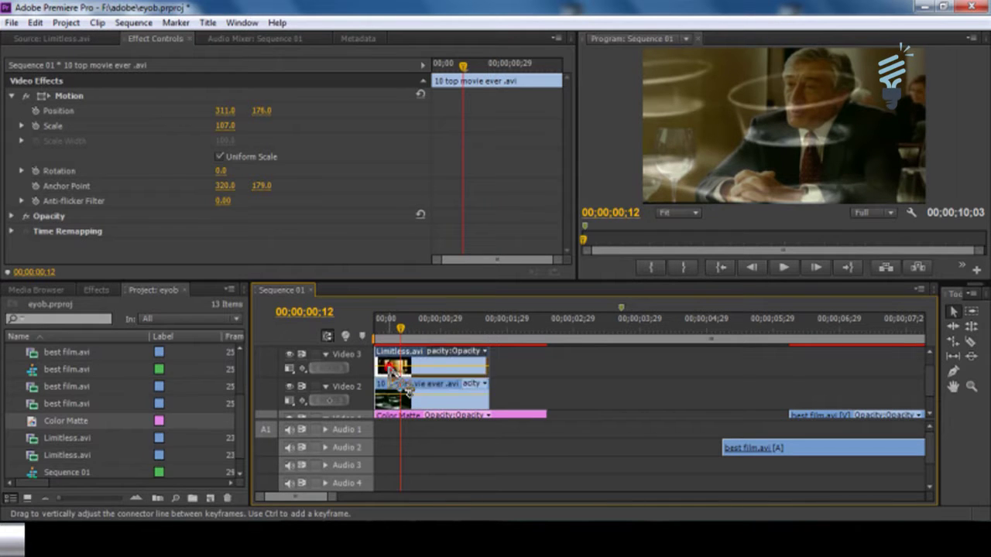
left_click_drag(393, 365, 394, 363)
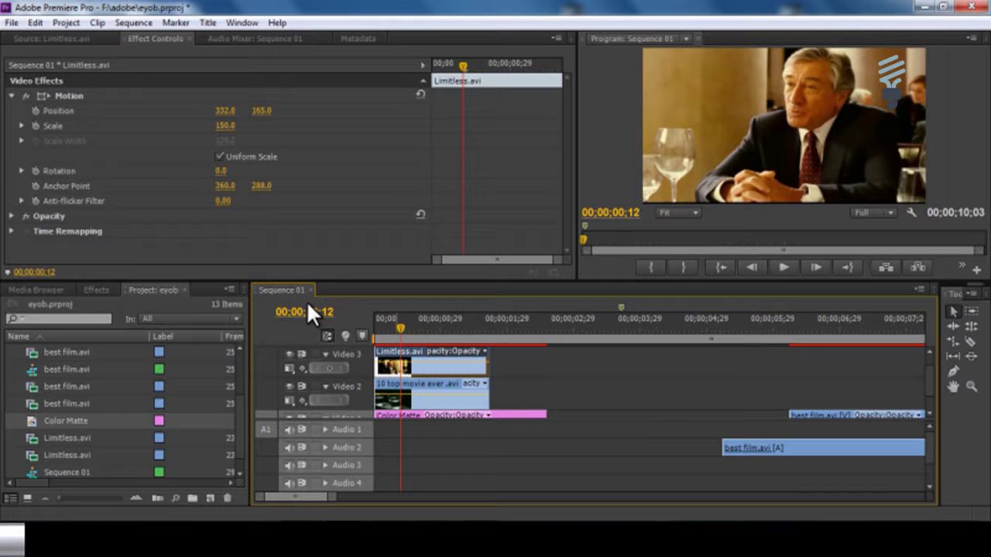
Step: Set the Limitless.avi clip's opacity to 50% in its effect settings at the playhead
left_click(12, 216)
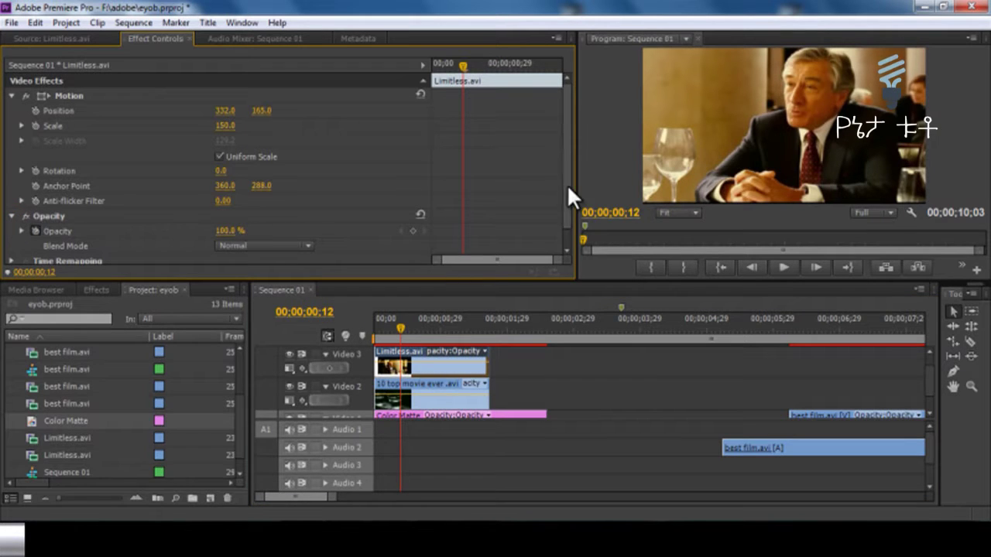
scroll(562, 193, "down", 1)
left_click(235, 210)
type("50")
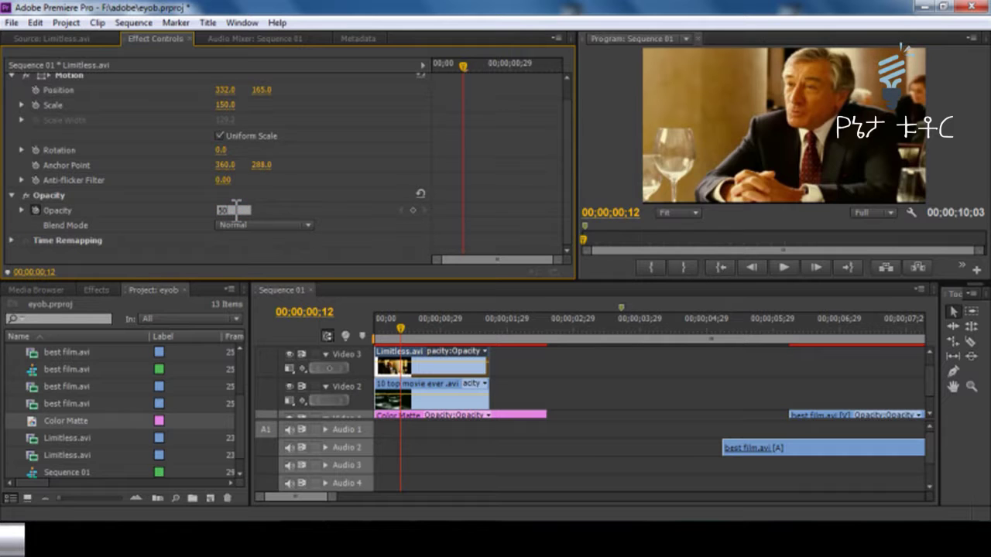
left_click(278, 204)
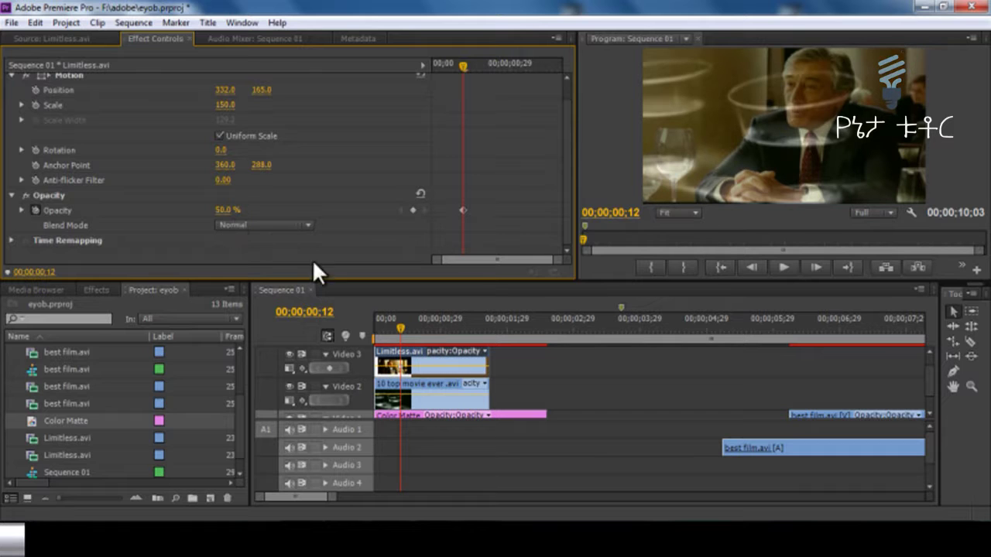
Step: Fine-tune the Limitless.avi clip's opacity to 53% and move the playhead along the sequence to check the overlay
left_click_drag(225, 216, 265, 218)
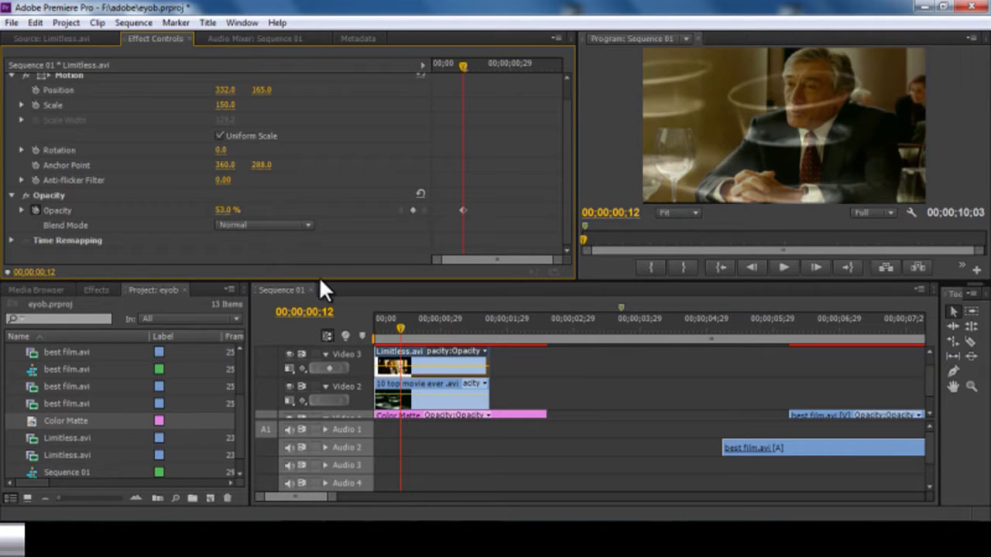
left_click_drag(379, 316, 447, 336)
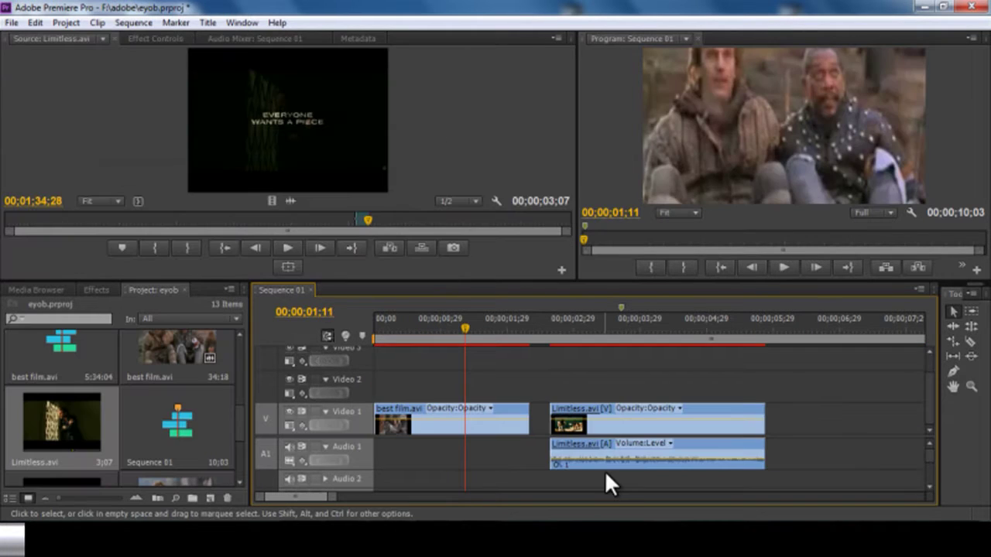
Step: Lower the volume line of the Limitless.avi audio on Audio 1 to -22.3 dB
left_click(594, 467)
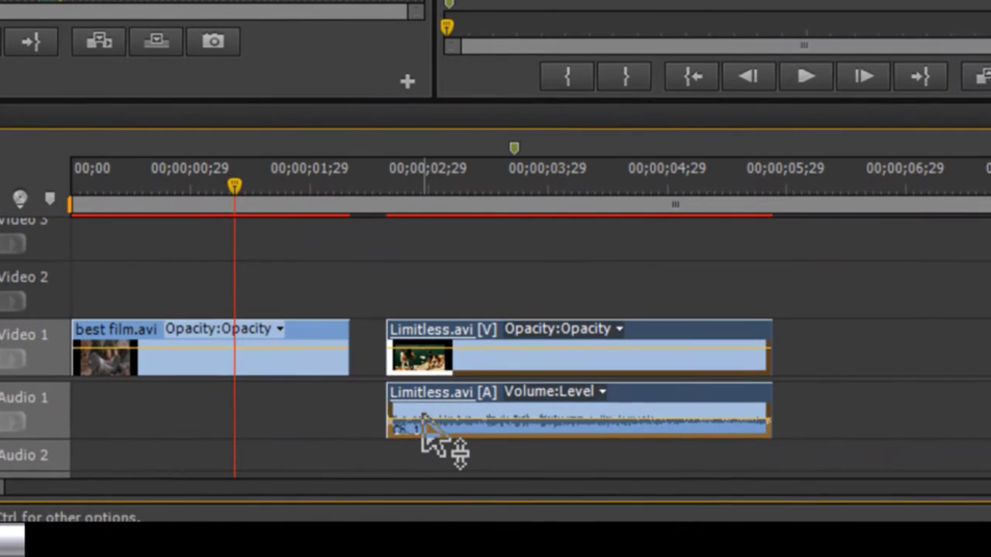
left_click(569, 460, "ctrl")
left_click_drag(424, 426, 425, 442)
left_click_drag(572, 468, 576, 470)
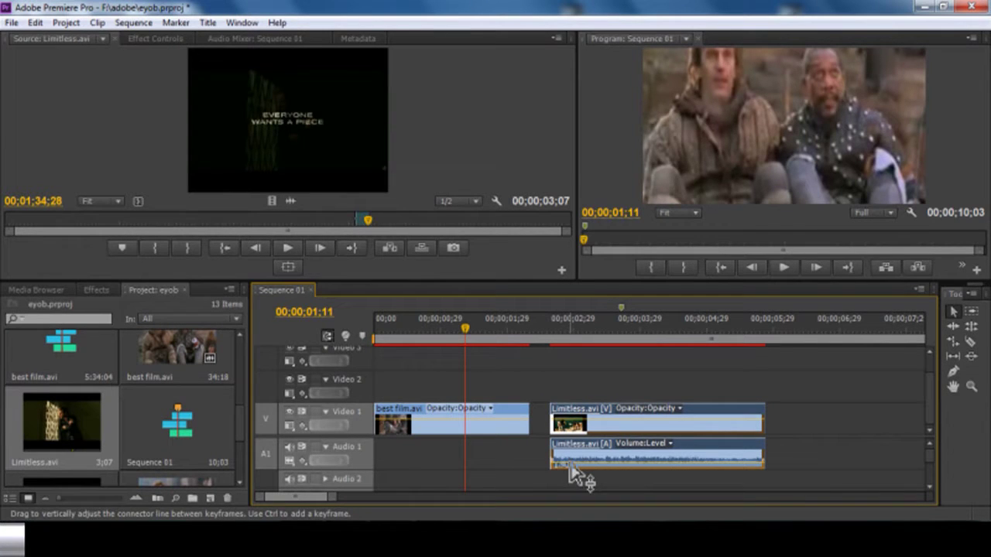
Step: Show the Limitless.avi clip's Volume effect settings, raise its audio volume line to 6.0 dB and settle it at 1.8 dB
left_click(151, 38)
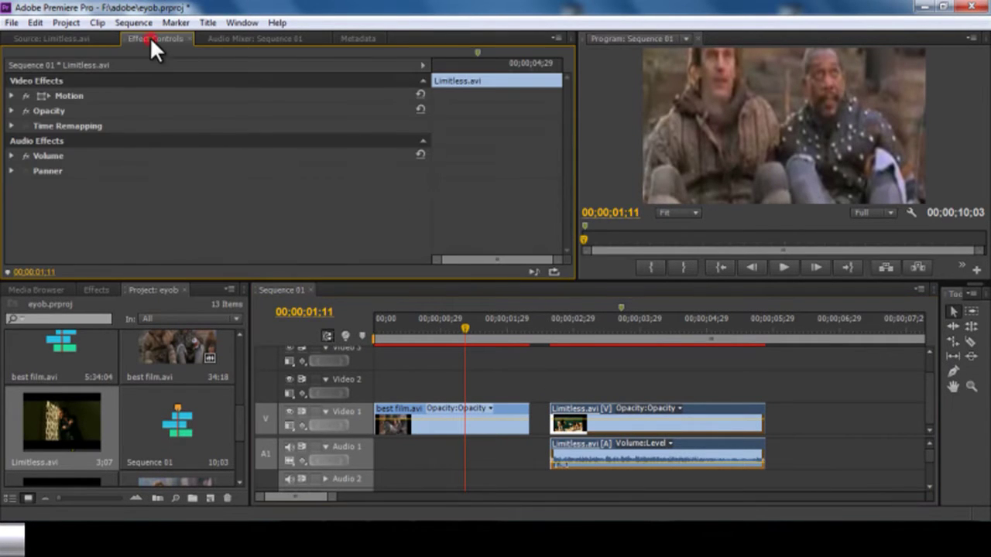
left_click(13, 153)
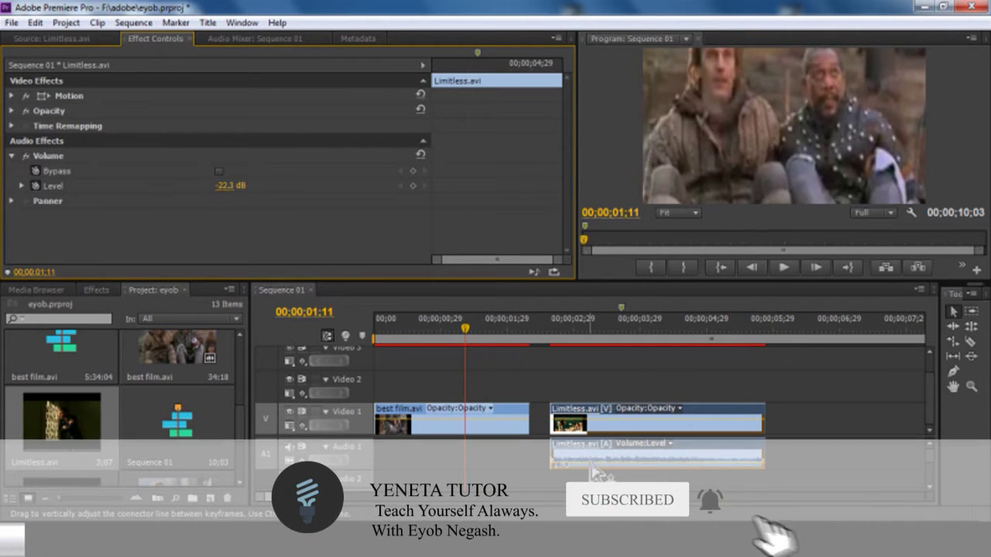
left_click_drag(591, 468, 590, 451)
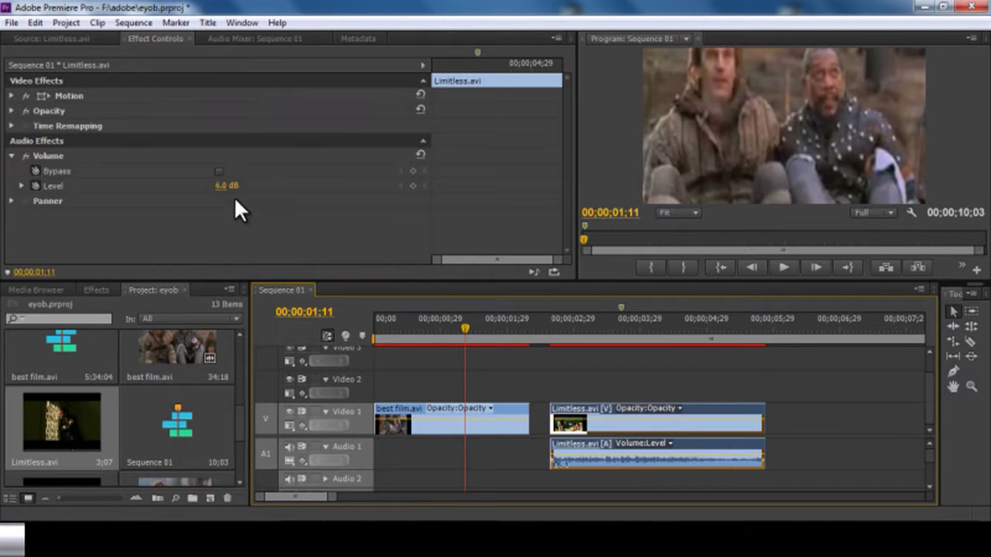
left_click(595, 457, "ctrl")
left_click_drag(596, 462, 596, 465)
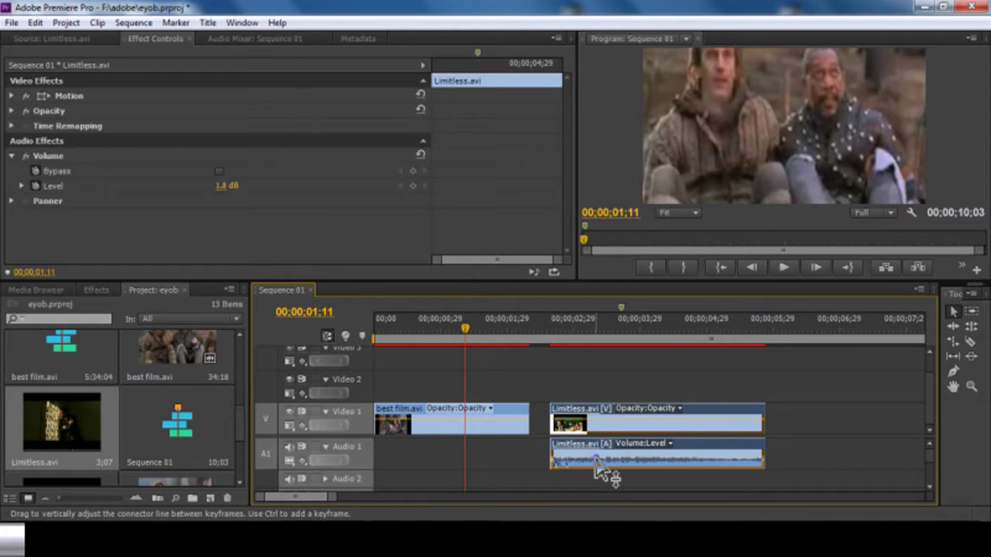
Step: Adjust the Limitless.avi clip's audio gain by 5 dB
right_click(595, 463)
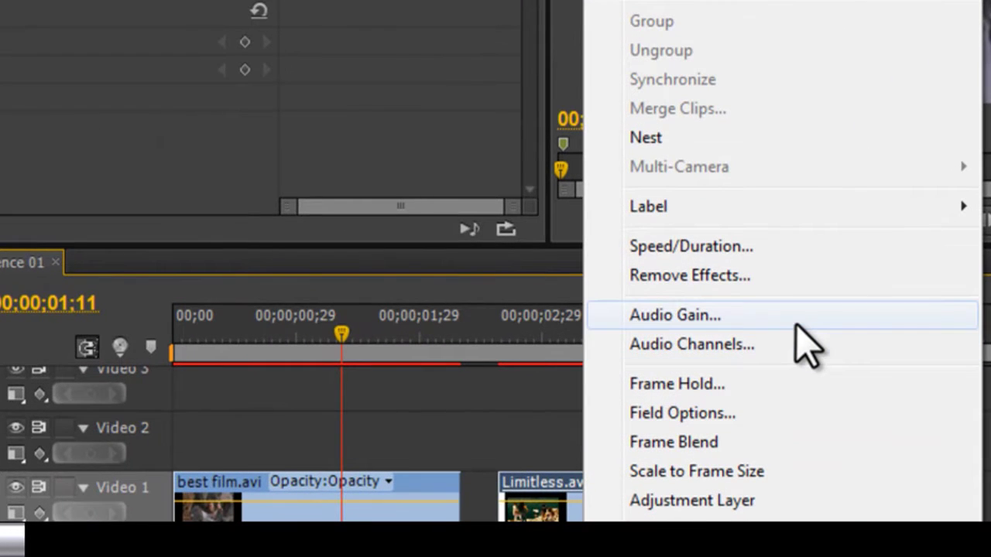
left_click(796, 327)
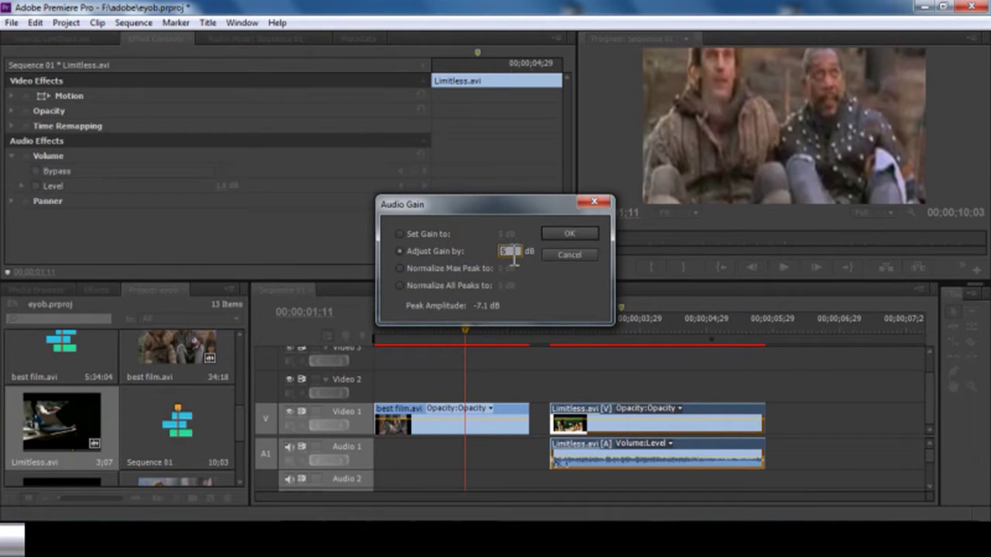
left_click(562, 230)
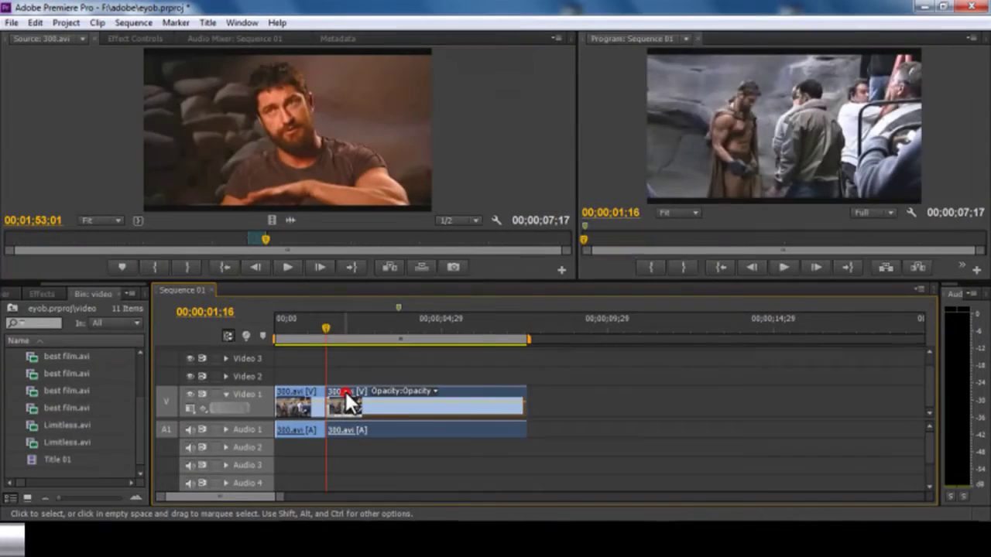
Step: Pull the second 300.avi segment away from the first, return the playhead to the sequence start and delete that segment
left_click_drag(344, 389, 394, 392)
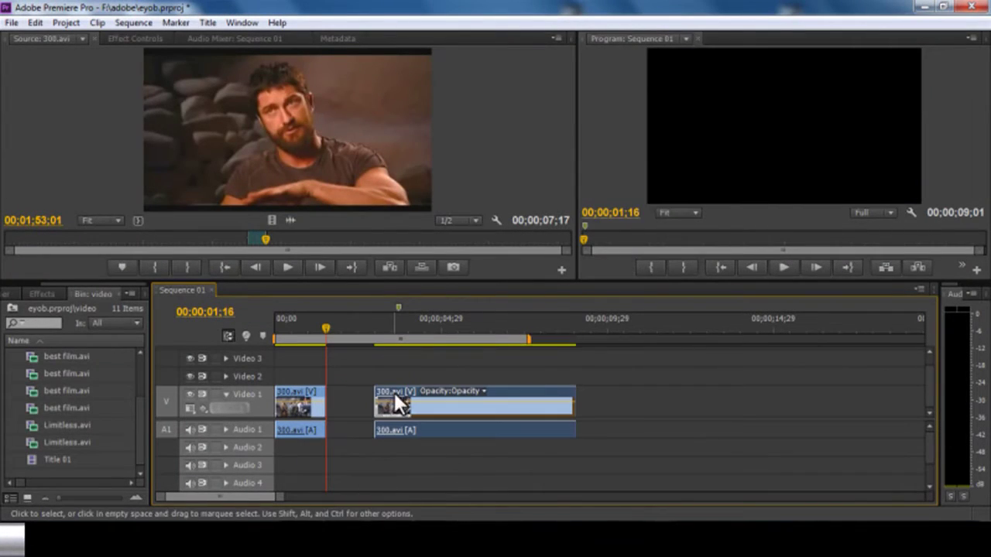
left_click_drag(300, 341, 268, 334)
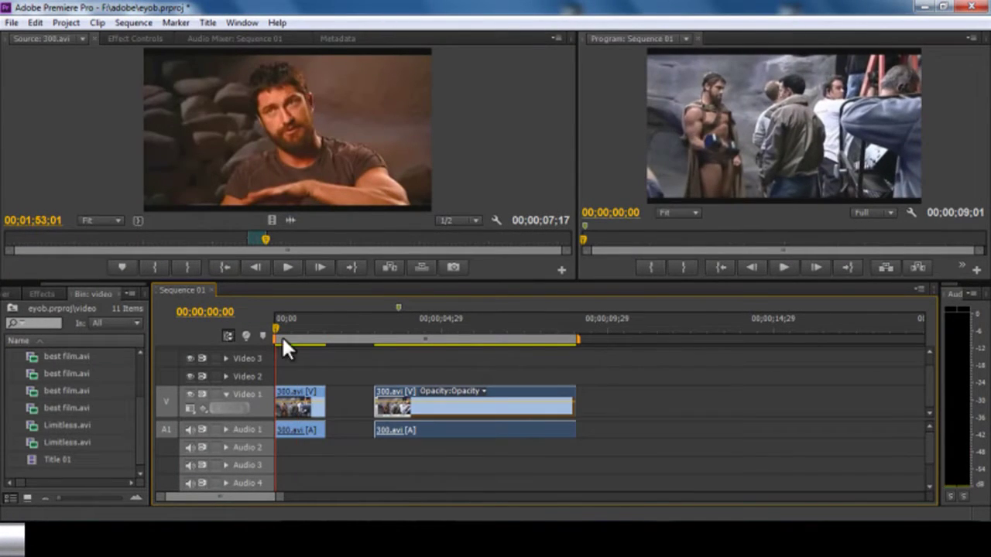
key("Delete")
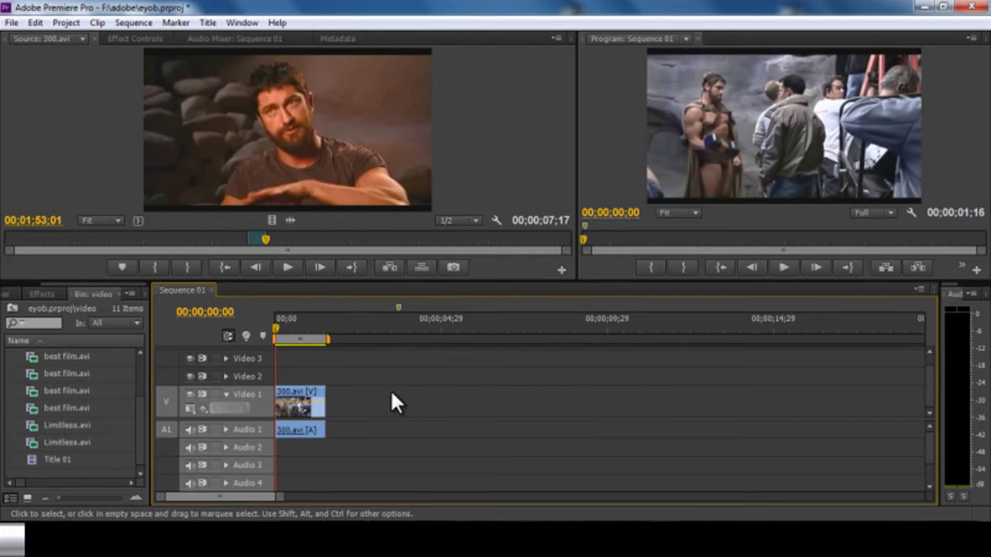
Step: Turn on keyframing for the remaining 300.avi clip's position, scale and rotation at 00;00;00;00
left_click(151, 37)
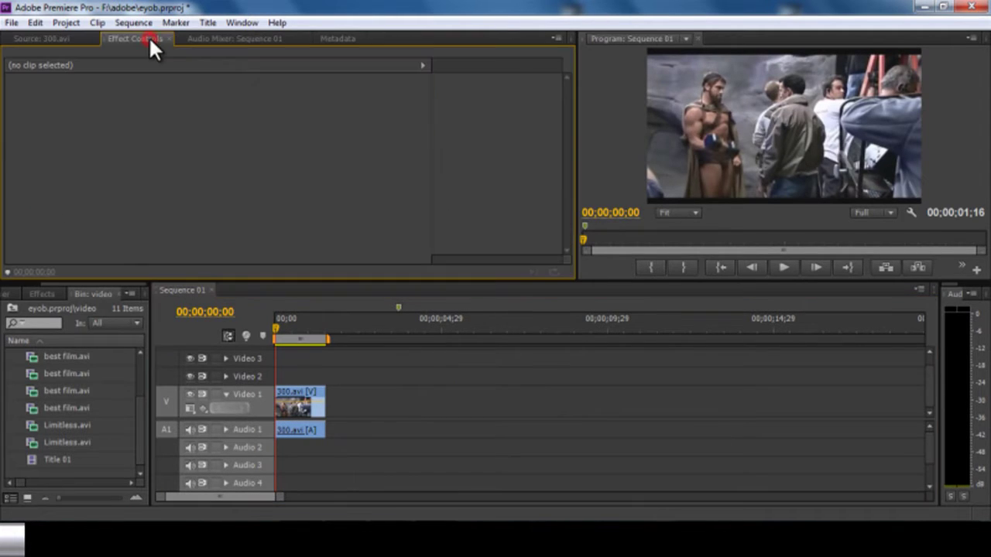
left_click(291, 391)
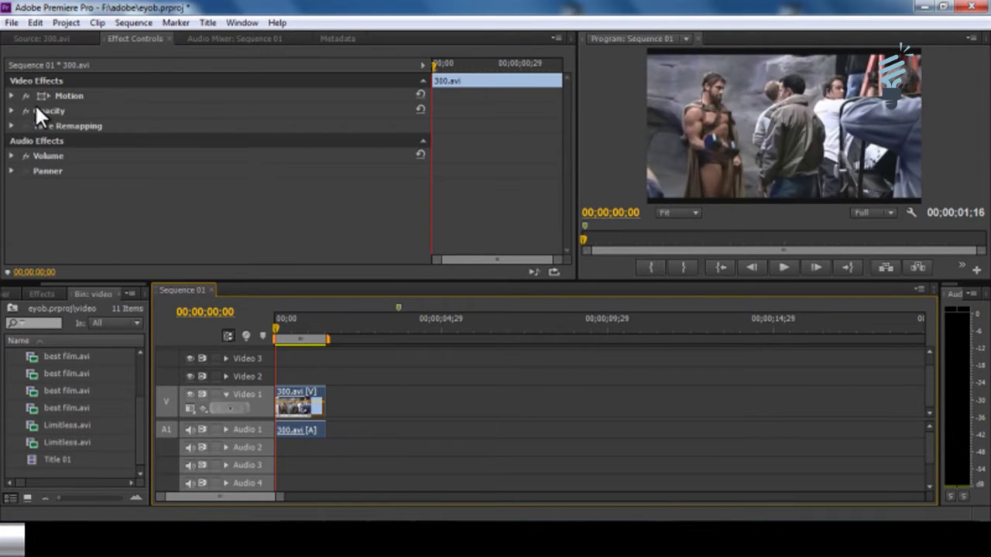
left_click(11, 95)
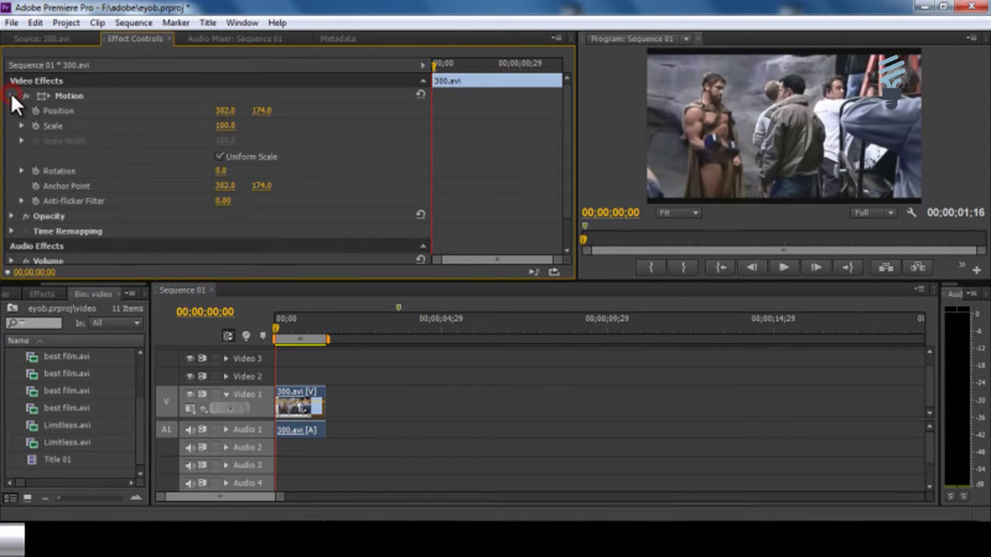
left_click(65, 96)
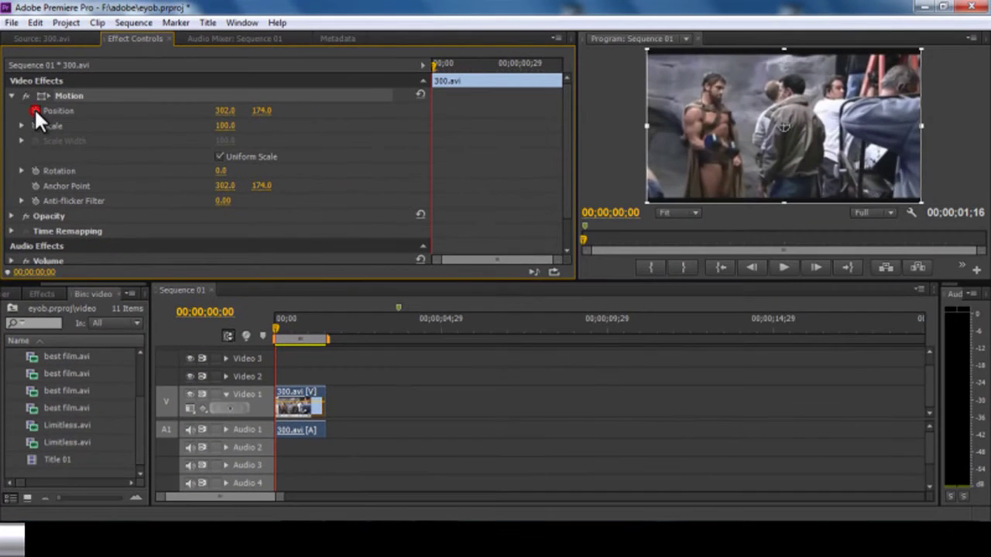
left_click(61, 149)
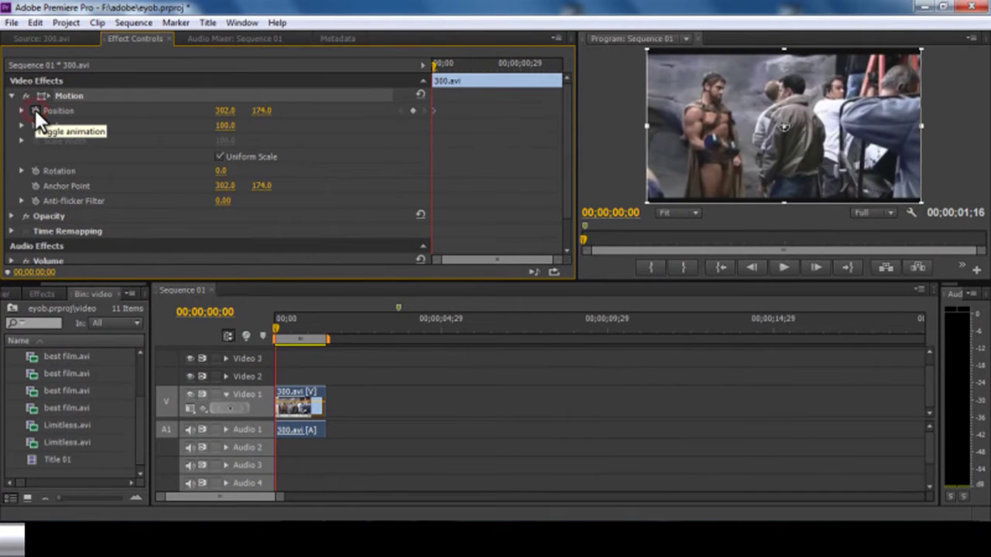
left_click(35, 124)
left_click(35, 169)
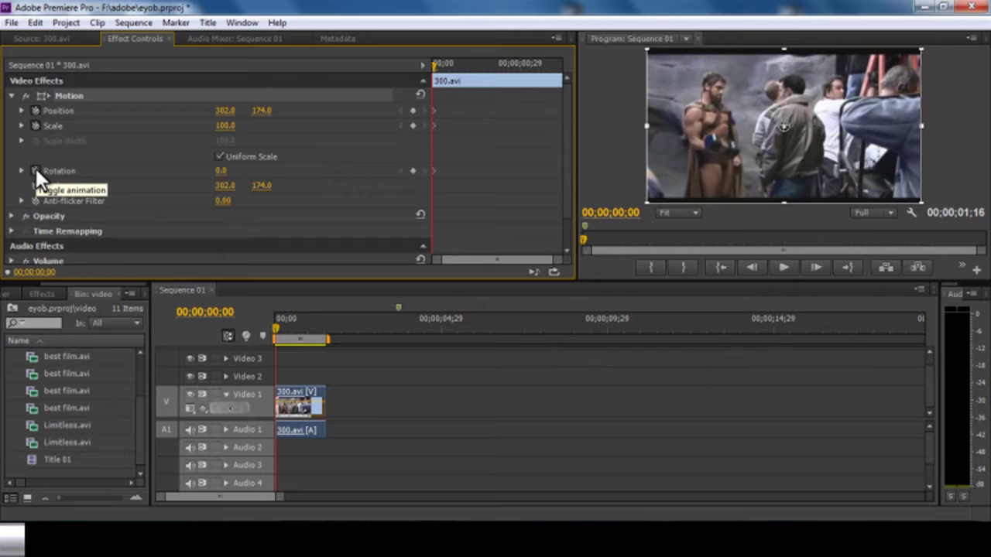
Step: Keyframe the 300.avi clip's horizontal position to 915 at 00;00;01;11 and to -312 at 00;00;00;00
left_click_drag(274, 325, 312, 334)
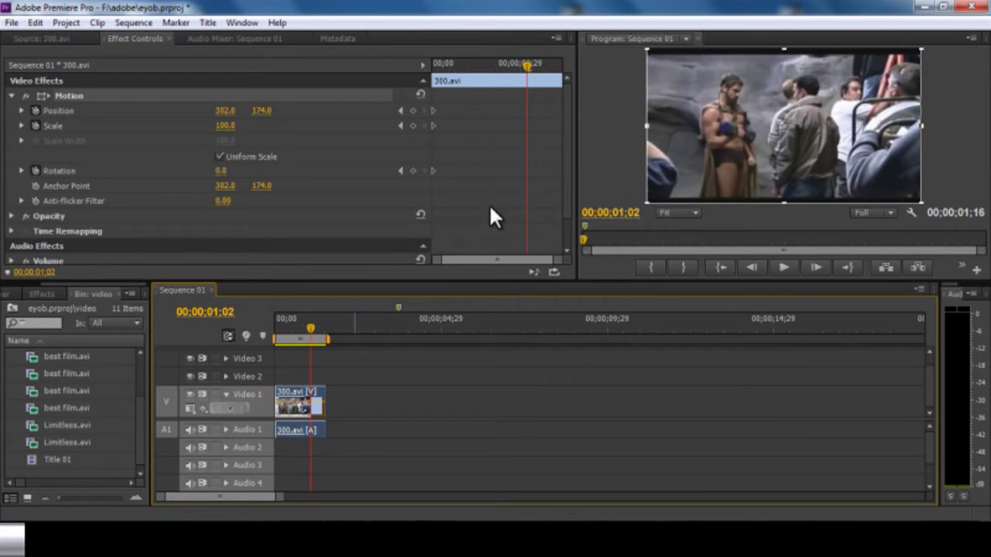
left_click_drag(526, 69, 552, 77)
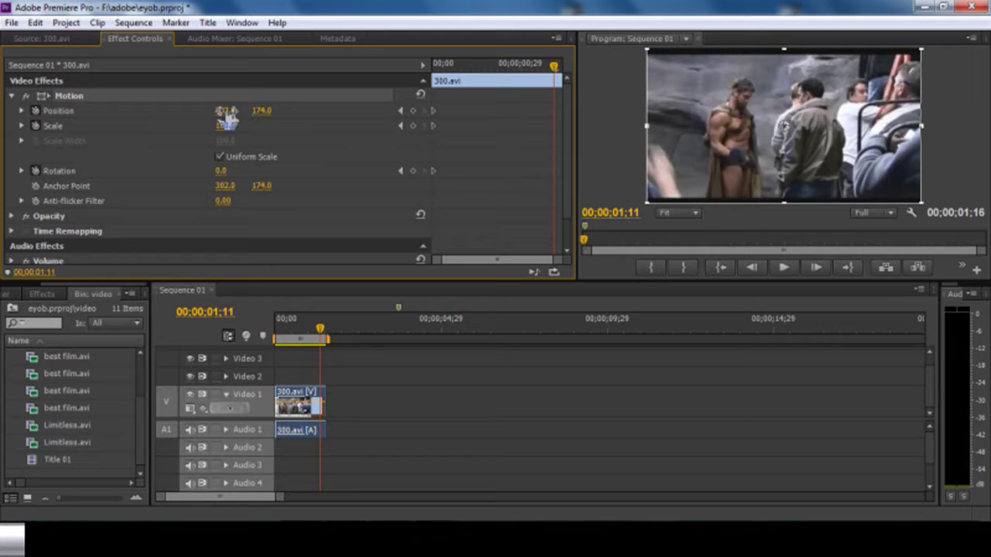
left_click_drag(226, 114, 689, 236)
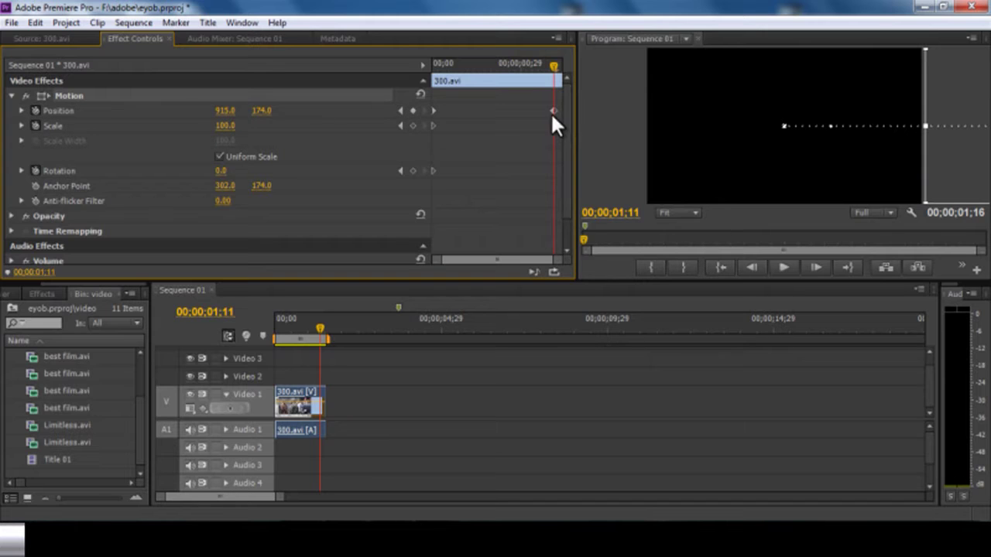
left_click(401, 109)
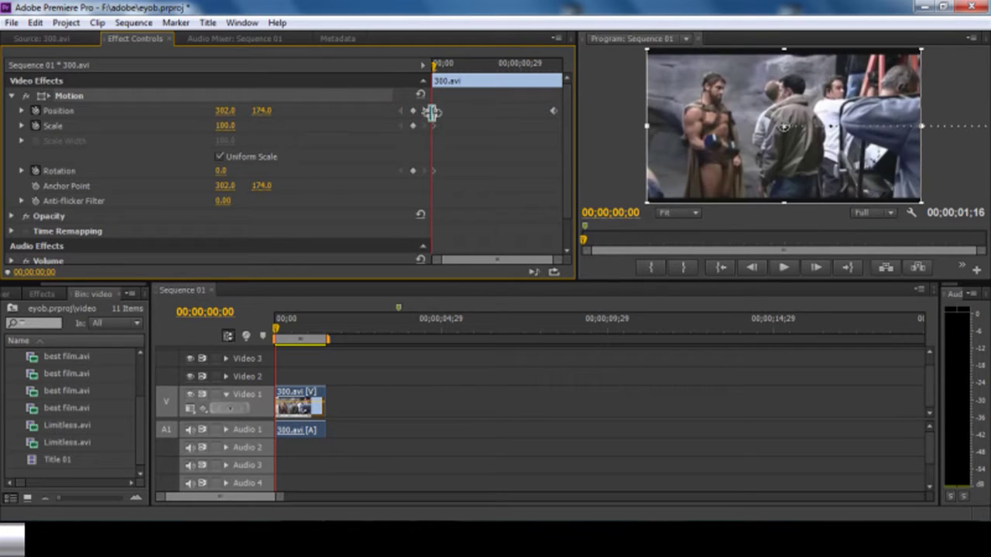
left_click_drag(224, 111, 10, 167)
Step: Play the sequence from the start to preview the slide and place the playhead at 00;00;00;18
left_click(275, 324)
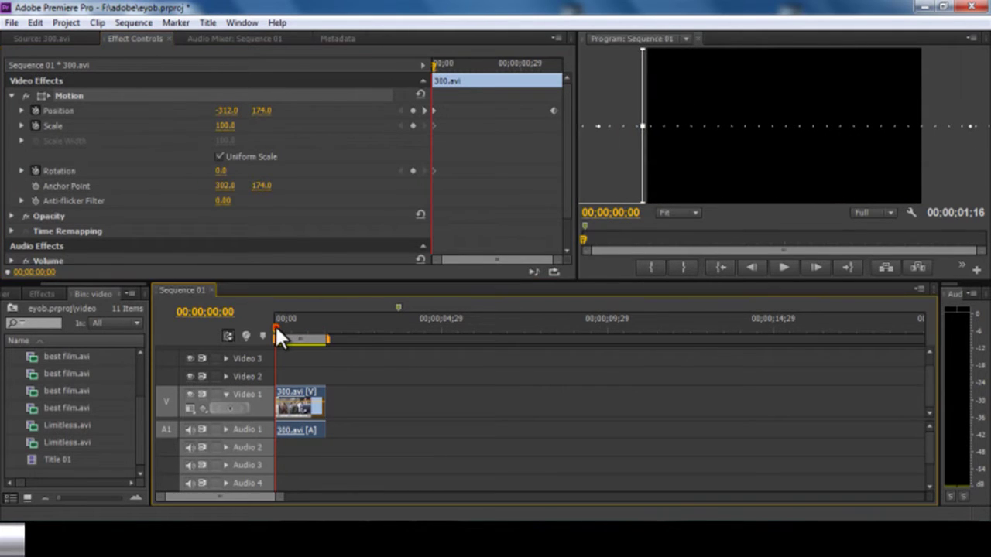
left_click(298, 375)
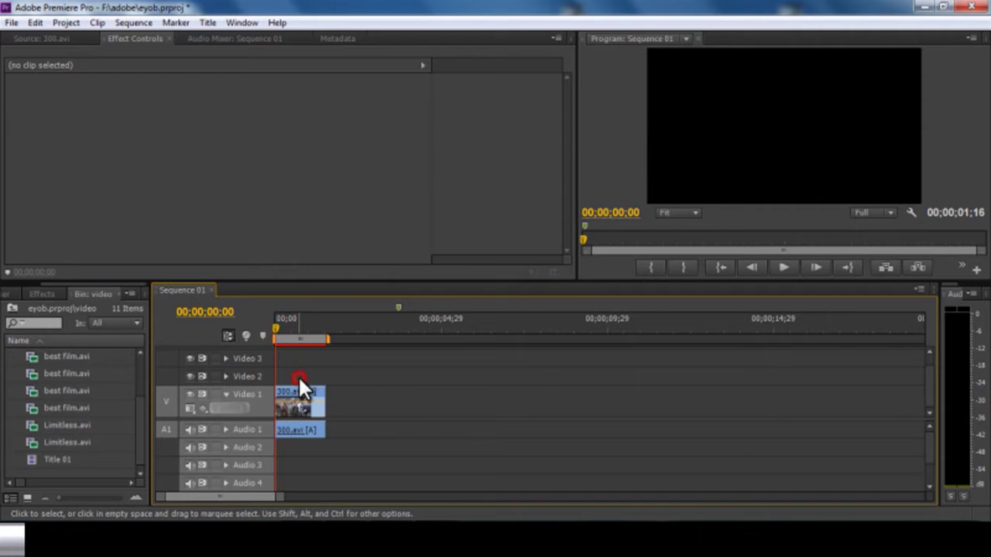
key("space")
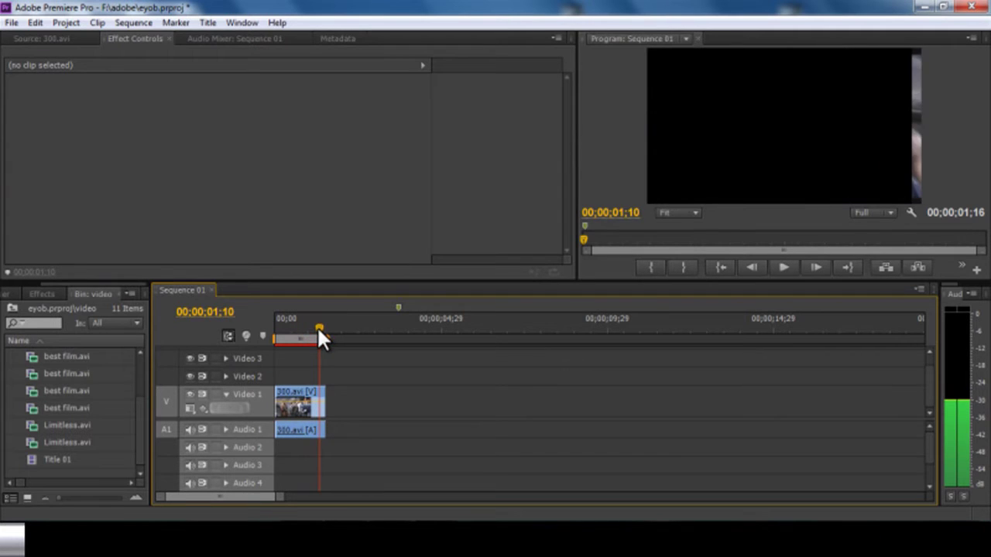
left_click(293, 328)
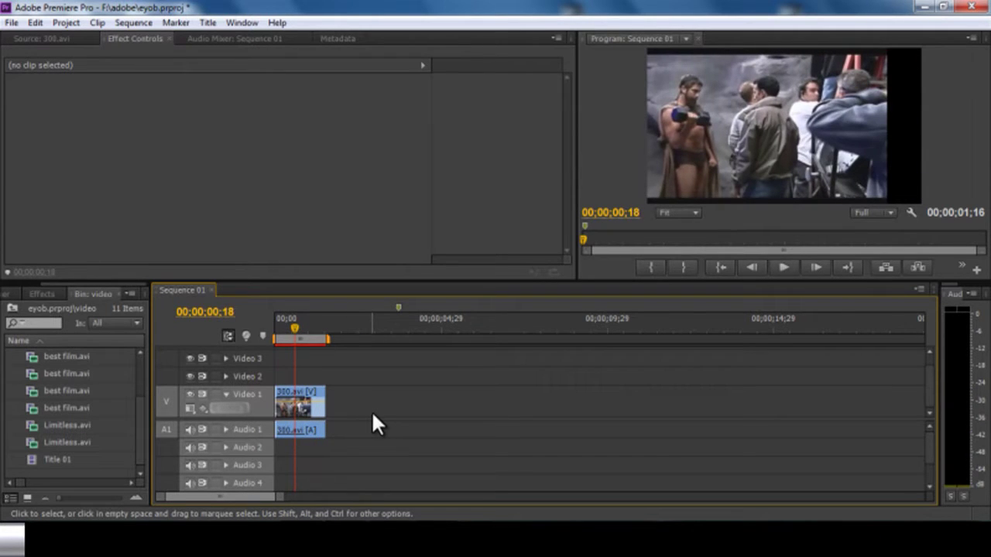
Step: Move the 300.avi clip's ending position keyframe earlier and play the sequence from the start to preview the faster slide
left_click(314, 390)
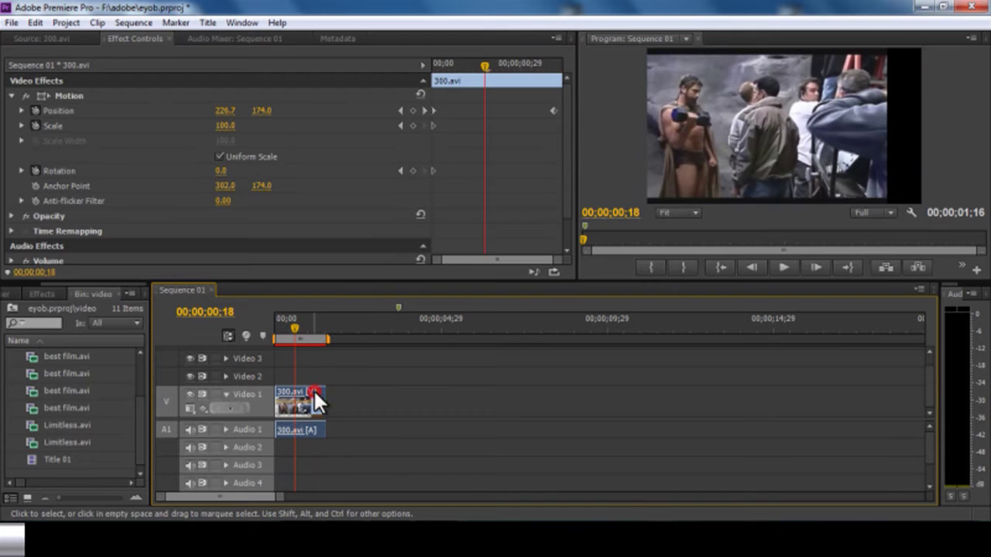
left_click_drag(553, 110, 500, 113)
left_click_drag(294, 326, 270, 329)
key("space")
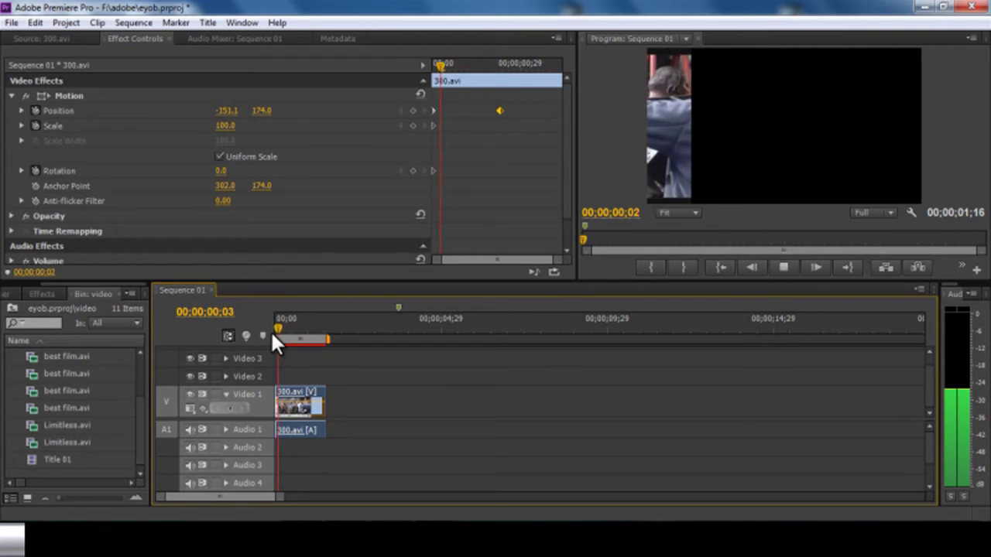
key("space")
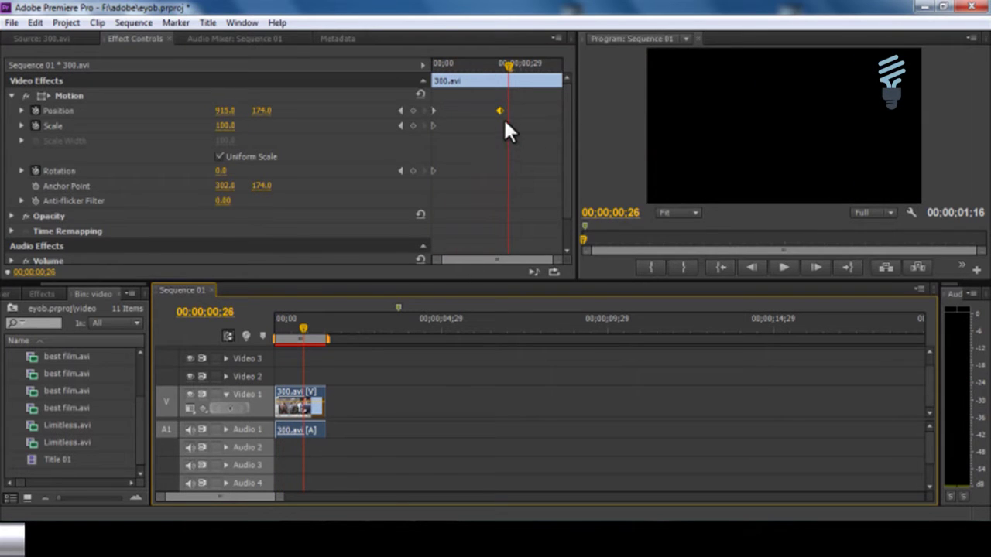
Step: Bring the ending position keyframe still closer to the first one and replay the slide from the sequence start
left_click_drag(500, 109, 464, 111)
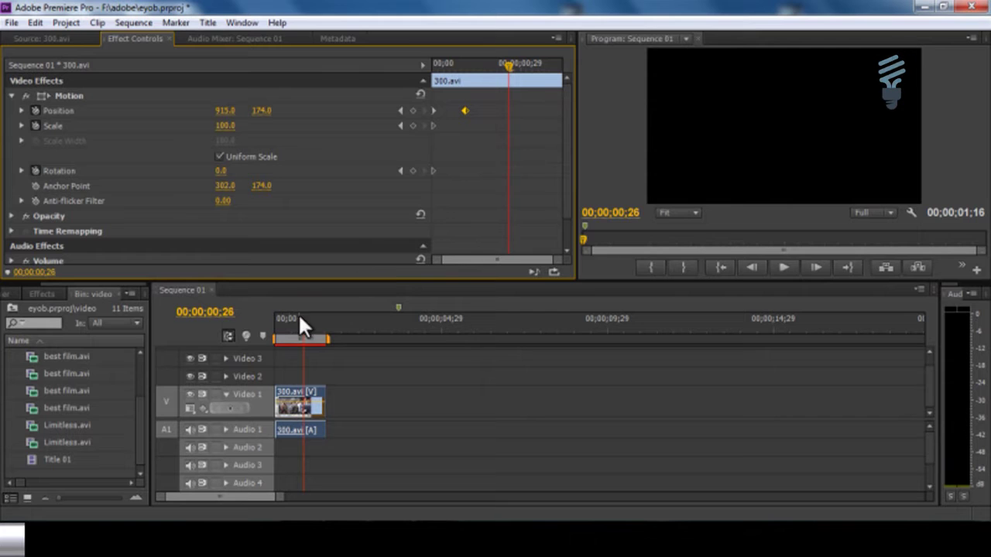
left_click(273, 327)
key("space")
key("space")
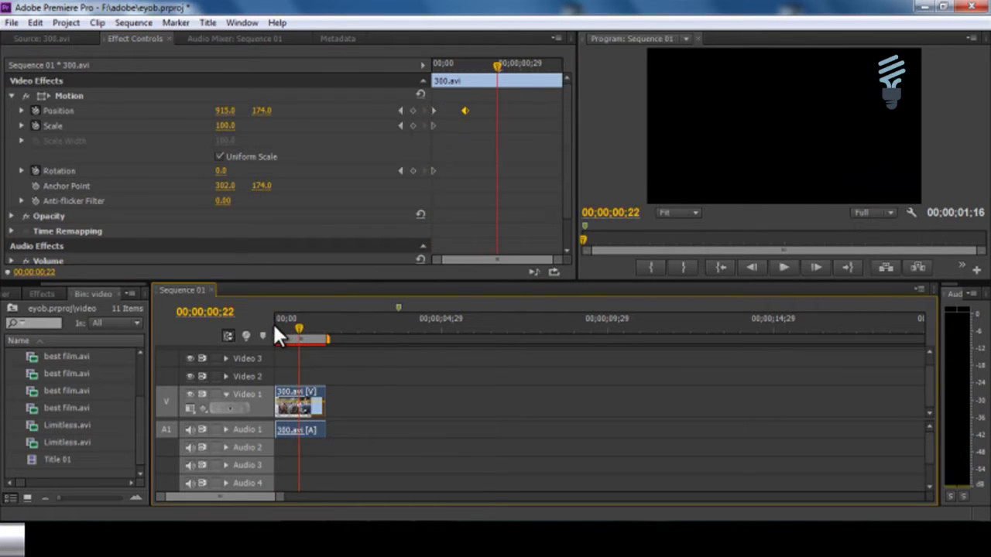
Step: Move the ending position keyframe to the end of the 300.avi clip, return to its first position keyframe and select the Motion effect
left_click_drag(465, 109, 562, 118)
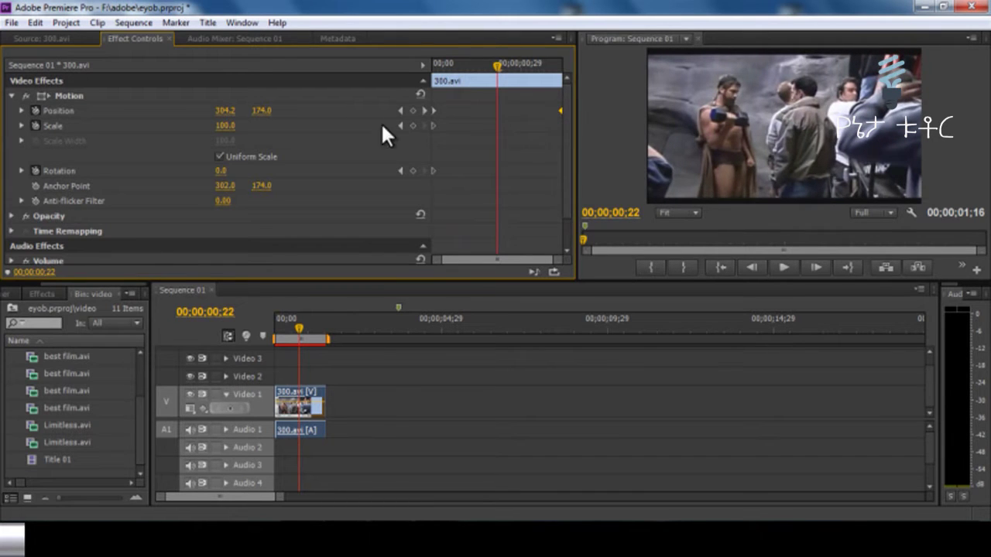
left_click(399, 109)
left_click(229, 111)
left_click(102, 95)
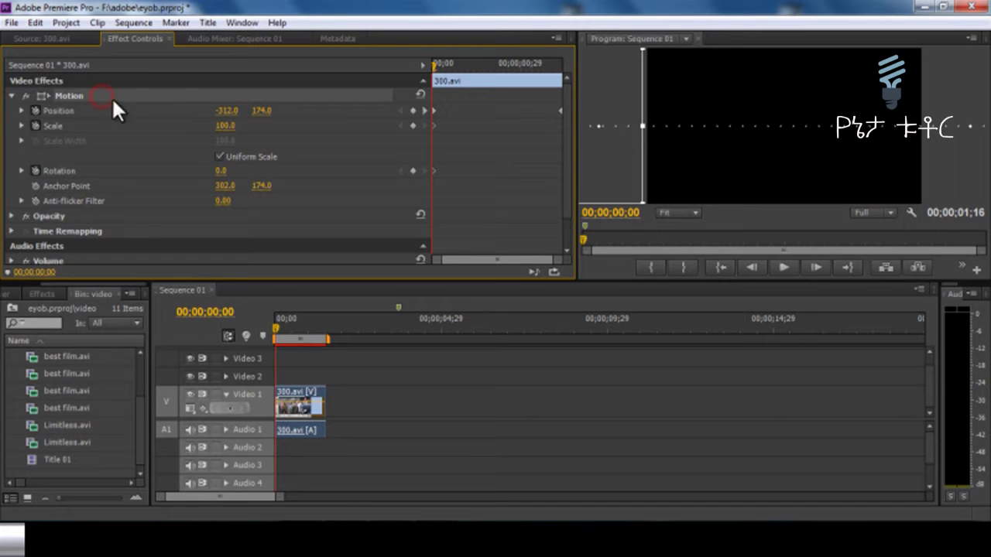
Step: Remove the starting and ending position keyframes from the 300.avi clip and return its position to 302.0, 174.0
mouse_move(227, 116)
left_mouse_down()
mouse_move(246, 120)
mouse_move(234, 120)
left_mouse_up()
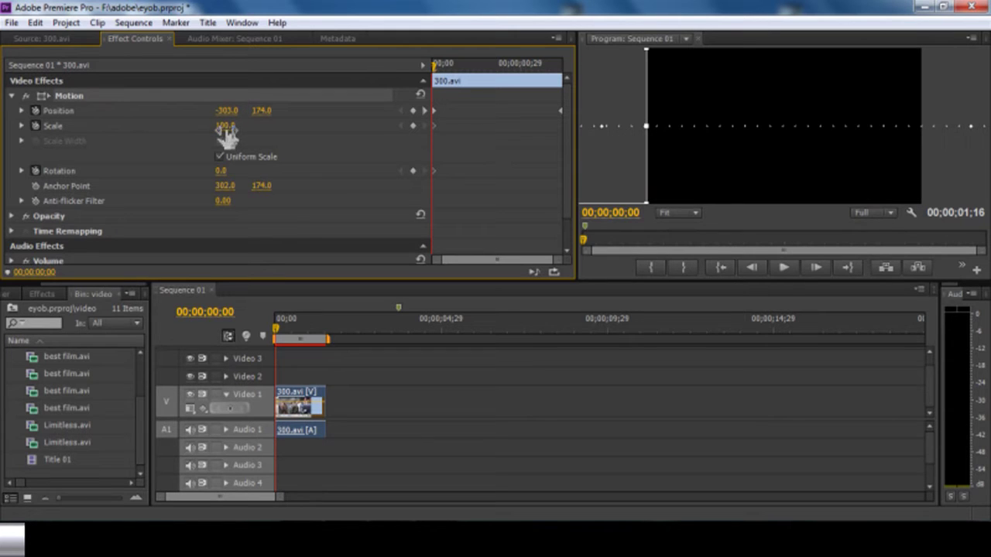
left_click(225, 128)
left_click(414, 110)
left_click(421, 111)
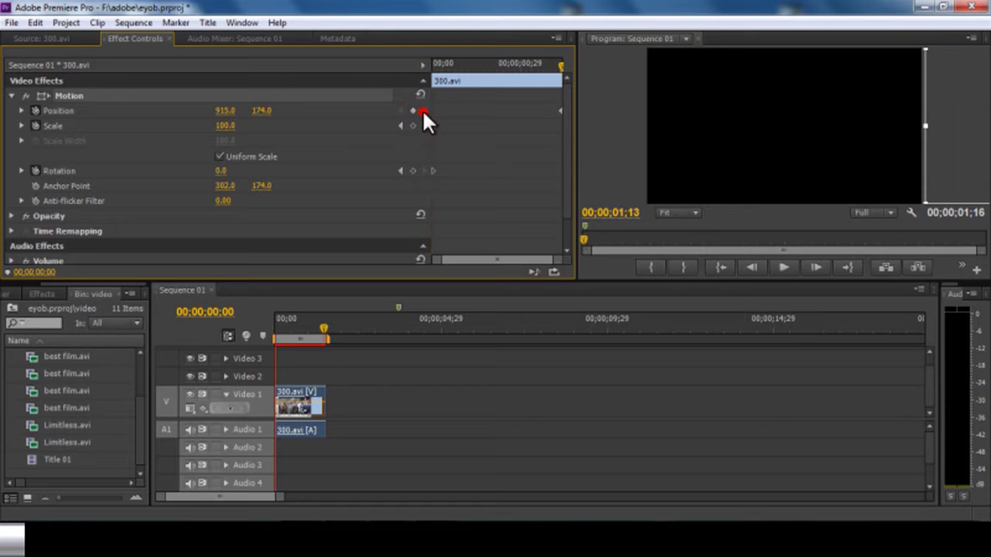
left_click(408, 109)
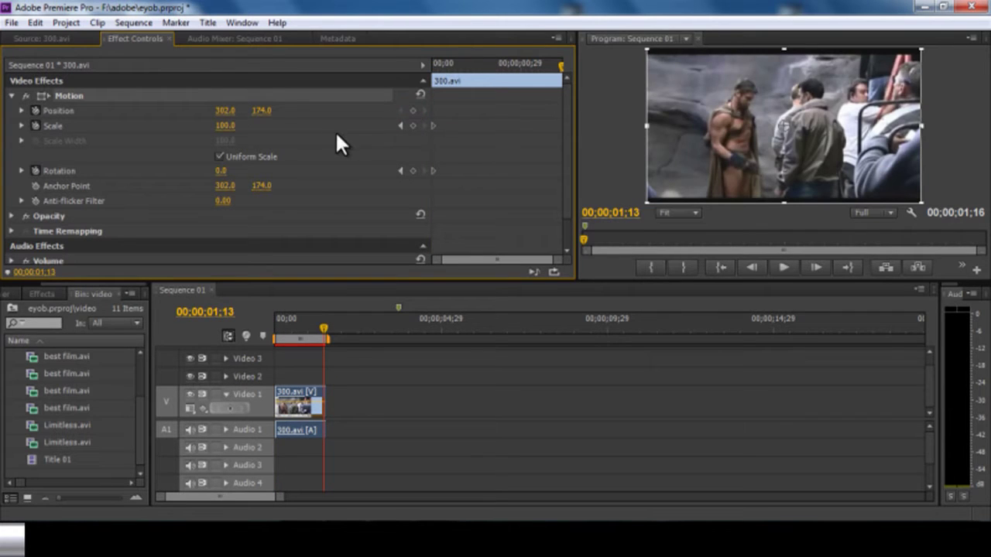
Step: Add a scale keyframe at 00;00;01;13 on the 300.avi clip and set the first scale keyframe to 0
left_click(411, 126)
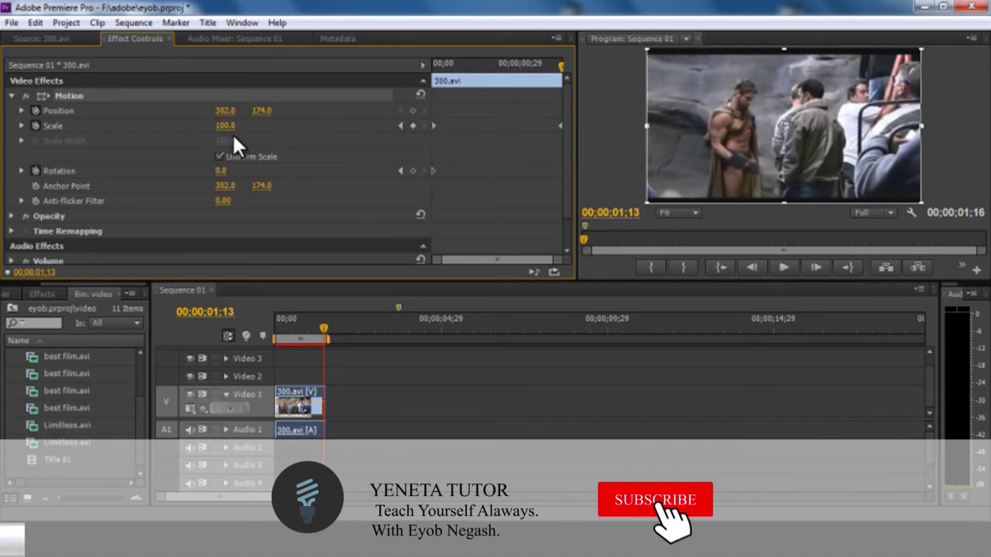
left_click(399, 126)
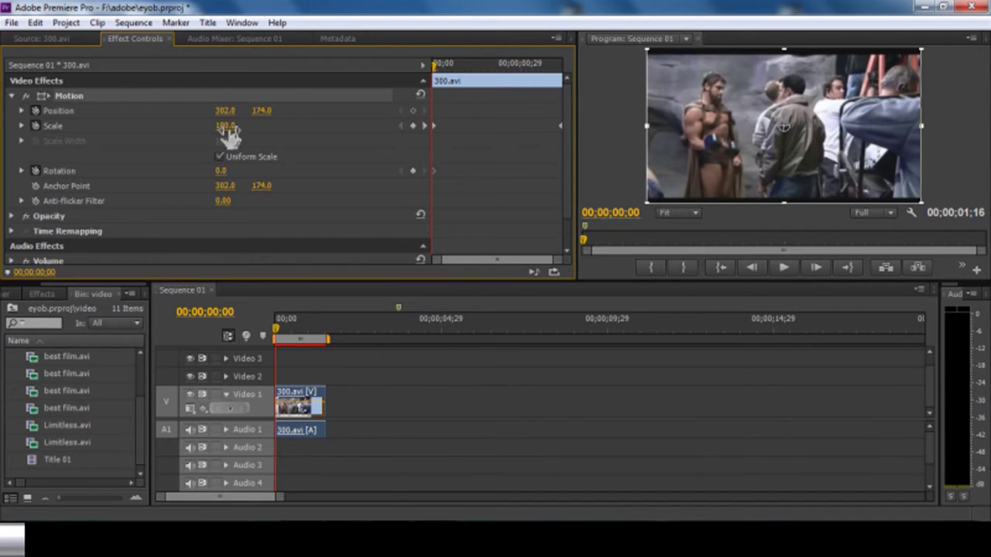
left_click(226, 126)
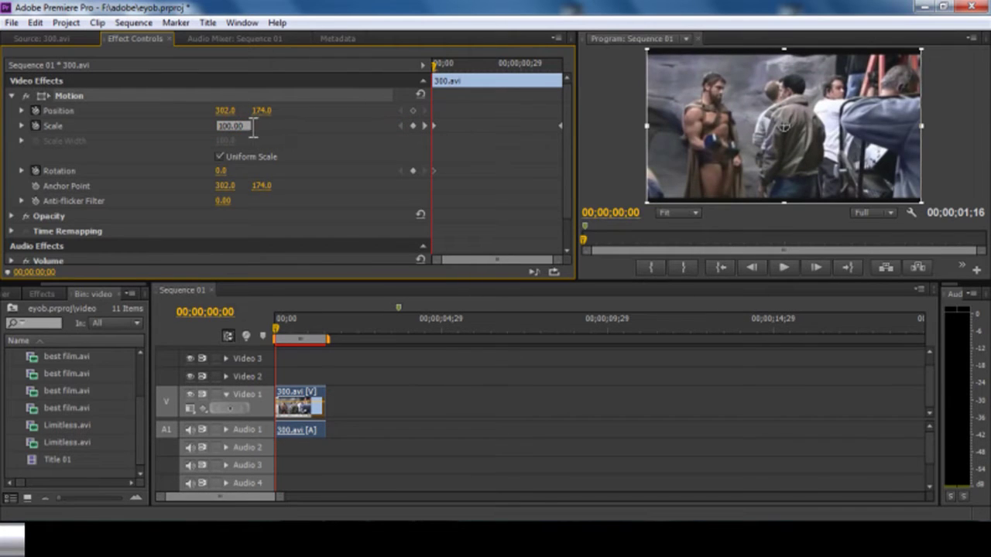
left_click_drag(250, 125, 206, 122)
type("0")
left_click(325, 131)
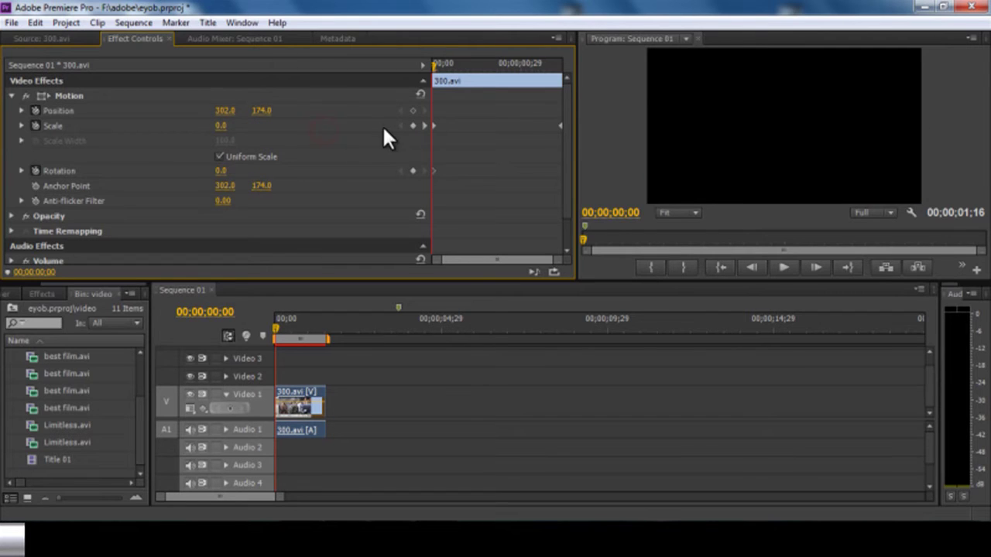
Step: Play the sequence from the start to preview the clip scaling up
left_click(276, 325)
left_click_drag(273, 327, 272, 353)
key("space")
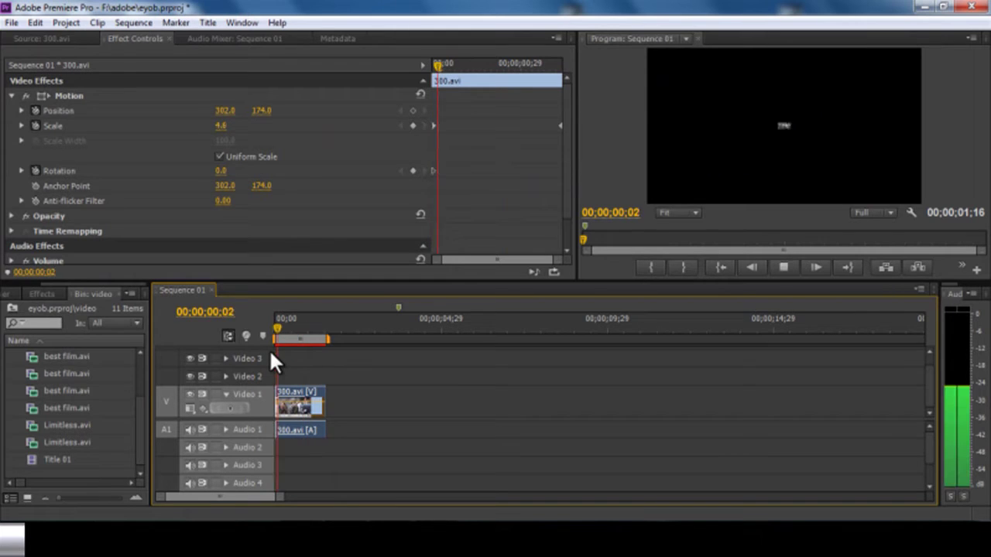
key("space")
Step: Extend the end of the 300.avi clip to 00;00;03;13, reselect the clip, and play and scrub it to check the scaling
left_click_drag(327, 387, 391, 396)
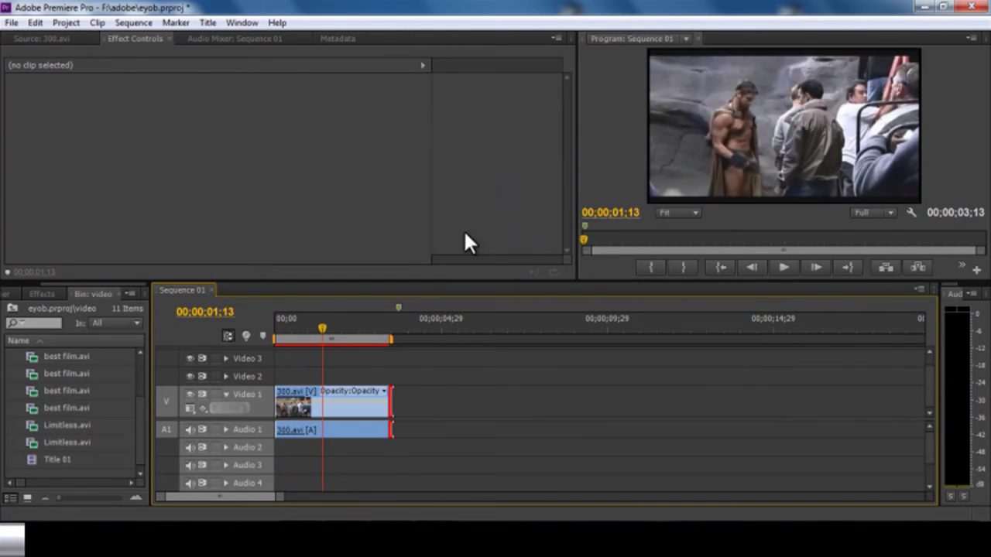
left_click(345, 399)
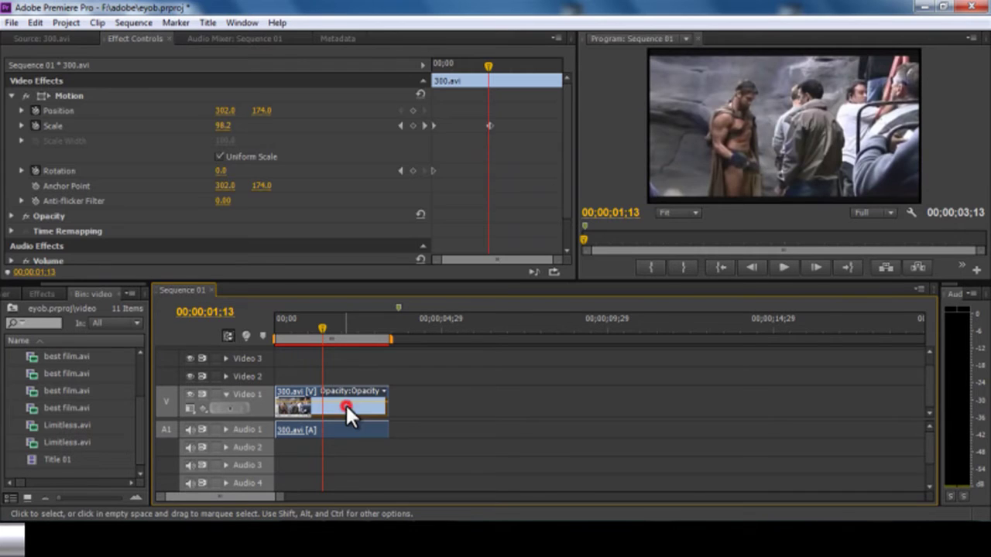
left_click(487, 70)
key("space")
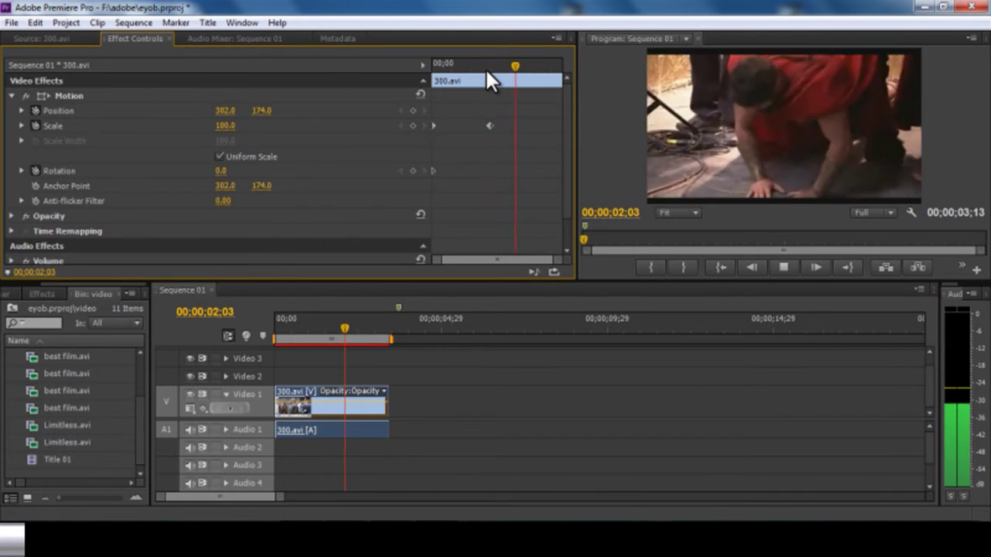
key("space")
left_click_drag(282, 321, 313, 333)
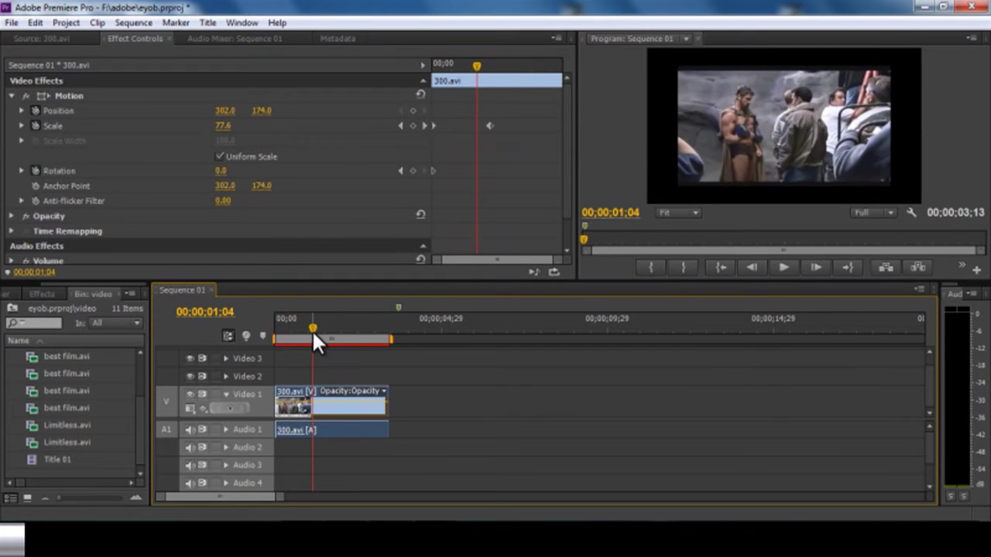
Step: Add a rotation keyframe at the ending scale keyframe and set the first rotation keyframe to 360 degrees
left_click(423, 125)
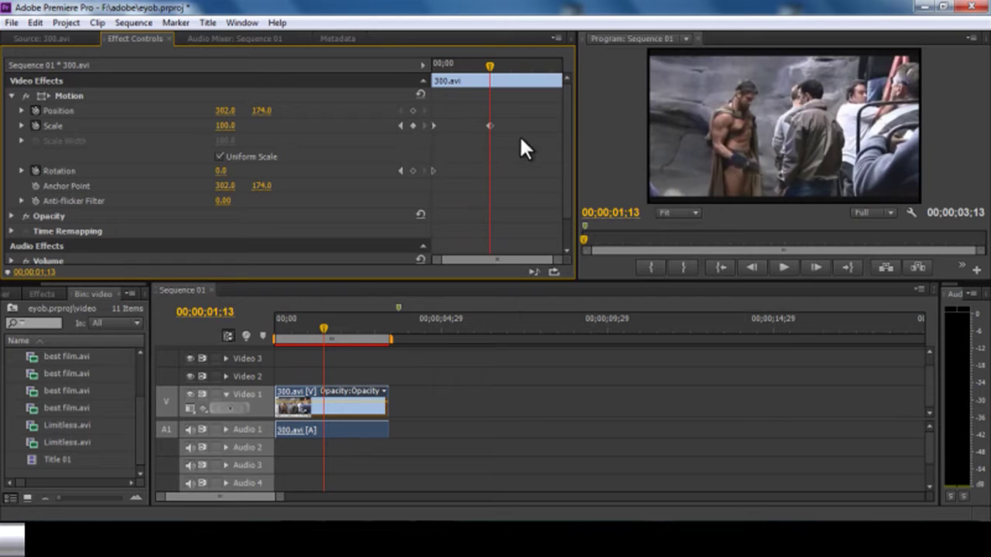
left_click(411, 171)
left_click(401, 169)
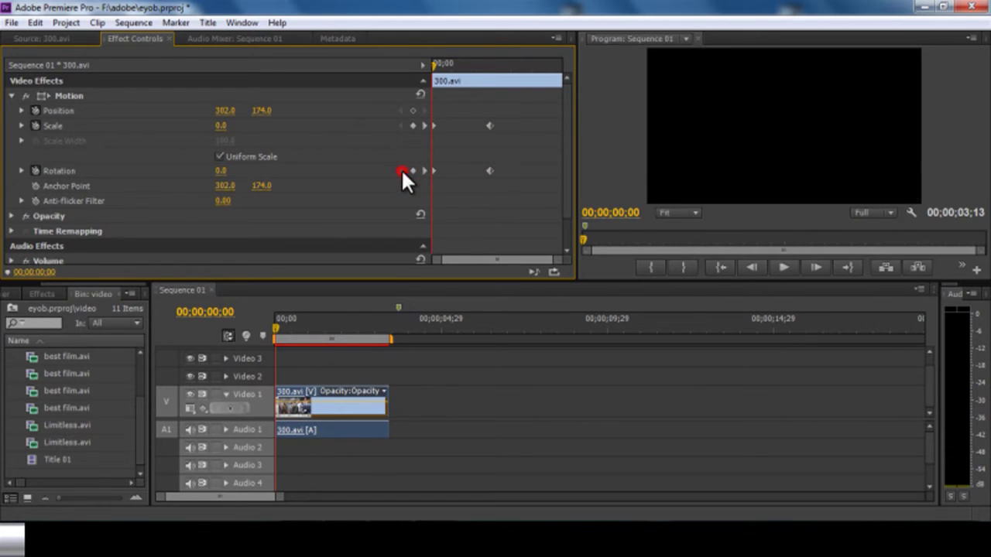
left_click(225, 171)
type("360")
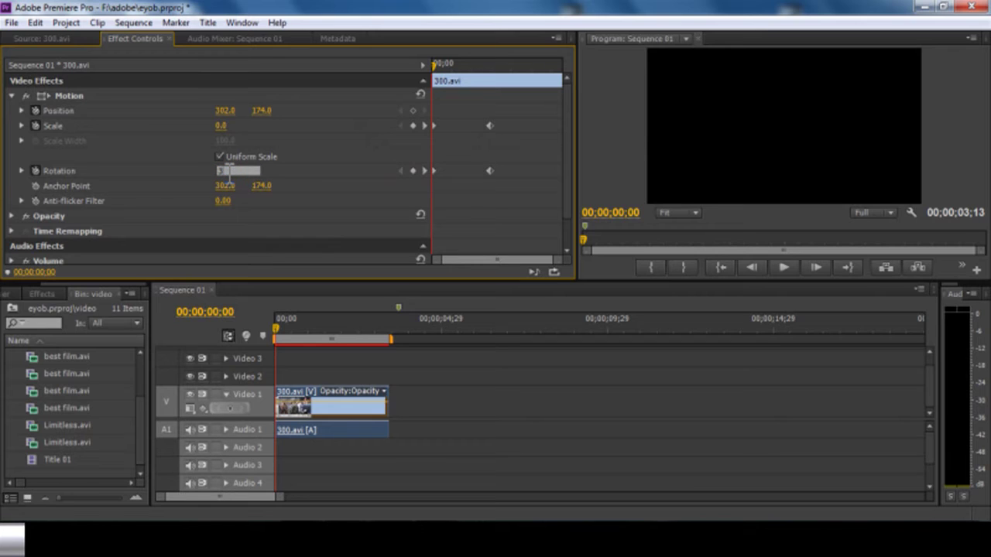
left_click(297, 172)
Step: Play the sequence twice from the start to preview the combined rotation and scaling of 300.avi
key("space")
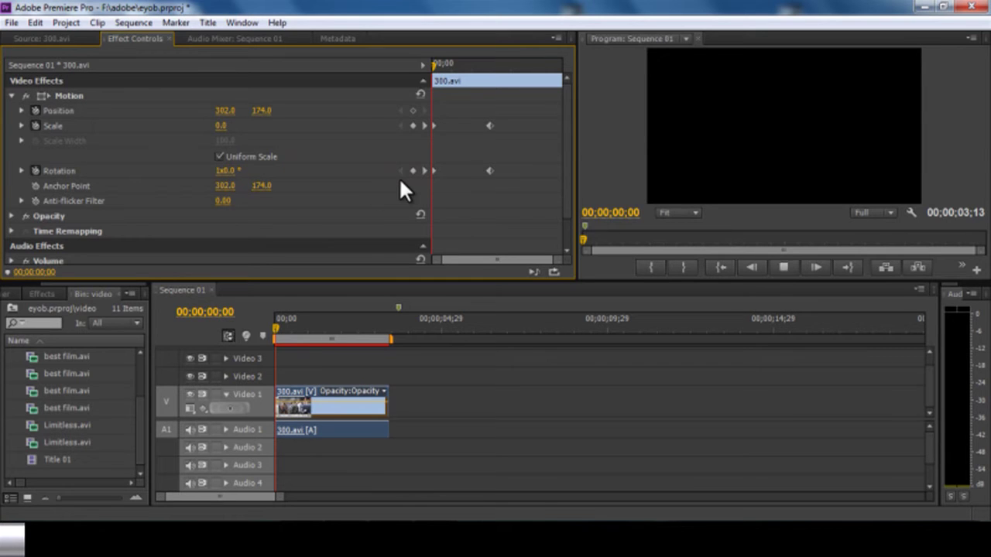
key("space")
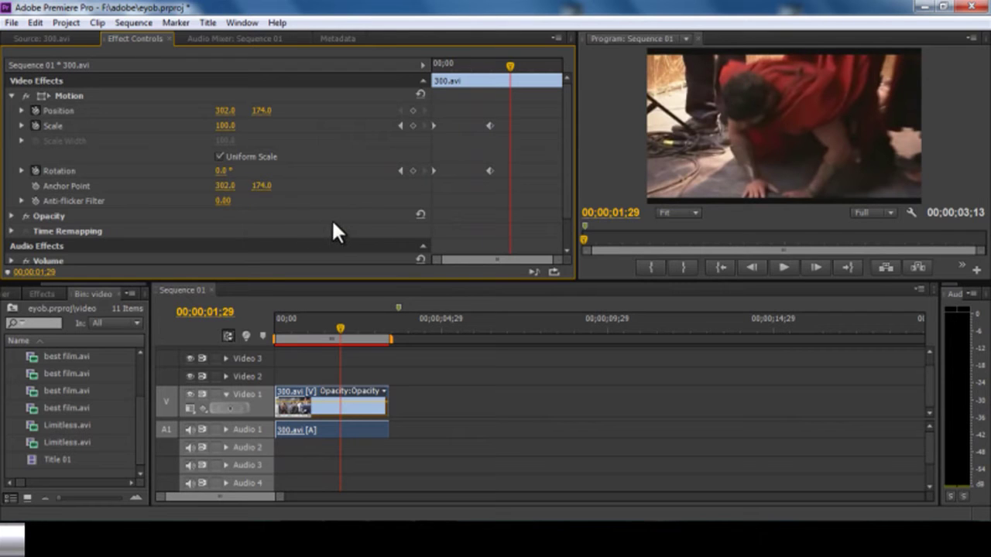
left_click(279, 322)
left_click(274, 325)
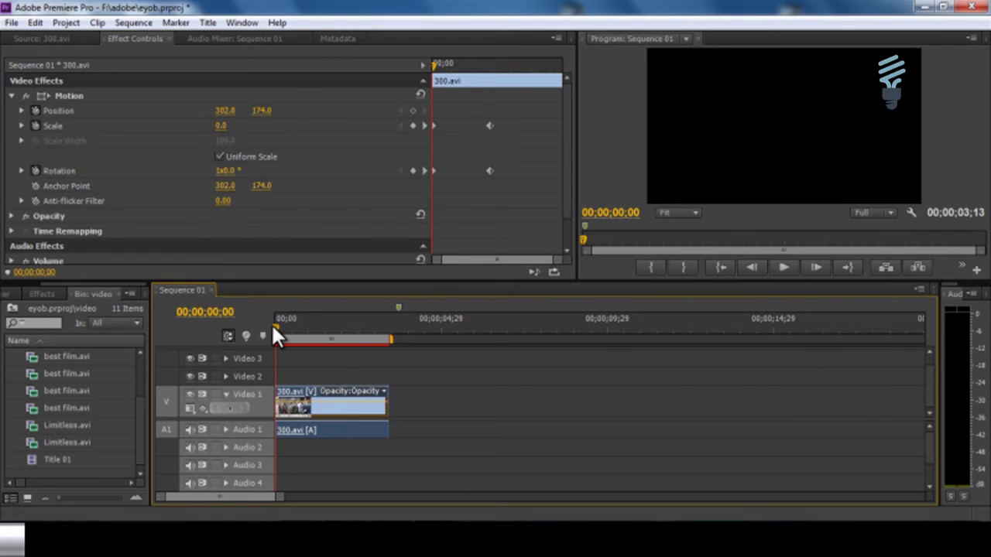
key("space")
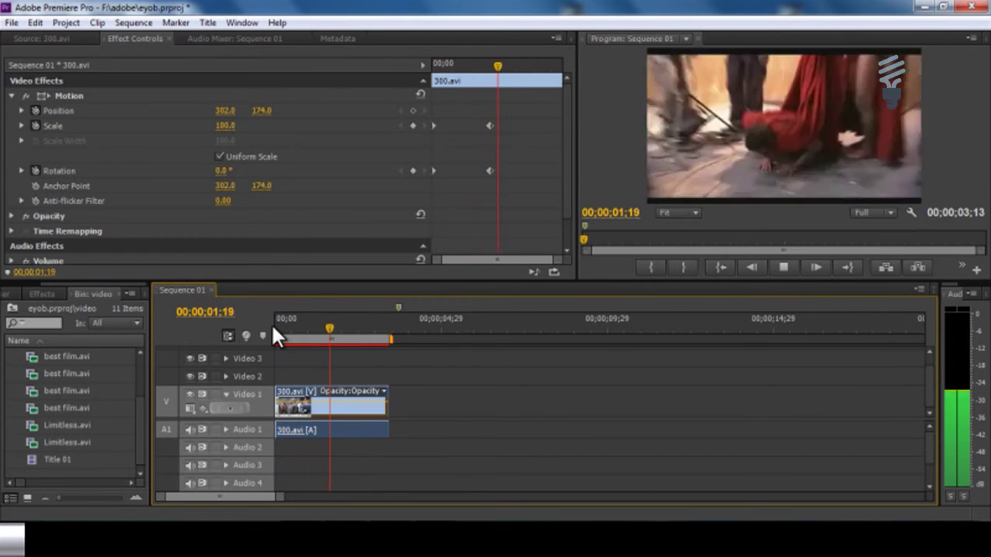
key("space")
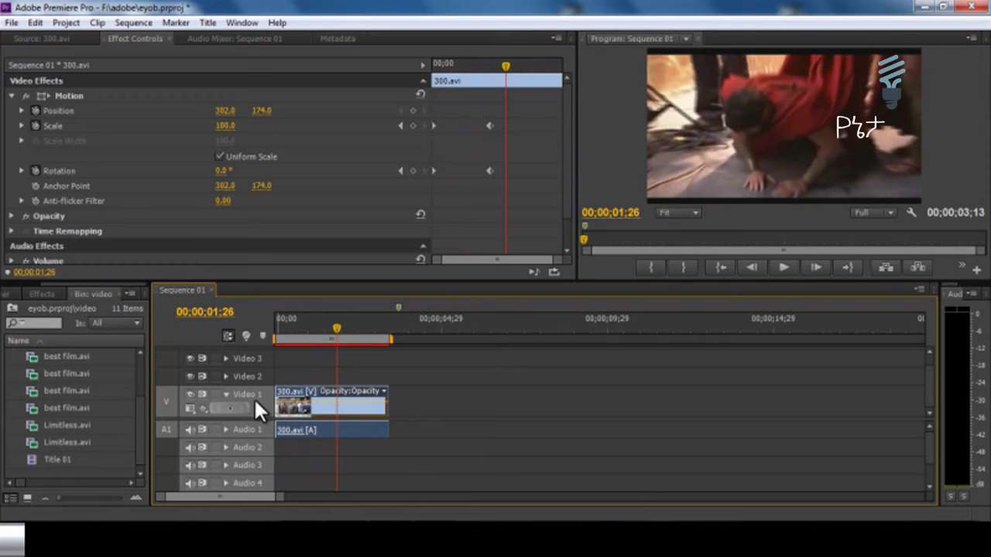
Step: Expand the Opacity settings of the 300.avi clip and step back to its first rotation keyframe
left_click_drag(563, 157, 567, 196)
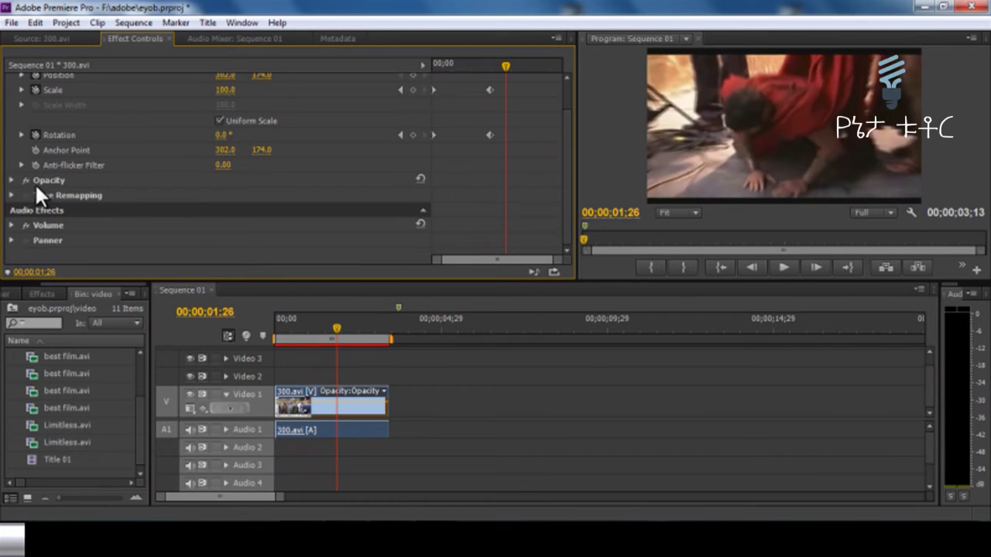
left_click(10, 179)
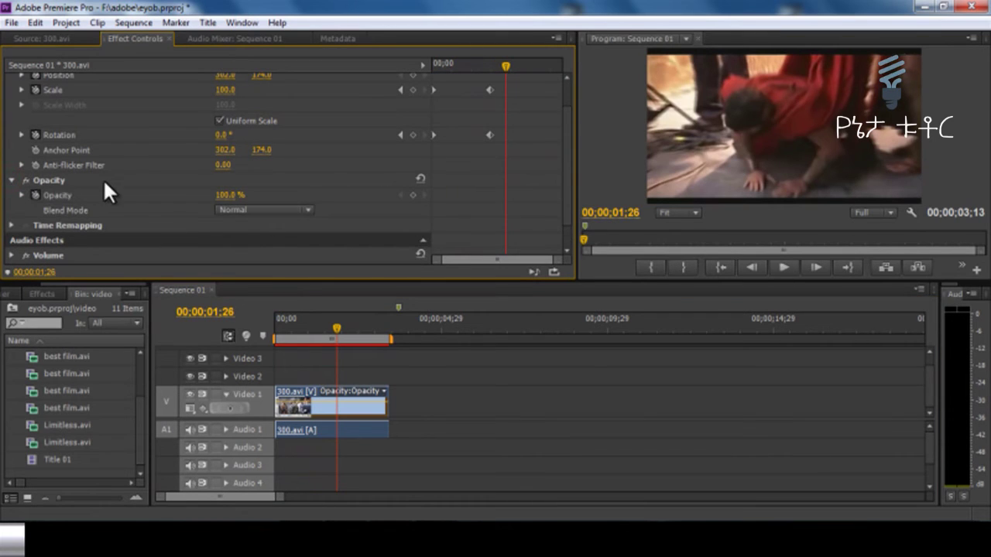
left_click(400, 134)
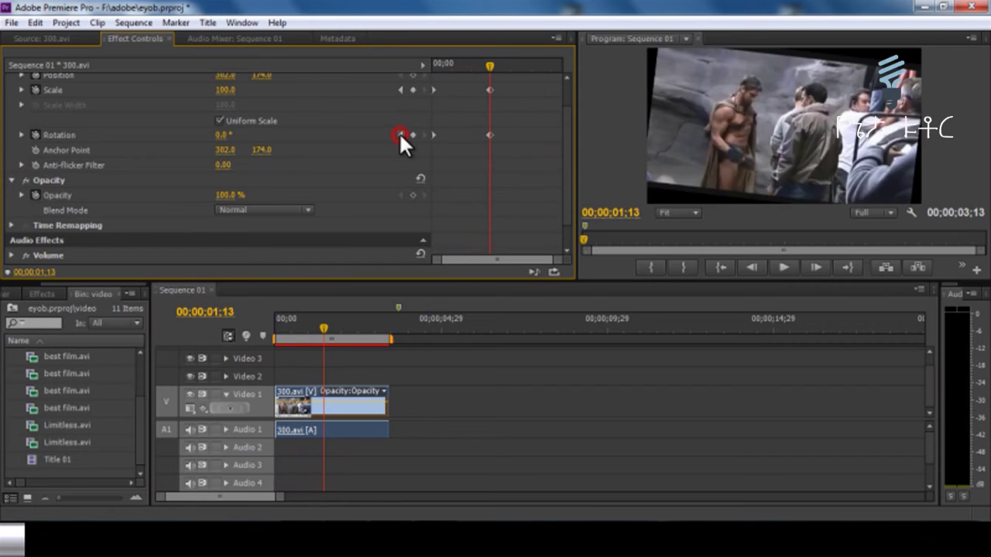
left_click(399, 134)
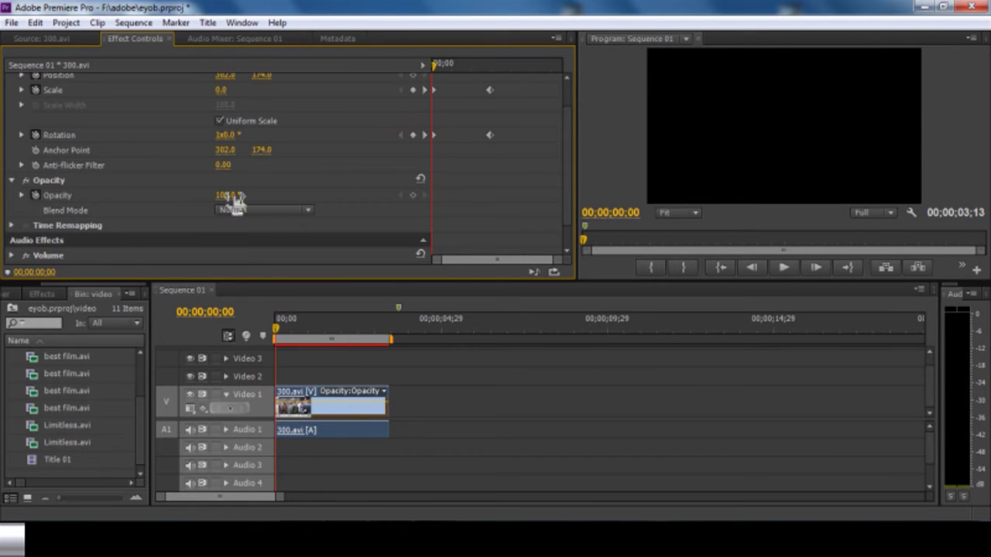
left_click(424, 134)
left_click(415, 193)
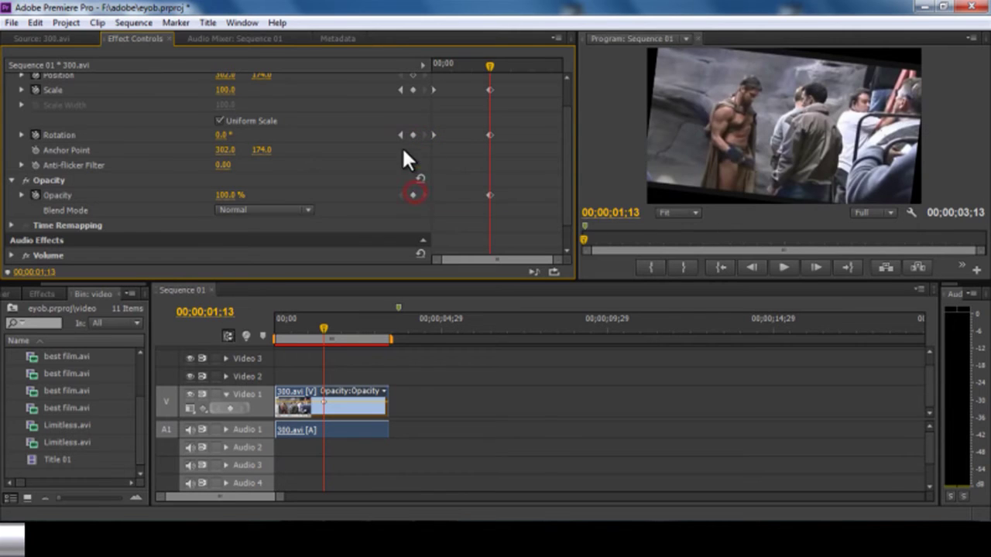
left_click(399, 135)
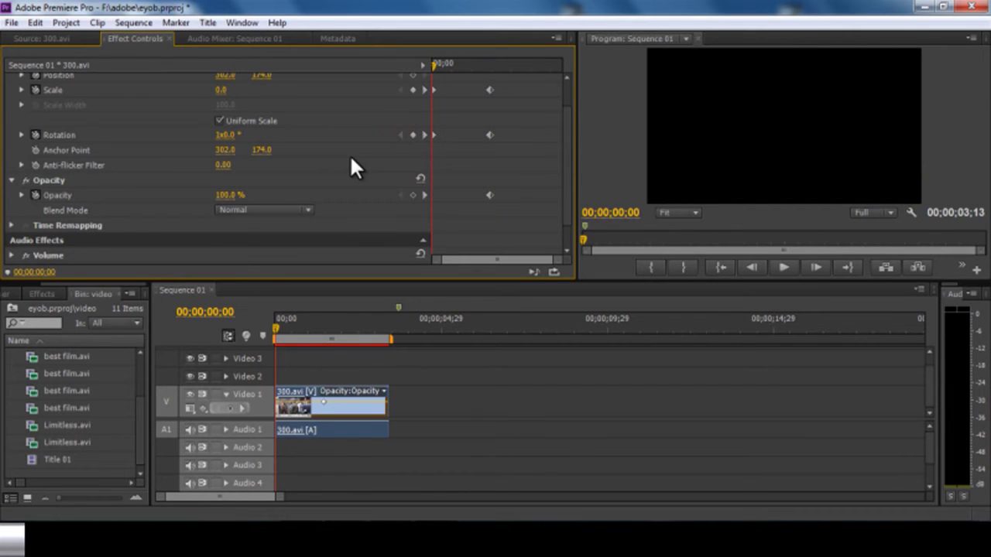
key("ctrl+z")
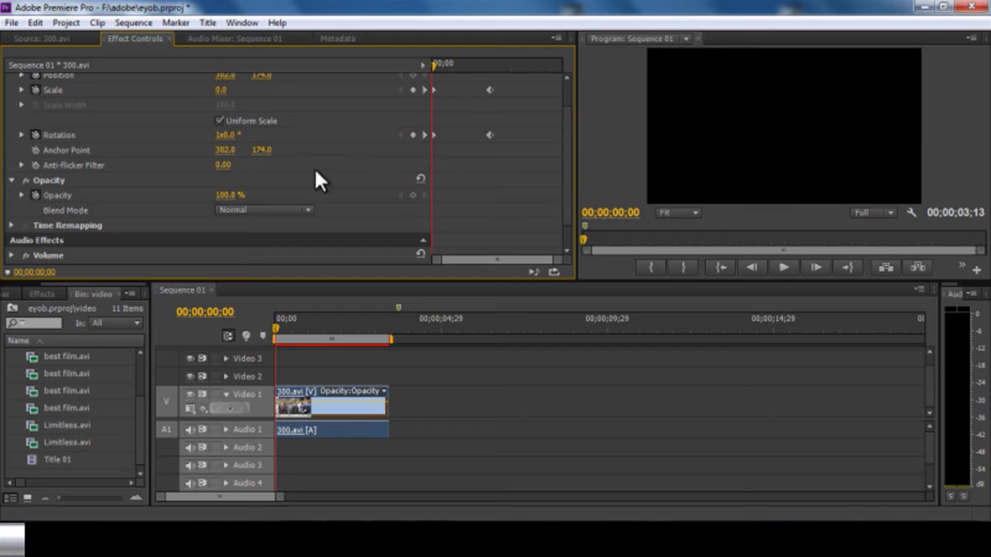
Step: Set the opacity of 300.avi to 0% at the clip's start and scrub the sequence to check it
left_click(242, 196)
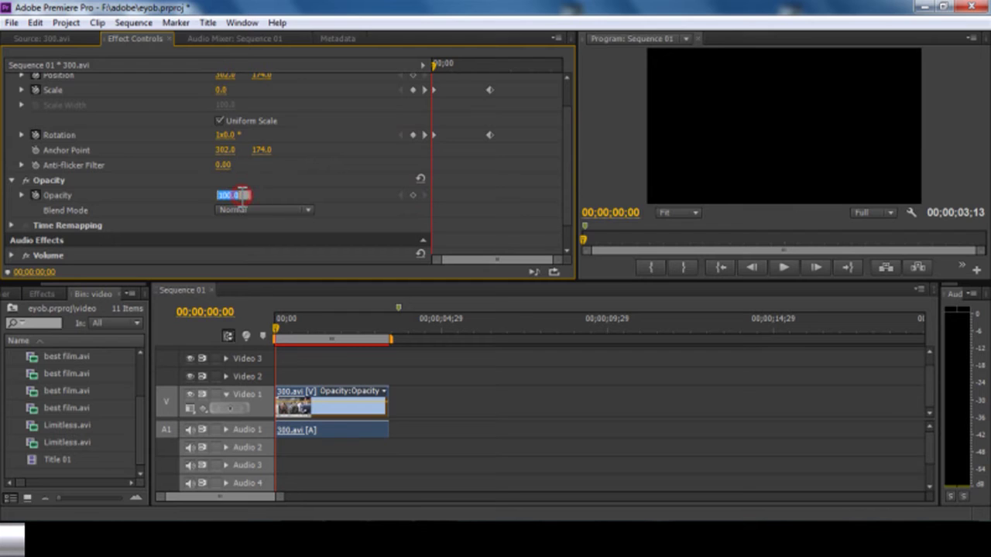
key("Return")
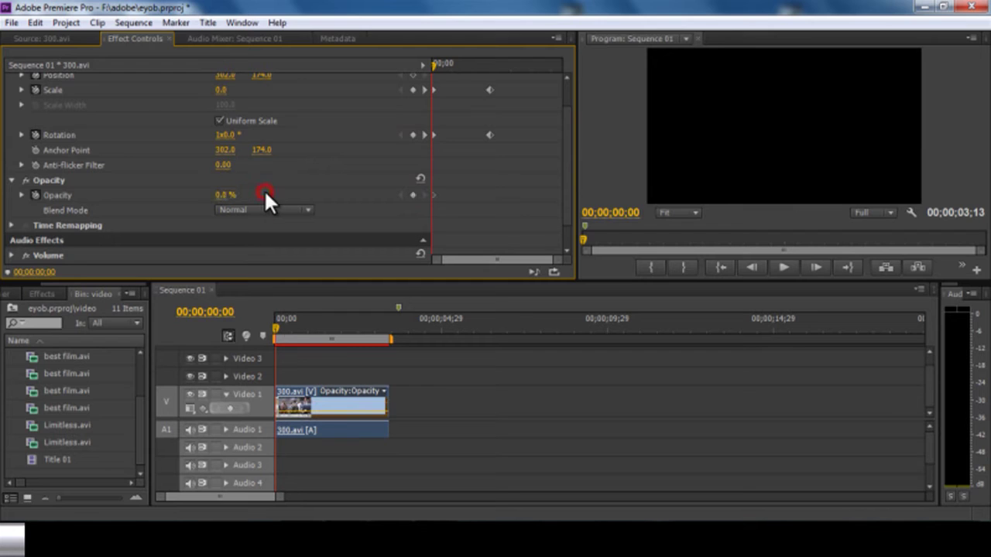
left_click(275, 324)
left_click_drag(276, 329, 331, 335)
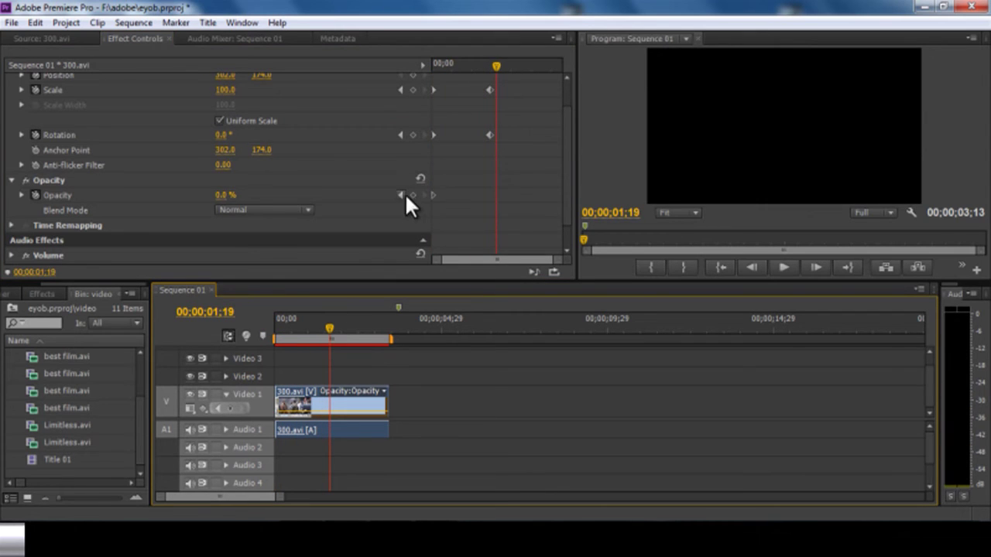
Step: Add an opacity keyframe at 00;00;00;22 on 300.avi, set it to 100%, and scrub the sequence to preview the fade-in
left_click(400, 135)
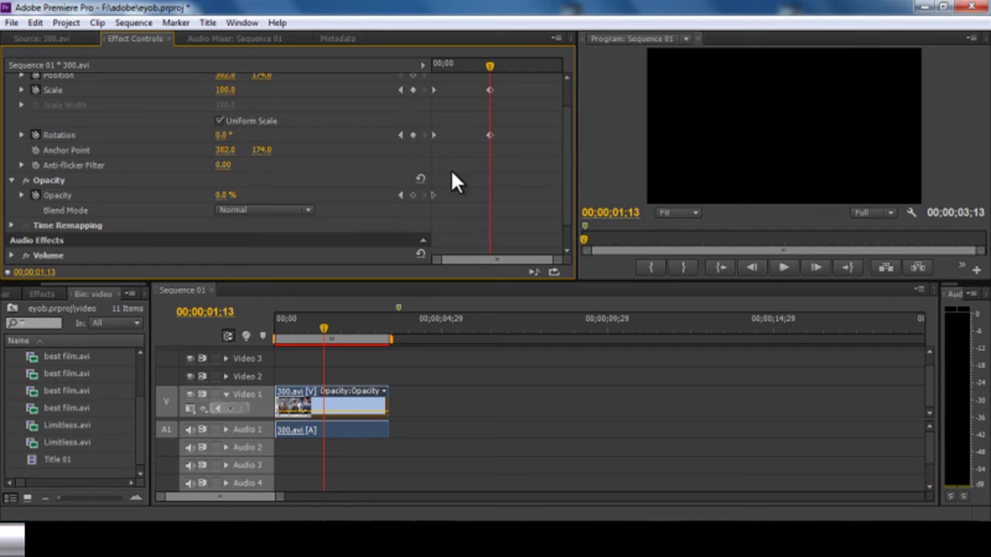
mouse_move(325, 331)
left_mouse_down()
mouse_move(367, 329)
mouse_move(338, 342)
left_mouse_up()
left_click(401, 135)
left_click_drag(490, 66, 461, 70)
left_click(414, 195)
left_click(229, 195)
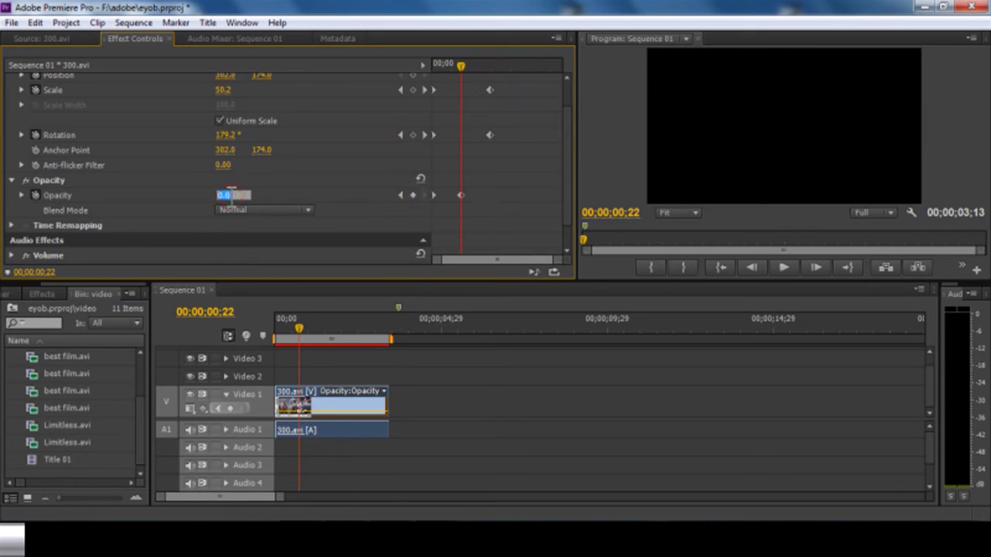
type("100")
left_click(355, 195)
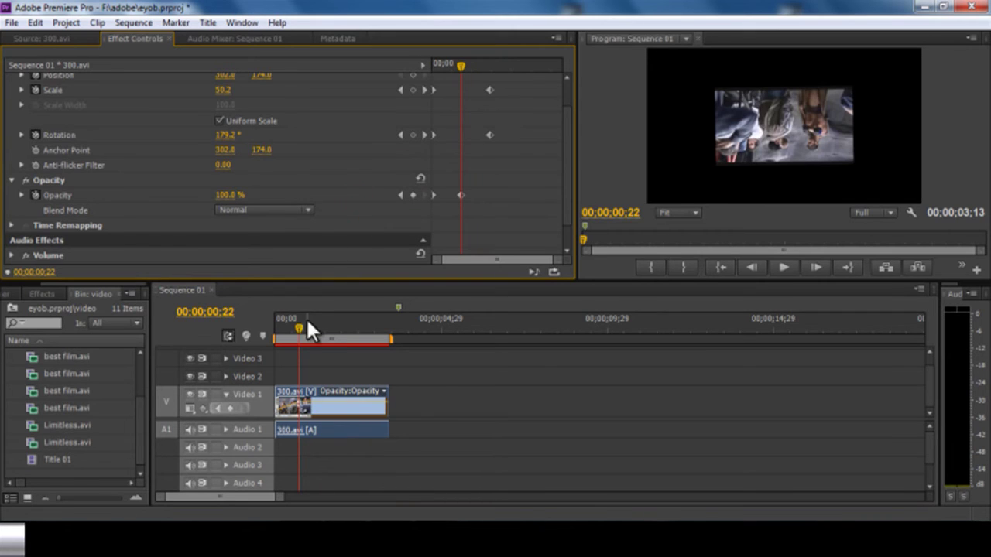
left_click_drag(297, 322, 325, 339)
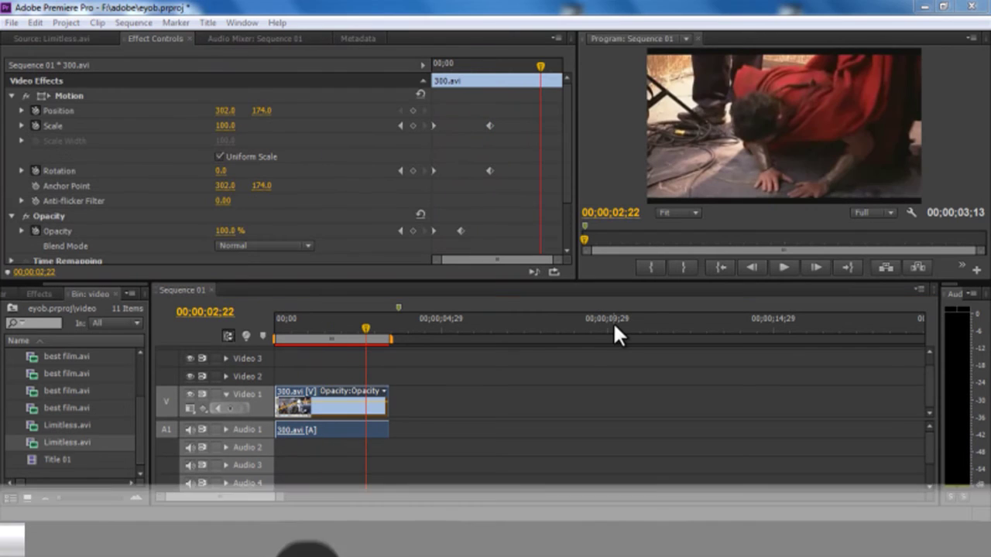
left_click(496, 302)
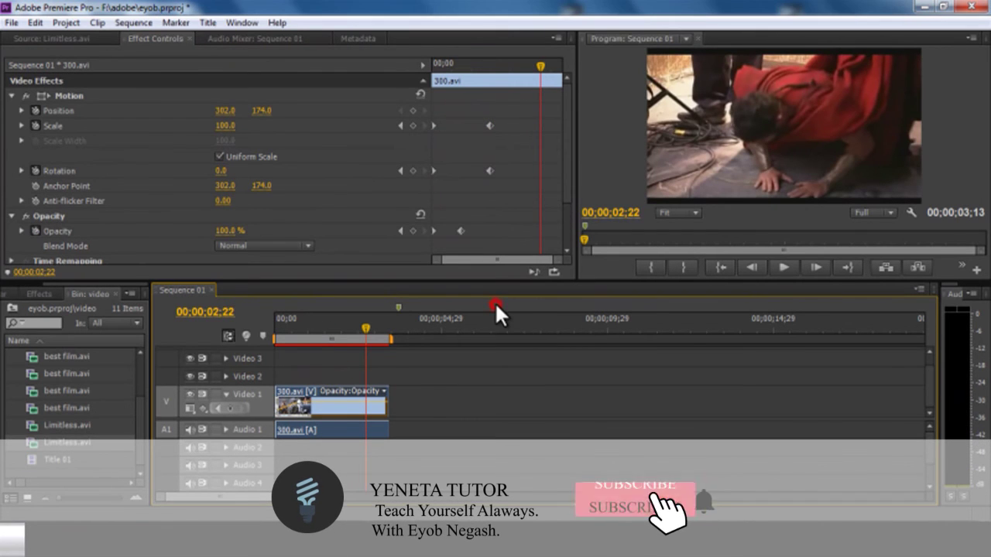
Step: Expand the Audio 1 track and increase its height so the volume line of 300.avi can be edited
left_click(226, 428)
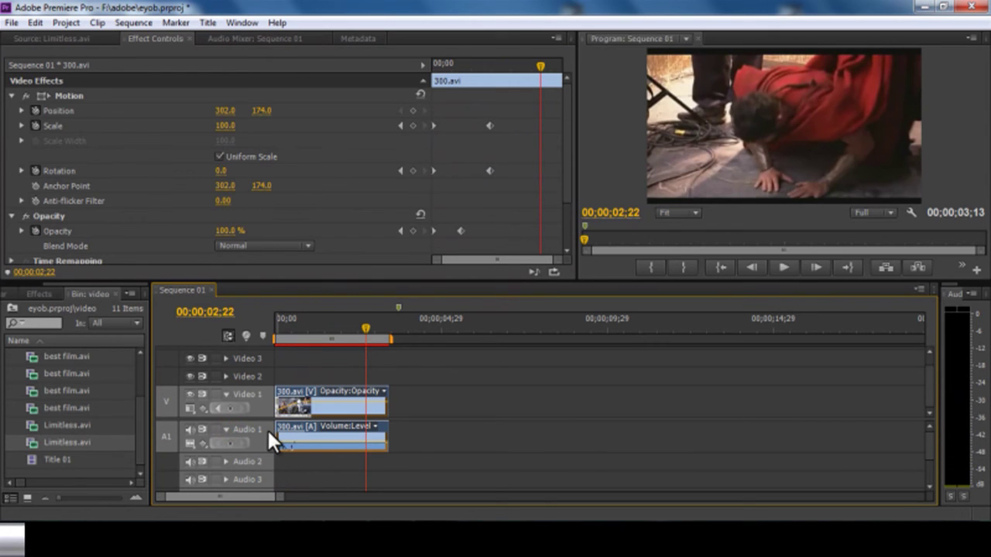
left_click(307, 425)
left_click_drag(232, 452, 232, 480)
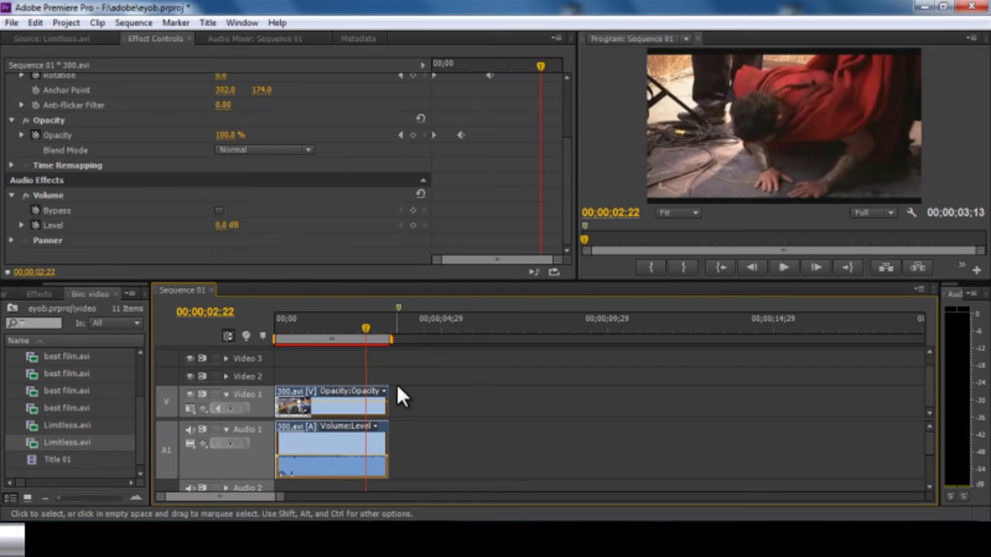
key("=")
key("=")
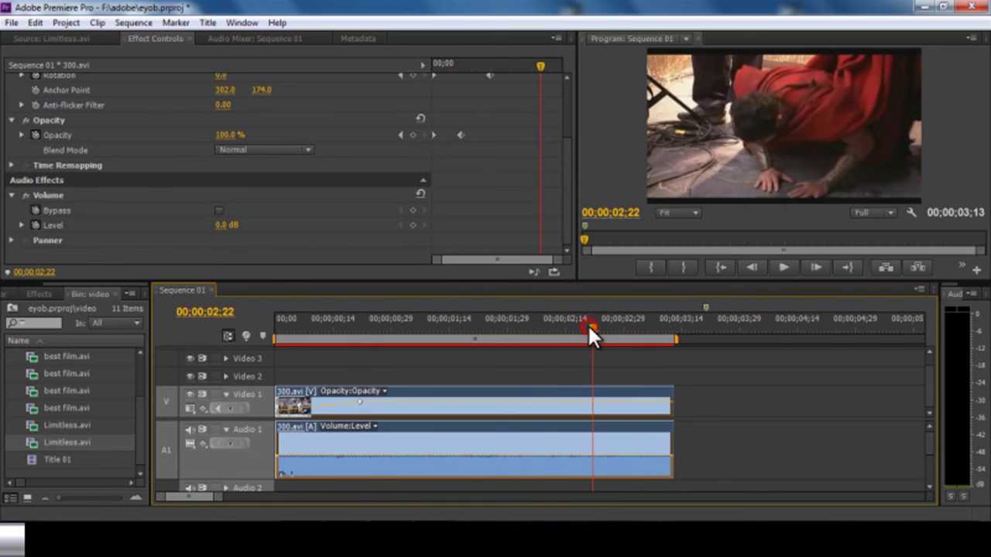
Step: Add volume level keyframes to 300.avi at 00;00;02;22 and 00;00;03;06, and pull the second one down near the clip's end to fade out
left_click(412, 223)
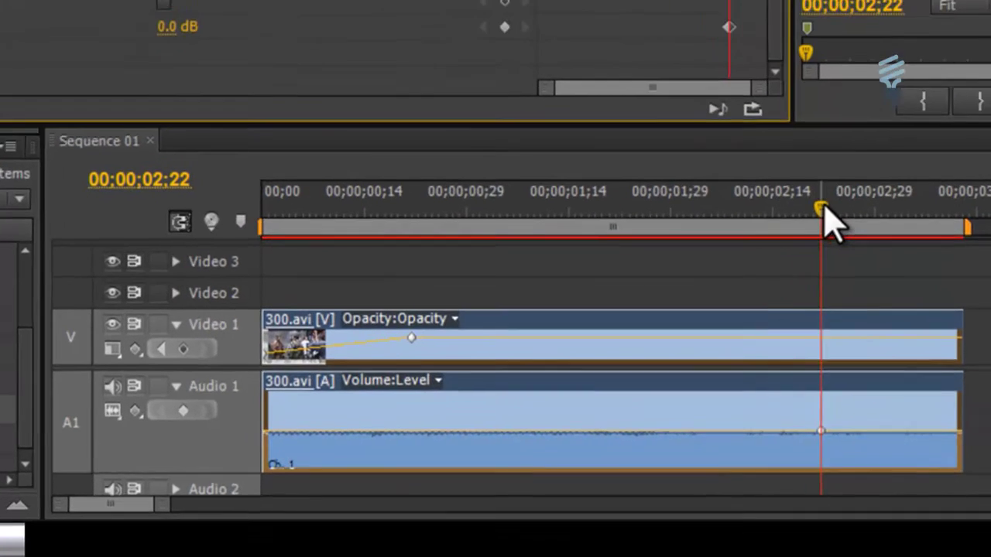
left_click_drag(622, 314, 661, 335)
left_click_drag(937, 246, 966, 270)
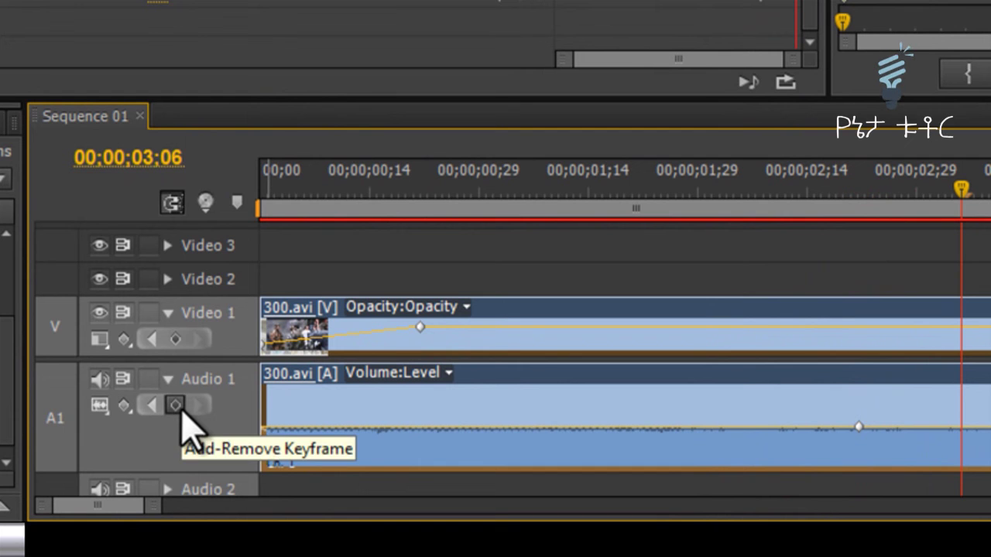
left_click(181, 410)
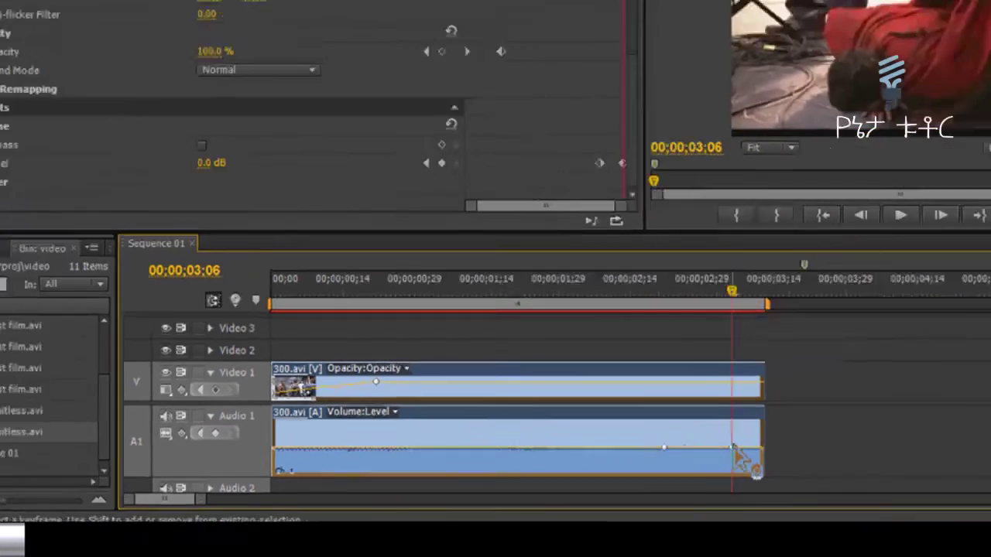
left_click_drag(733, 448, 754, 471)
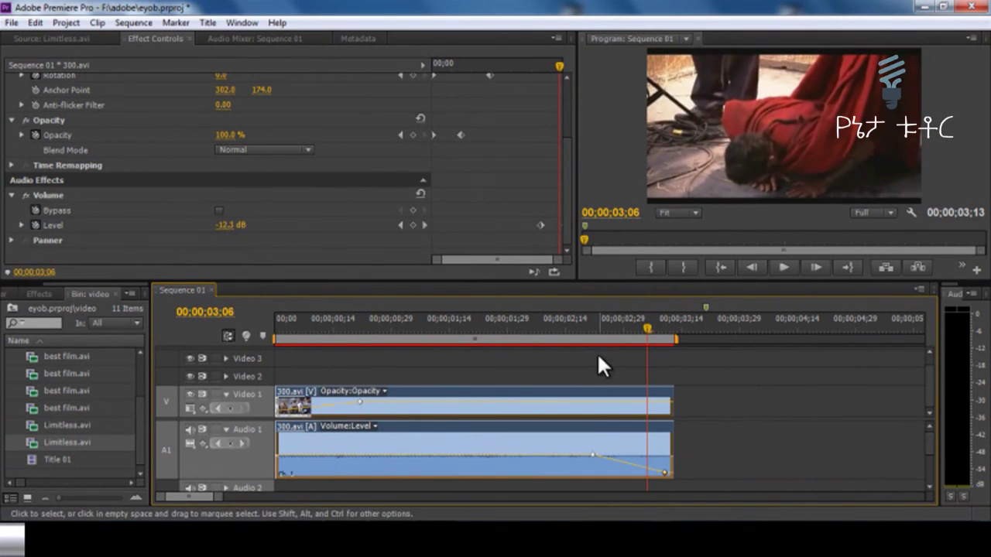
Step: Play and scrub the sequence to check the audio volume changes on 300.avi
left_click(575, 332)
left_click_drag(499, 328, 575, 349)
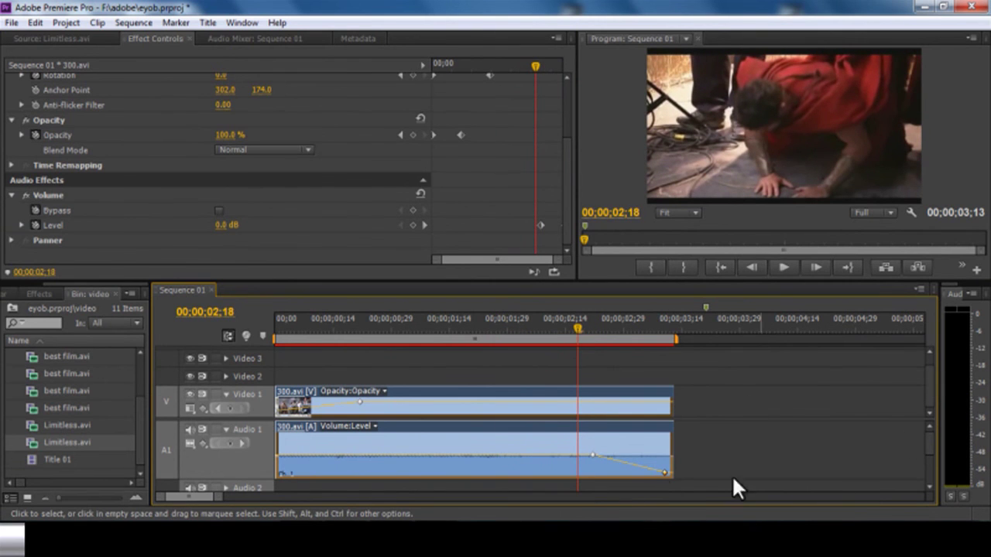
key("space")
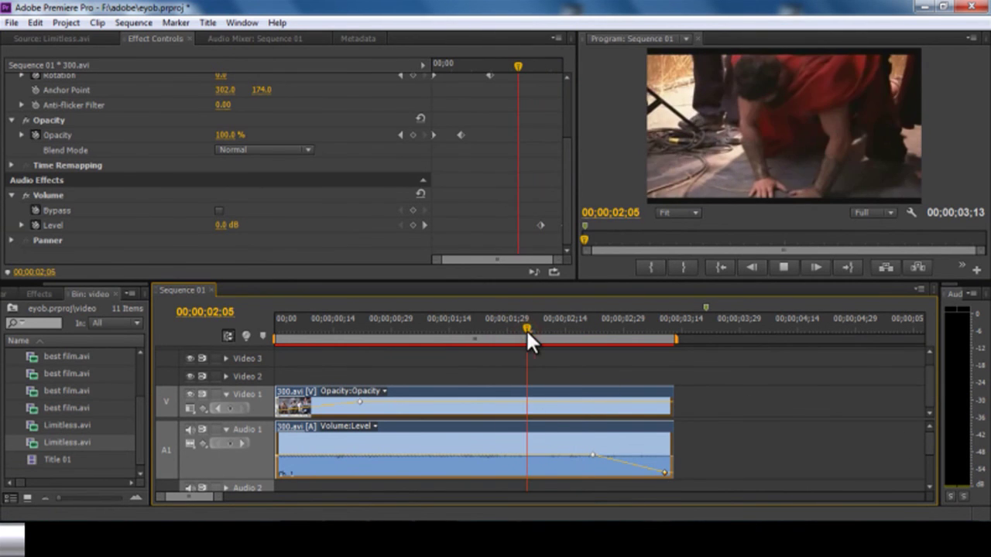
left_click(306, 334)
left_click_drag(298, 331, 655, 431)
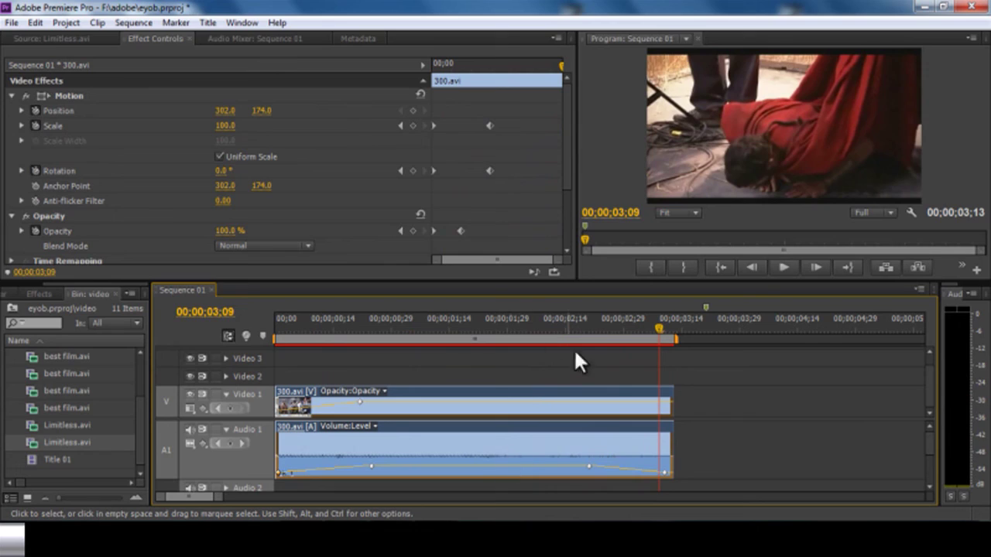